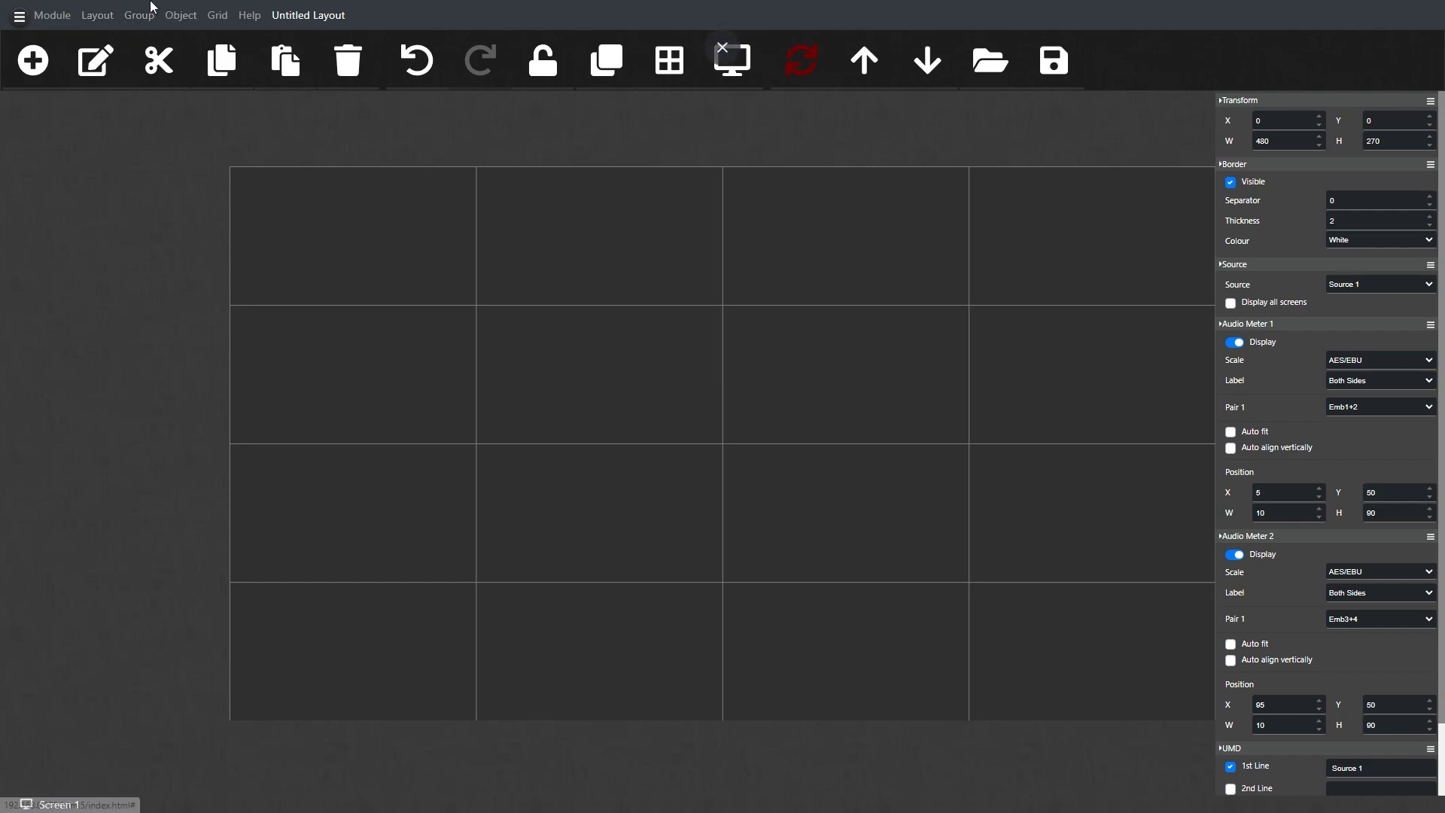
Step: Save the untitled layout under the name "23 video 10 9 4"
{"action": "left_click", "coordinate": [105, 21]}
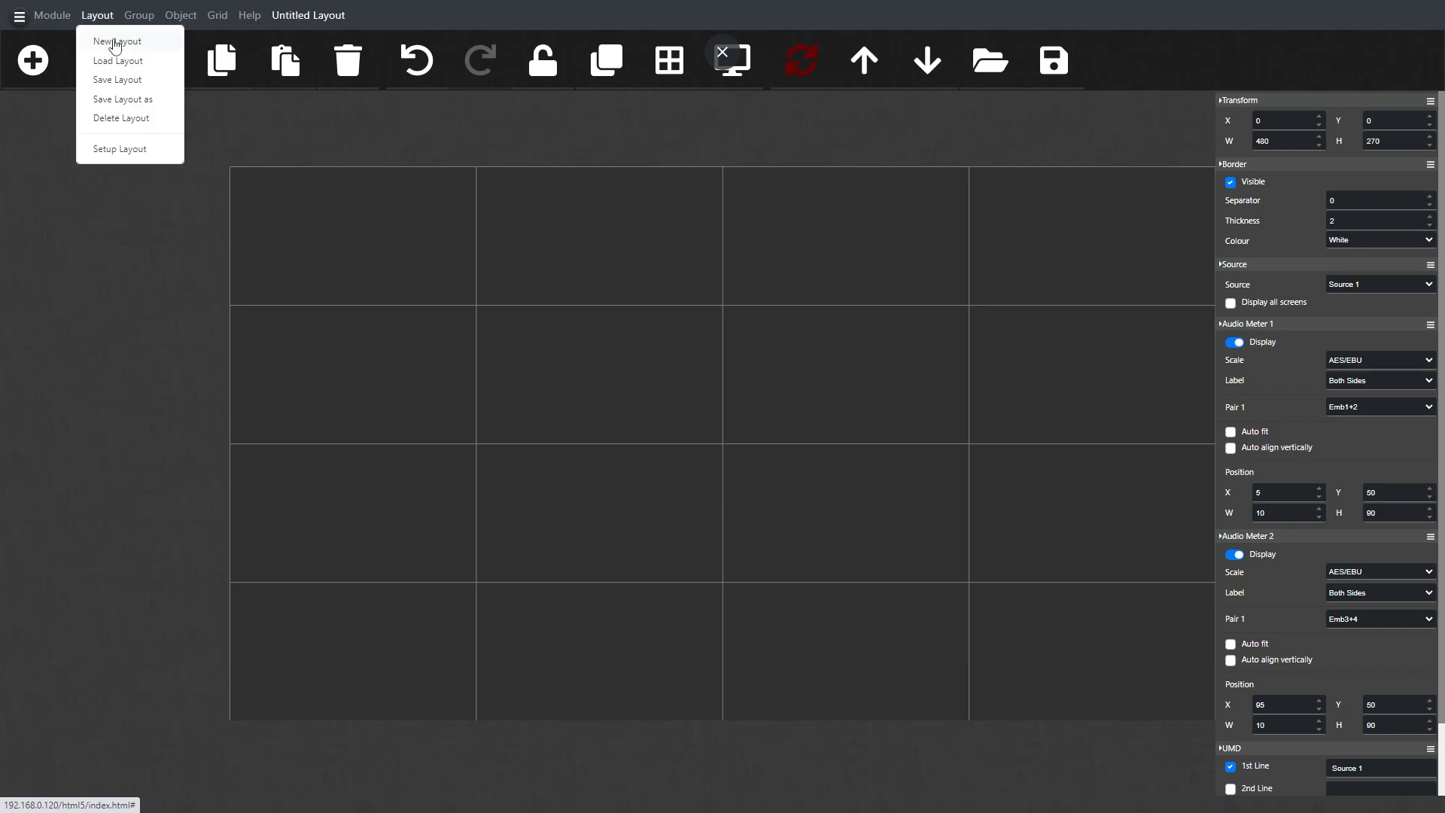
{"action": "left_click", "coordinate": [1054, 60]}
{"action": "left_click", "coordinate": [646, 258]}
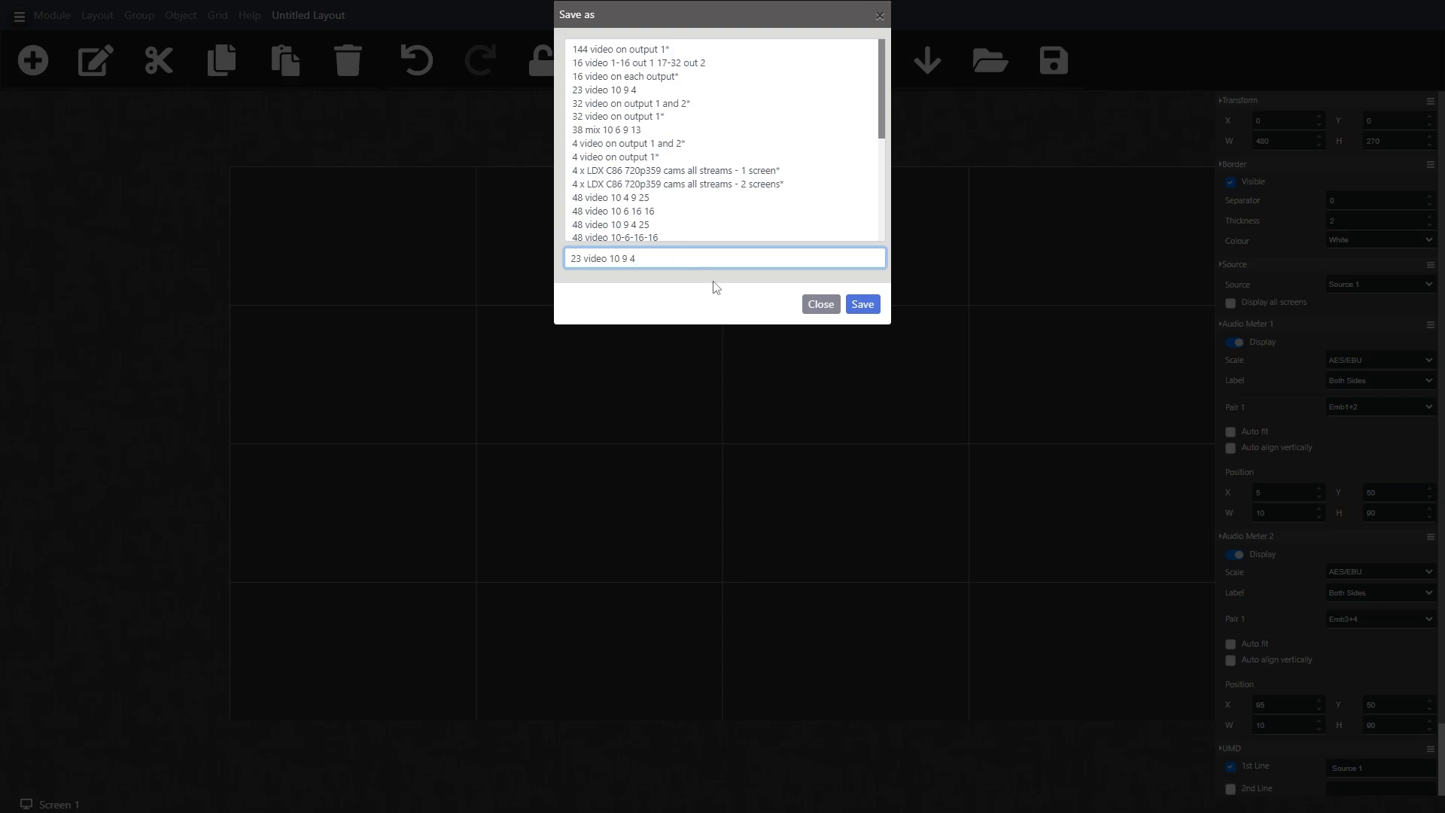
{"action": "left_click", "coordinate": [865, 307]}
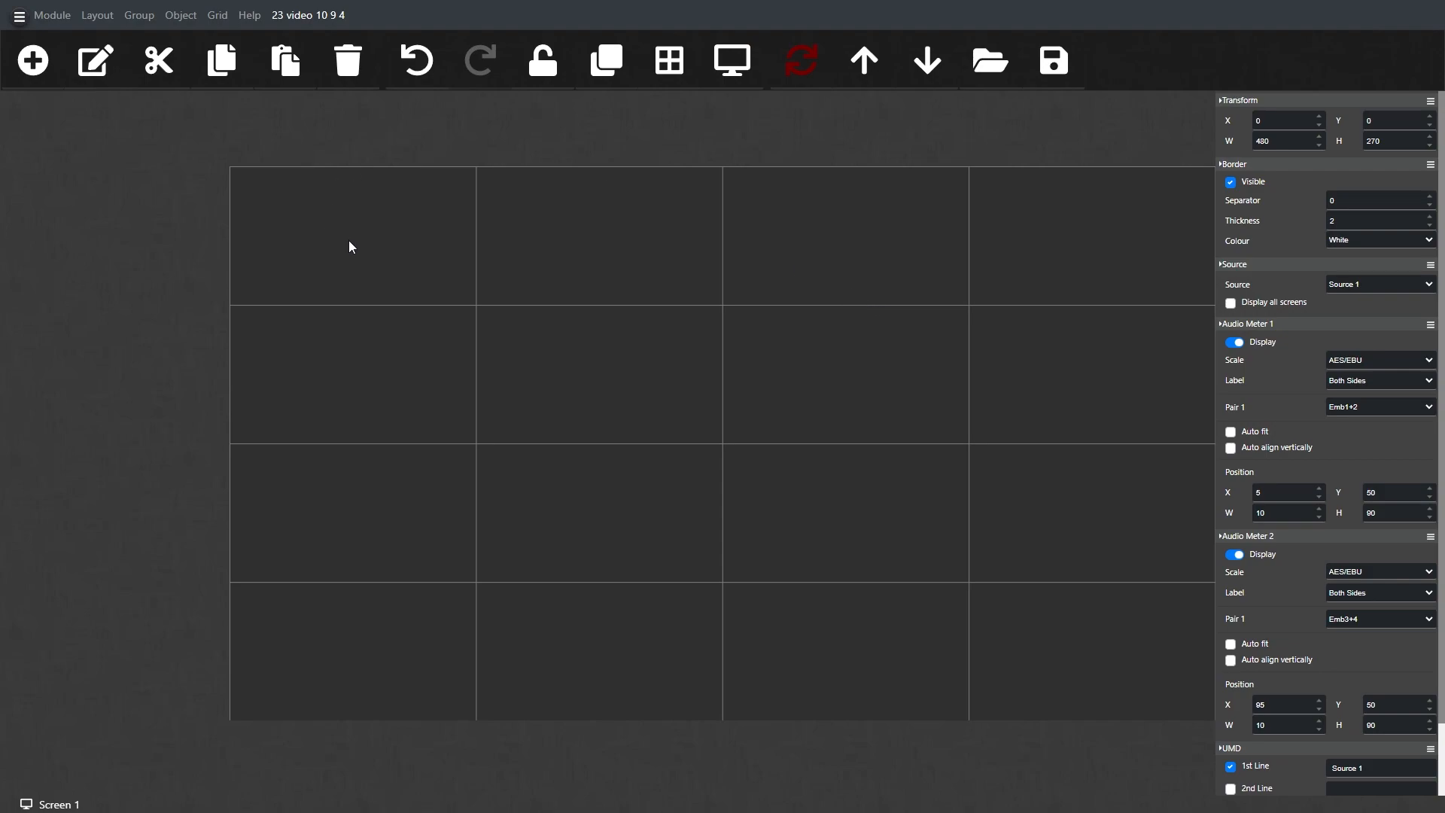
Step: Add a new object in the first grid cell of the layout and fit it to the grid
{"action": "right_click", "coordinate": [327, 205]}
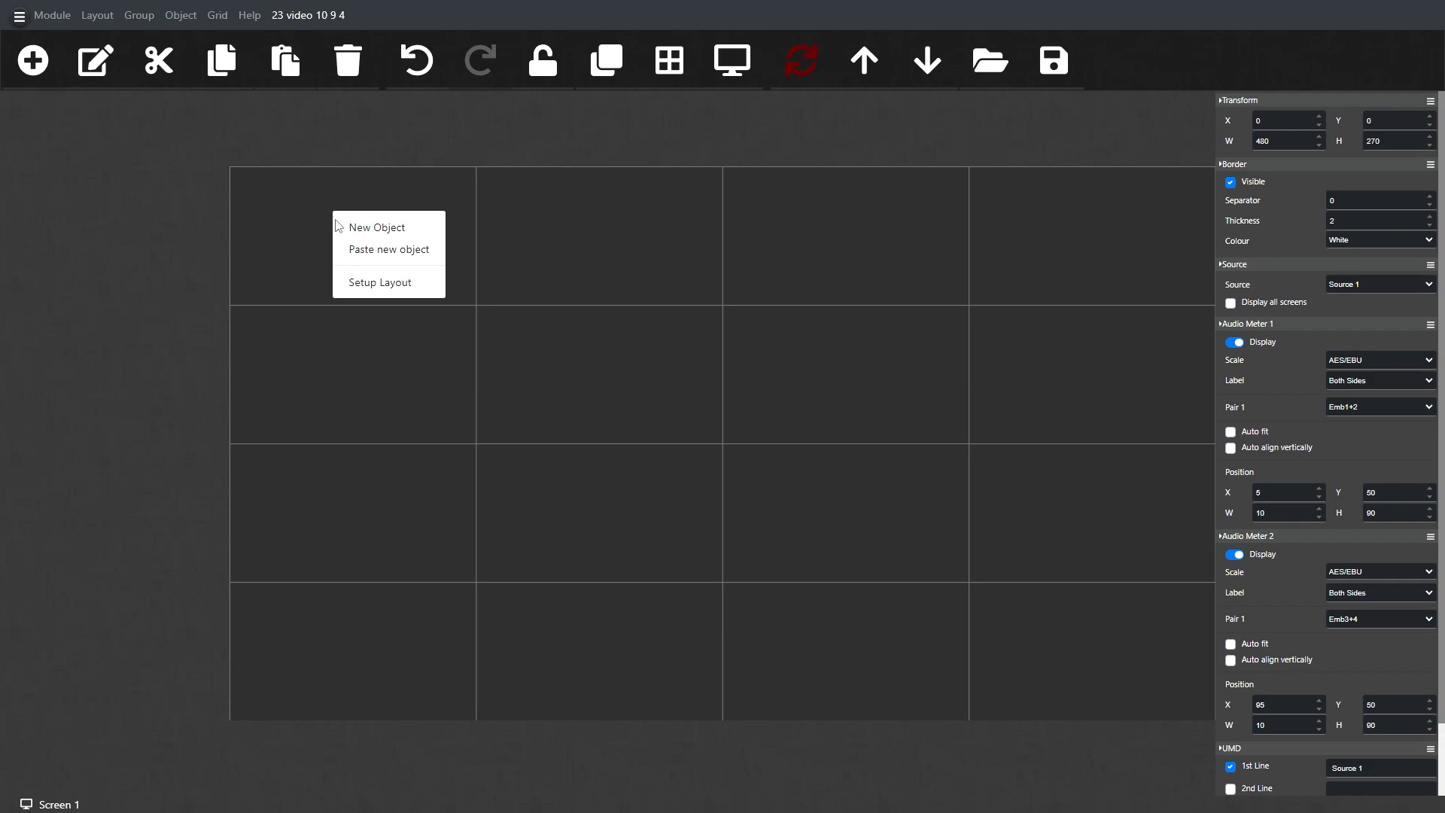
{"action": "left_click", "coordinate": [357, 235]}
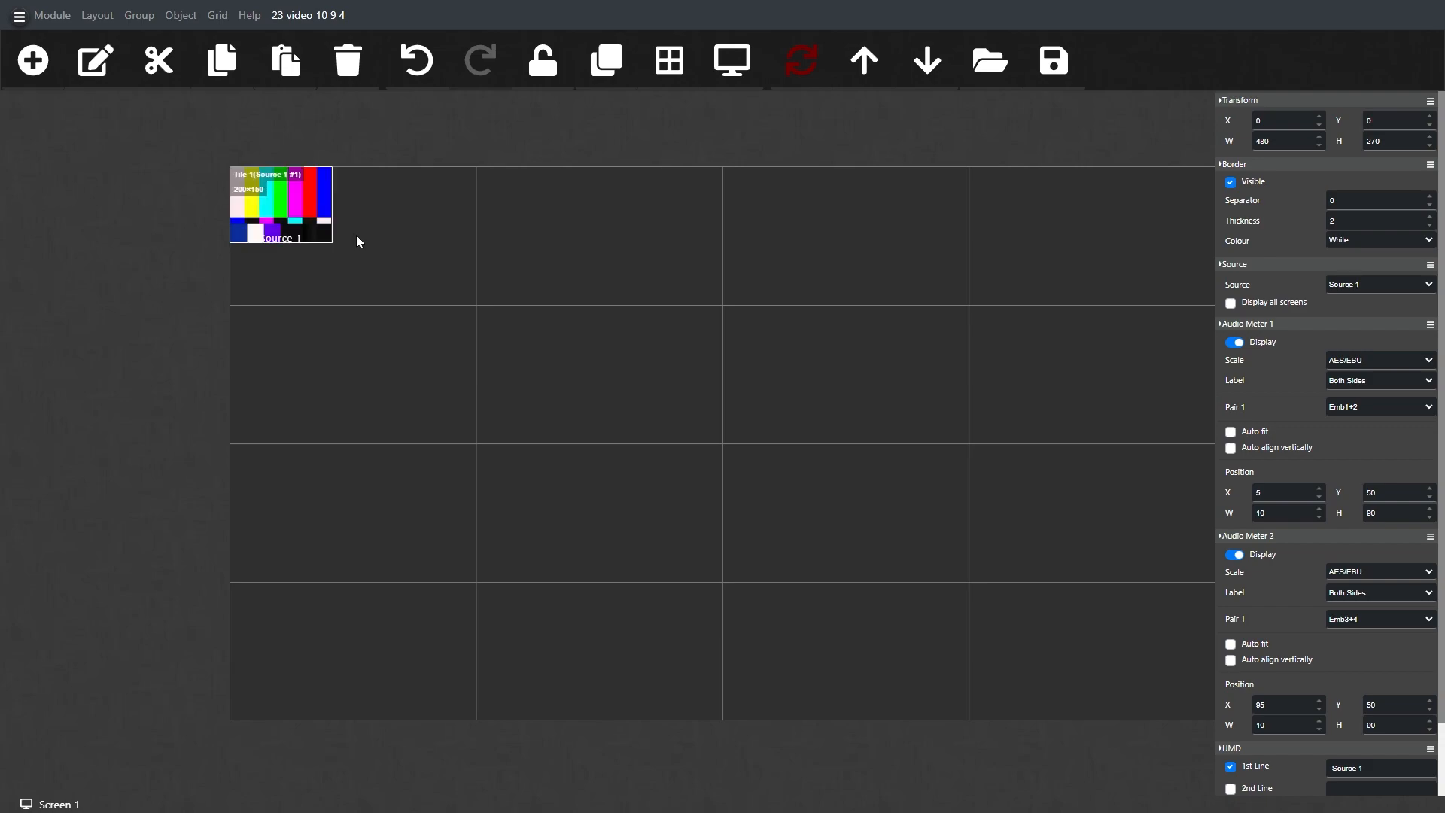
{"action": "right_click", "coordinate": [314, 227]}
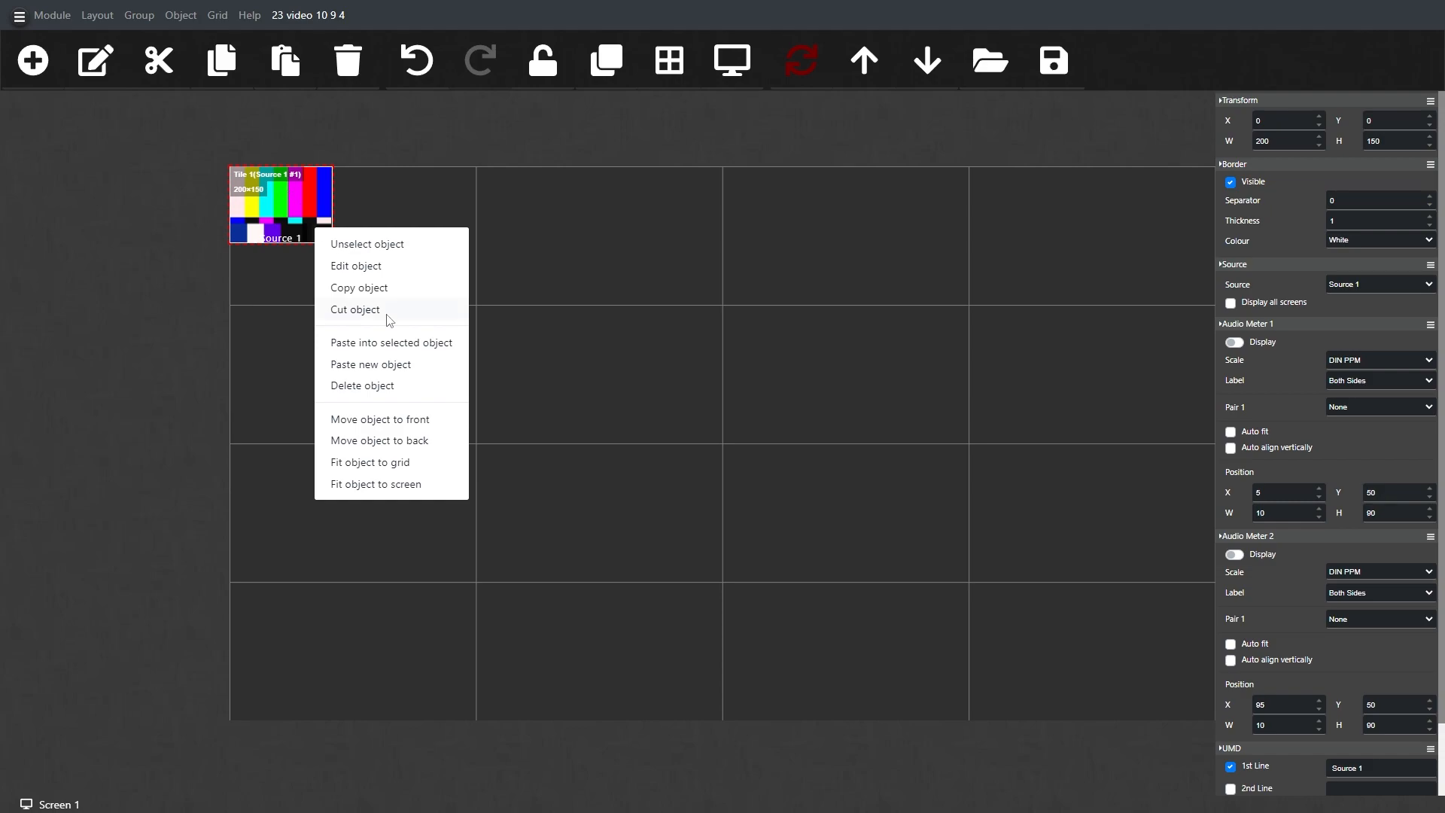
{"action": "left_click", "coordinate": [401, 464]}
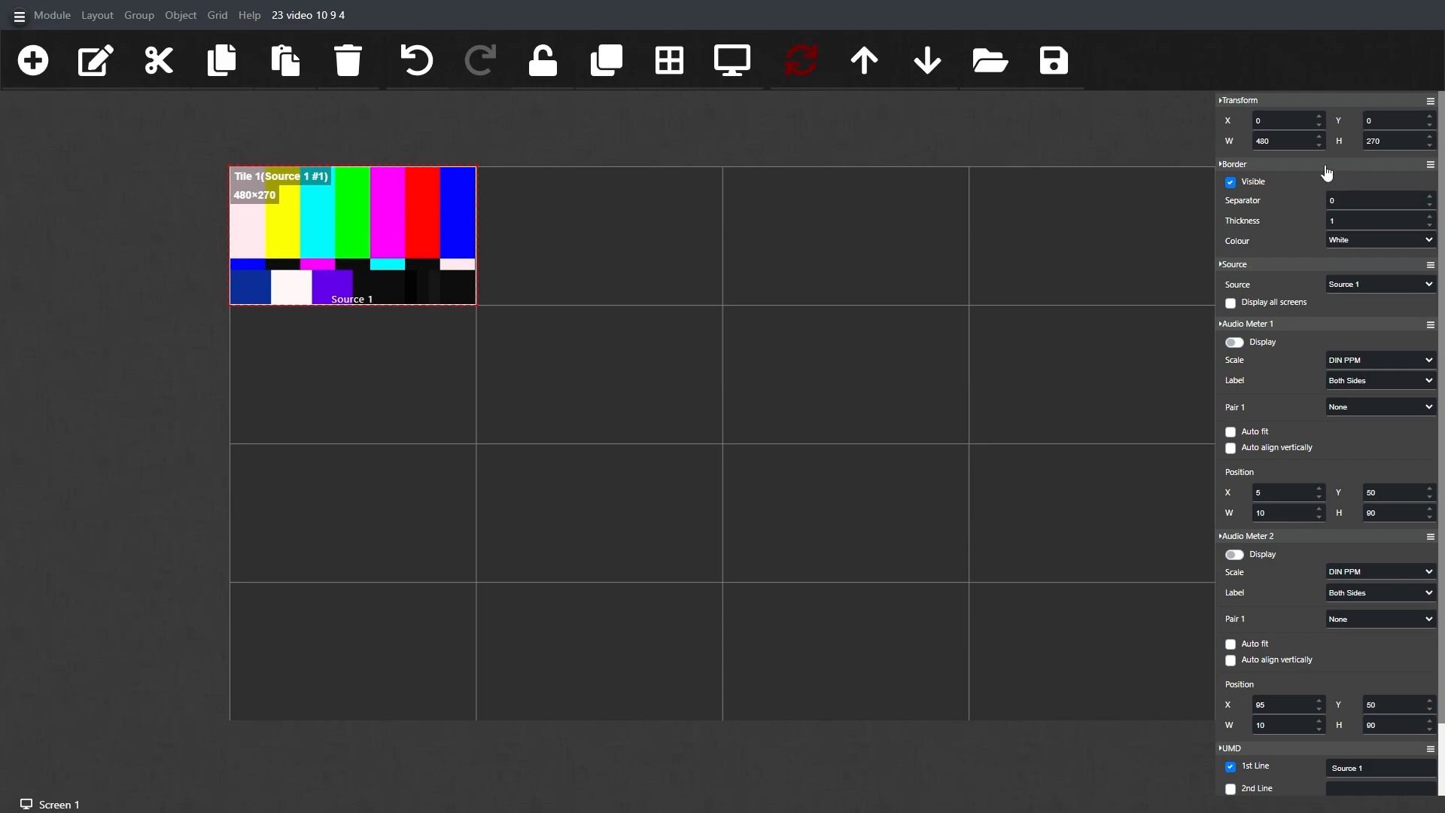
Step: Set the new tile's border thickness to 2 and open its UMD settings
{"action": "right_click", "coordinate": [369, 241]}
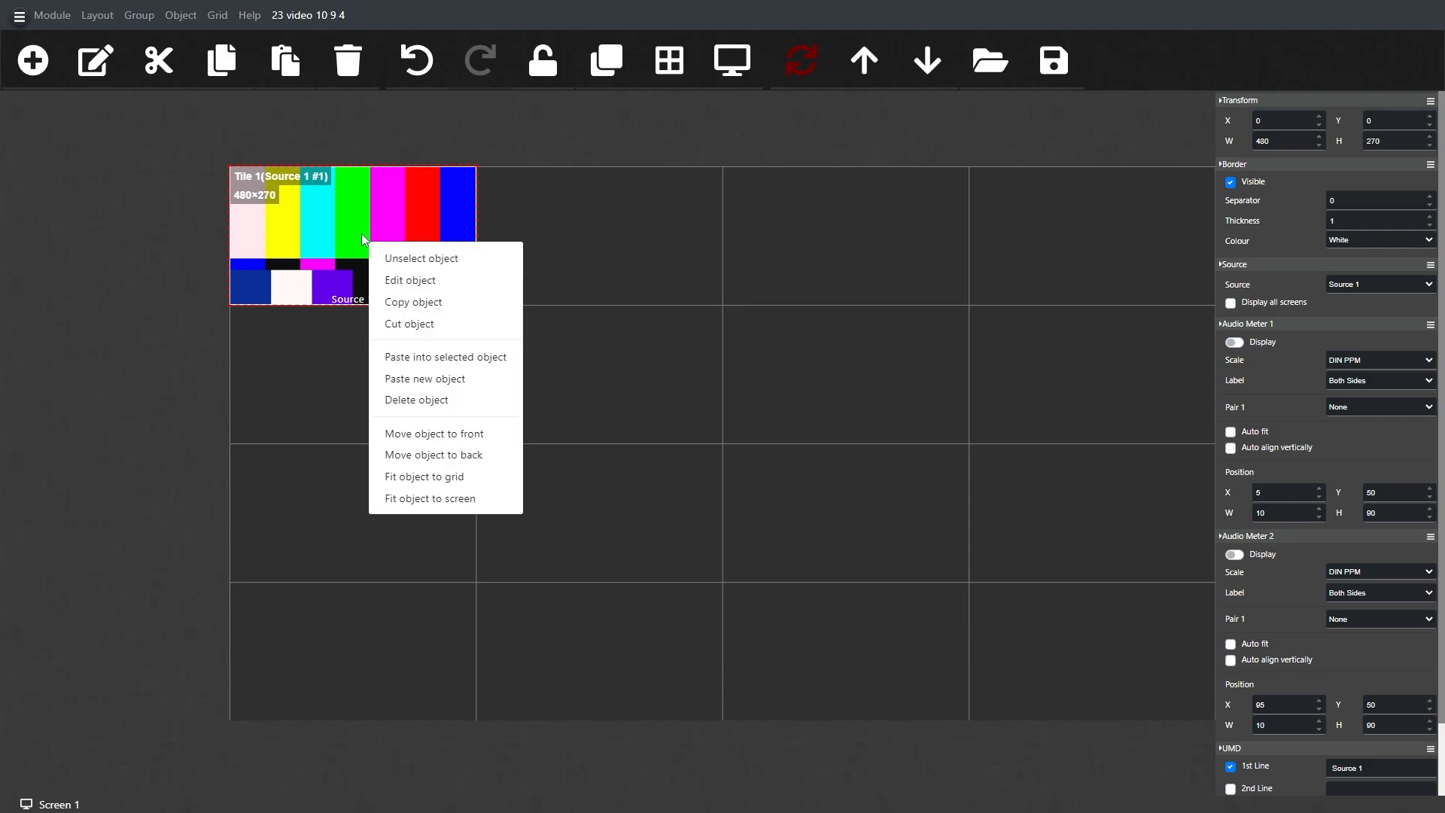
{"action": "left_click", "coordinate": [407, 280]}
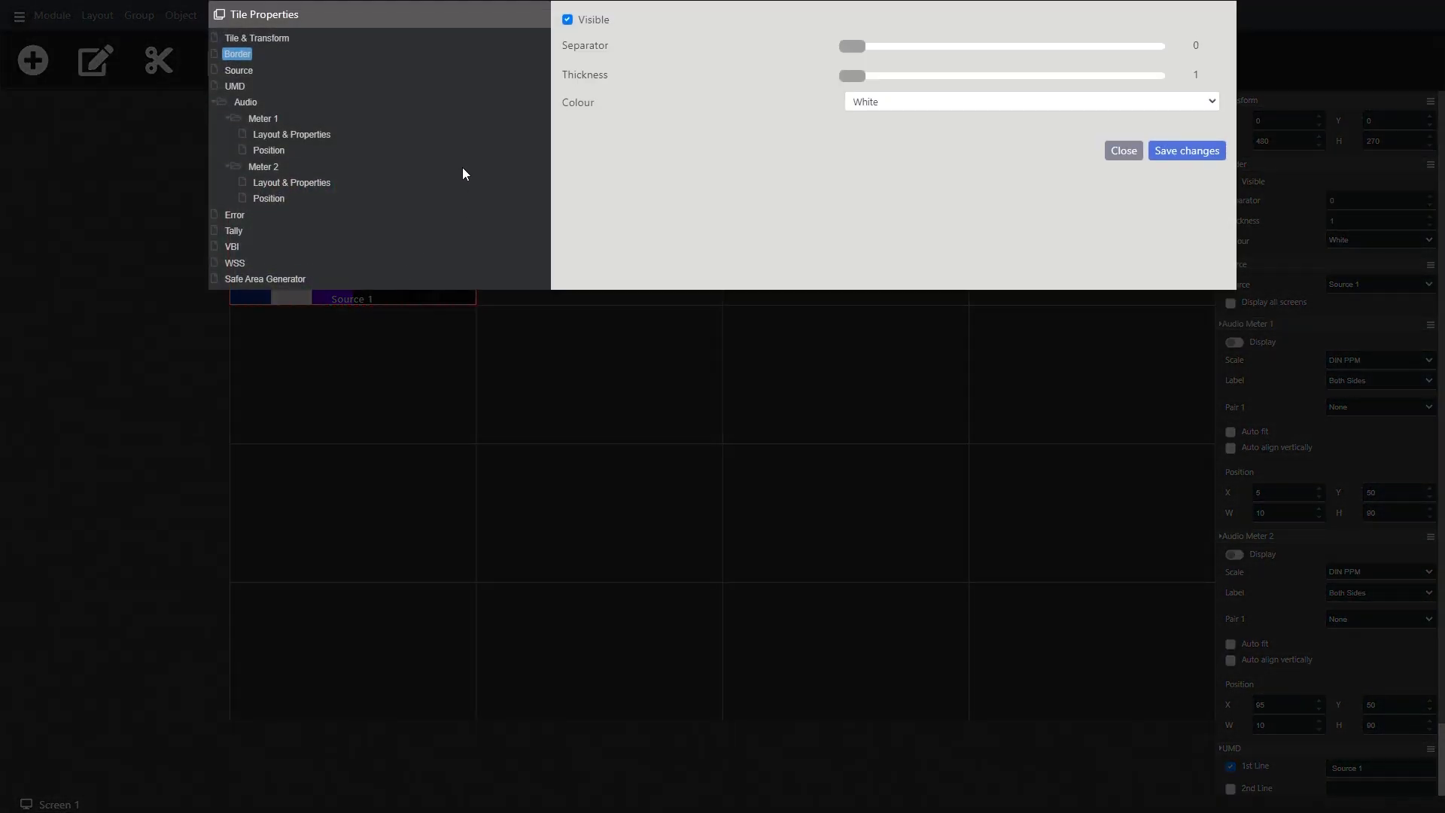
{"action": "left_click", "coordinate": [243, 75]}
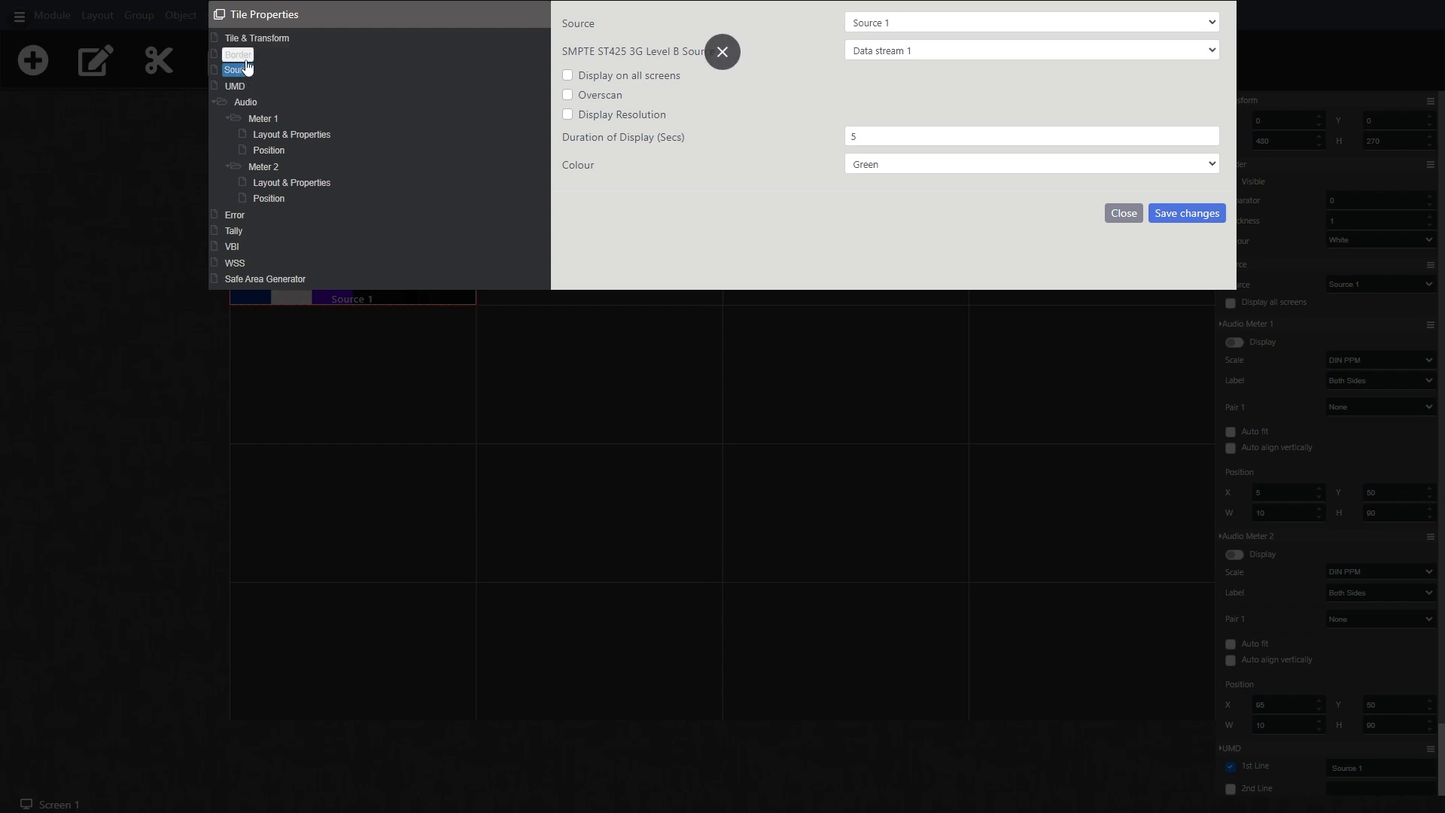
{"action": "left_click", "coordinate": [239, 55]}
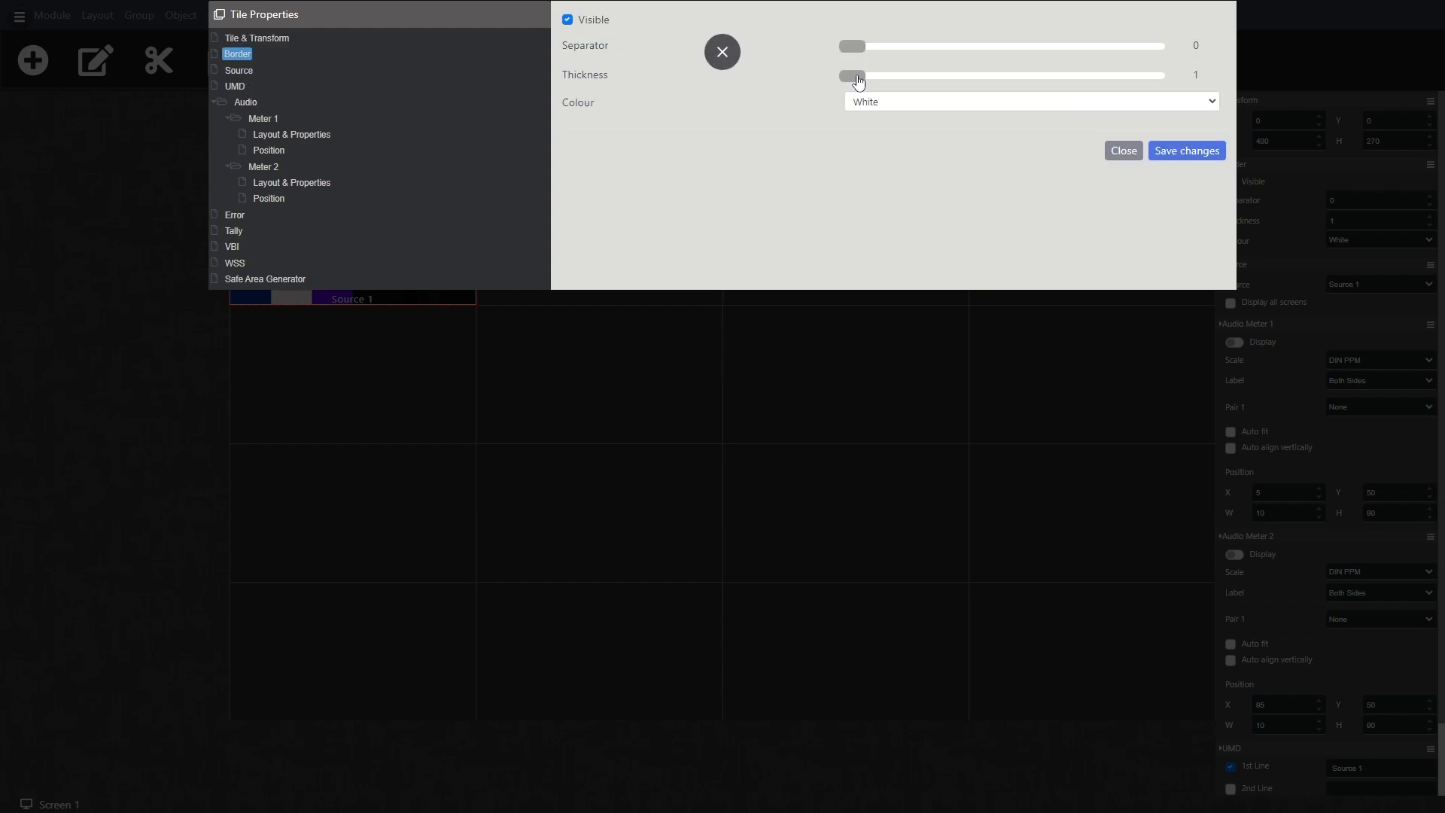
{"action": "left_click_drag", "start_coordinate": [852, 76], "coordinate": [867, 76]}
{"action": "left_click", "coordinate": [234, 86]}
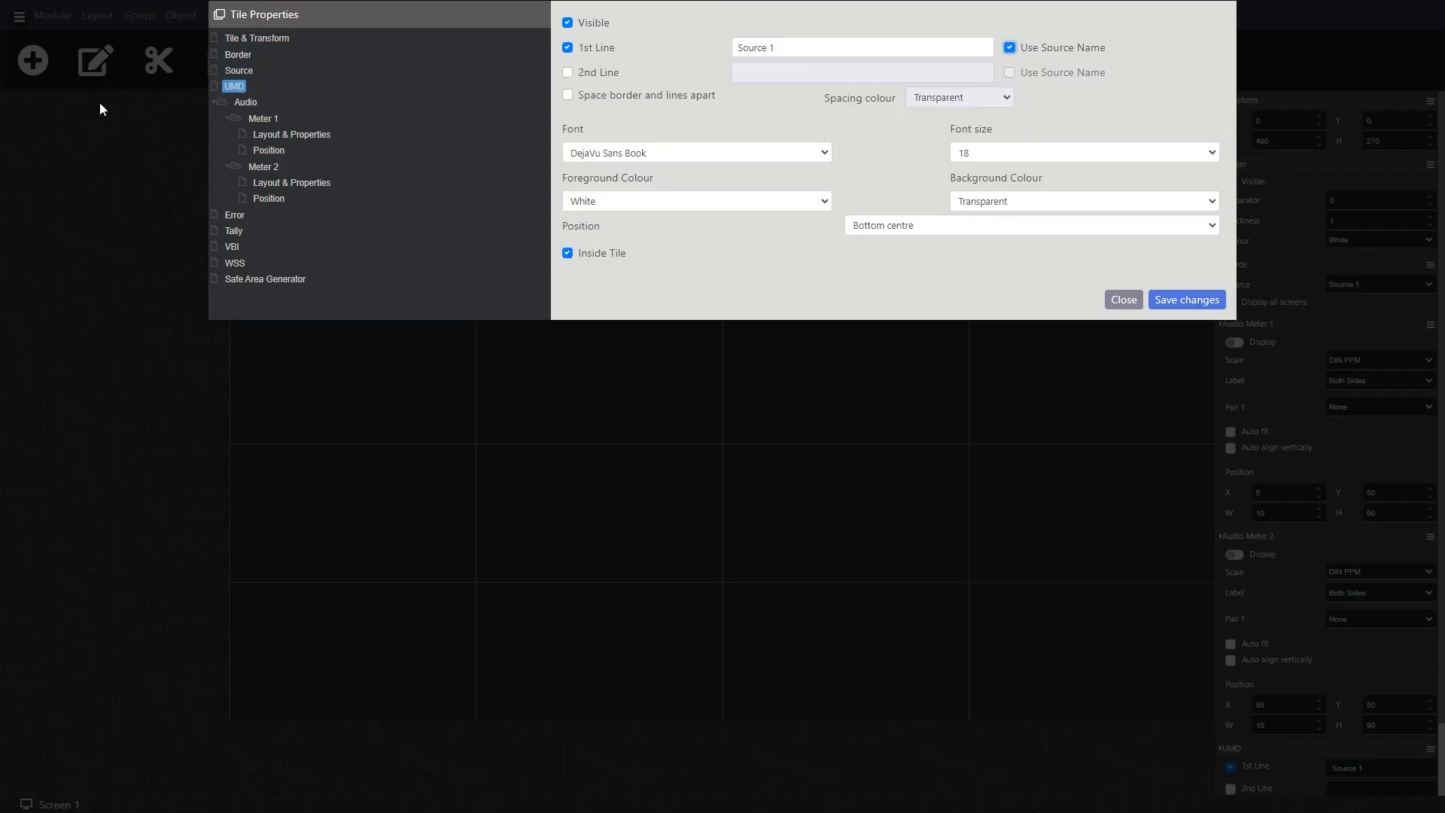
Step: Display audio meter 1 on the tile and set its Pair 1 source to Embedded 1+2
{"action": "left_click", "coordinate": [277, 134]}
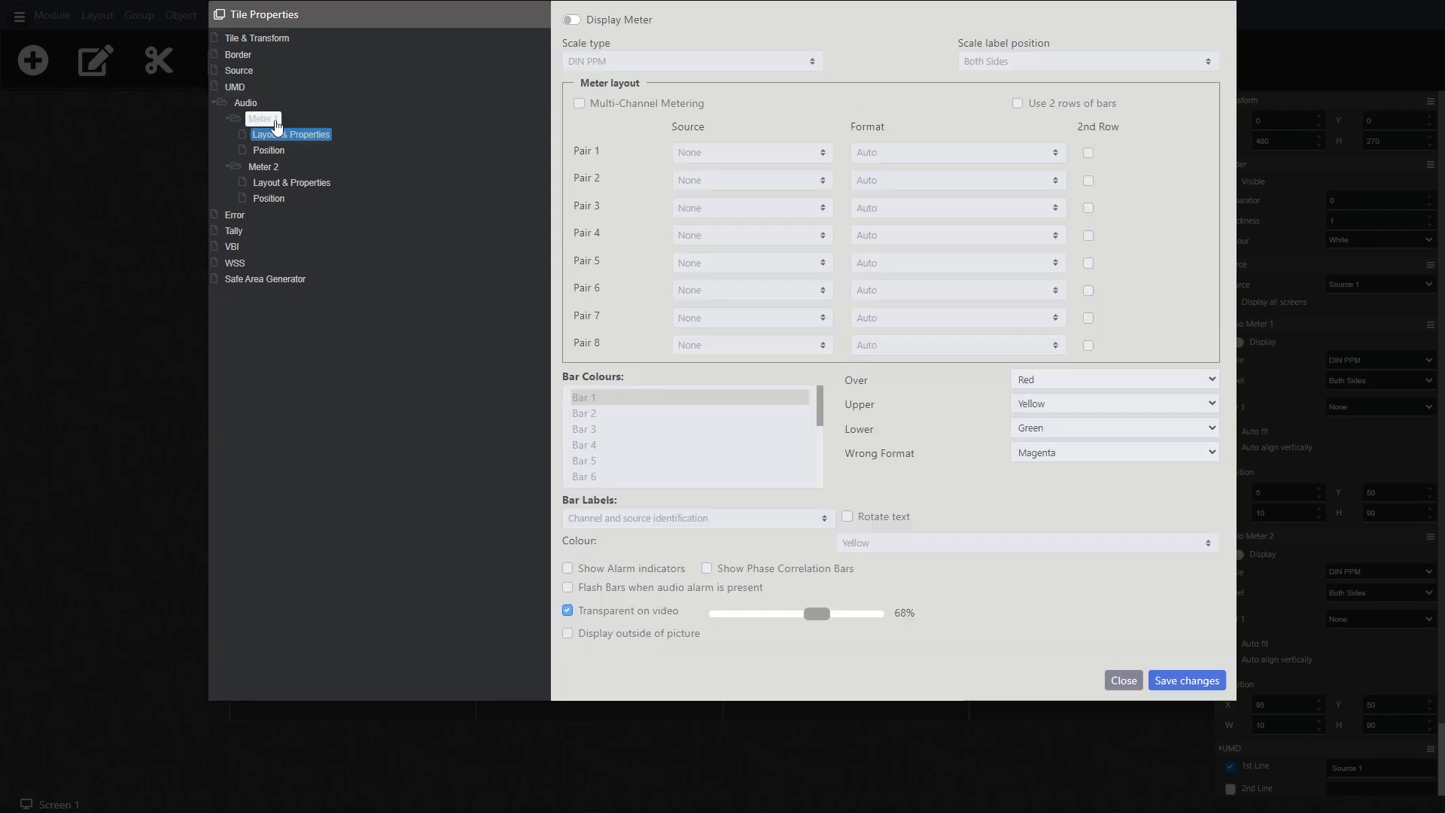
{"action": "left_click", "coordinate": [580, 23]}
{"action": "left_click", "coordinate": [815, 152]}
{"action": "left_click", "coordinate": [798, 186]}
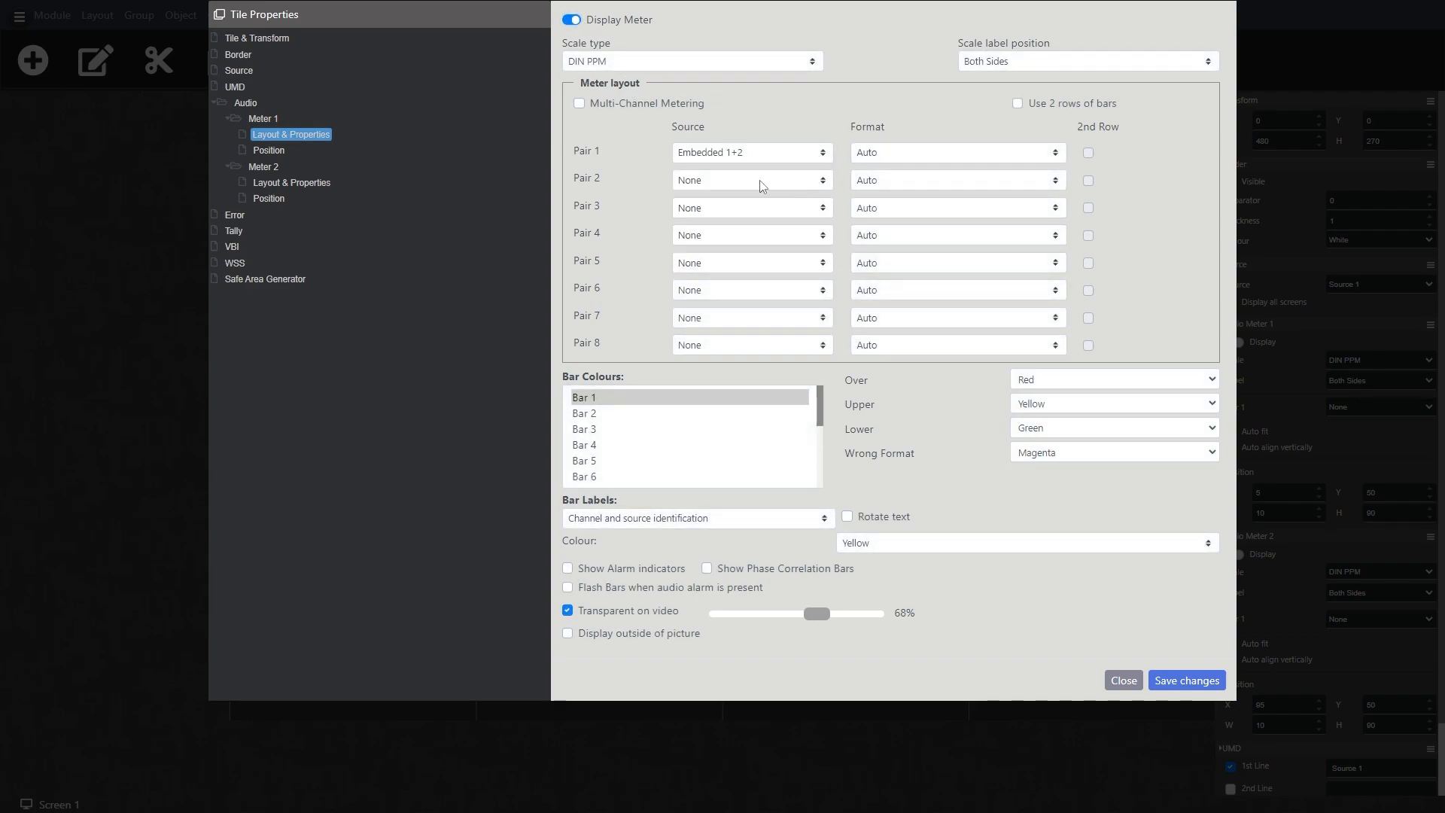
Step: Display audio meter 2 on the tile and set its Pair 1 source to Embedded 3+4
{"action": "left_click", "coordinate": [275, 187]}
{"action": "left_click", "coordinate": [576, 21]}
{"action": "left_click", "coordinate": [757, 153]}
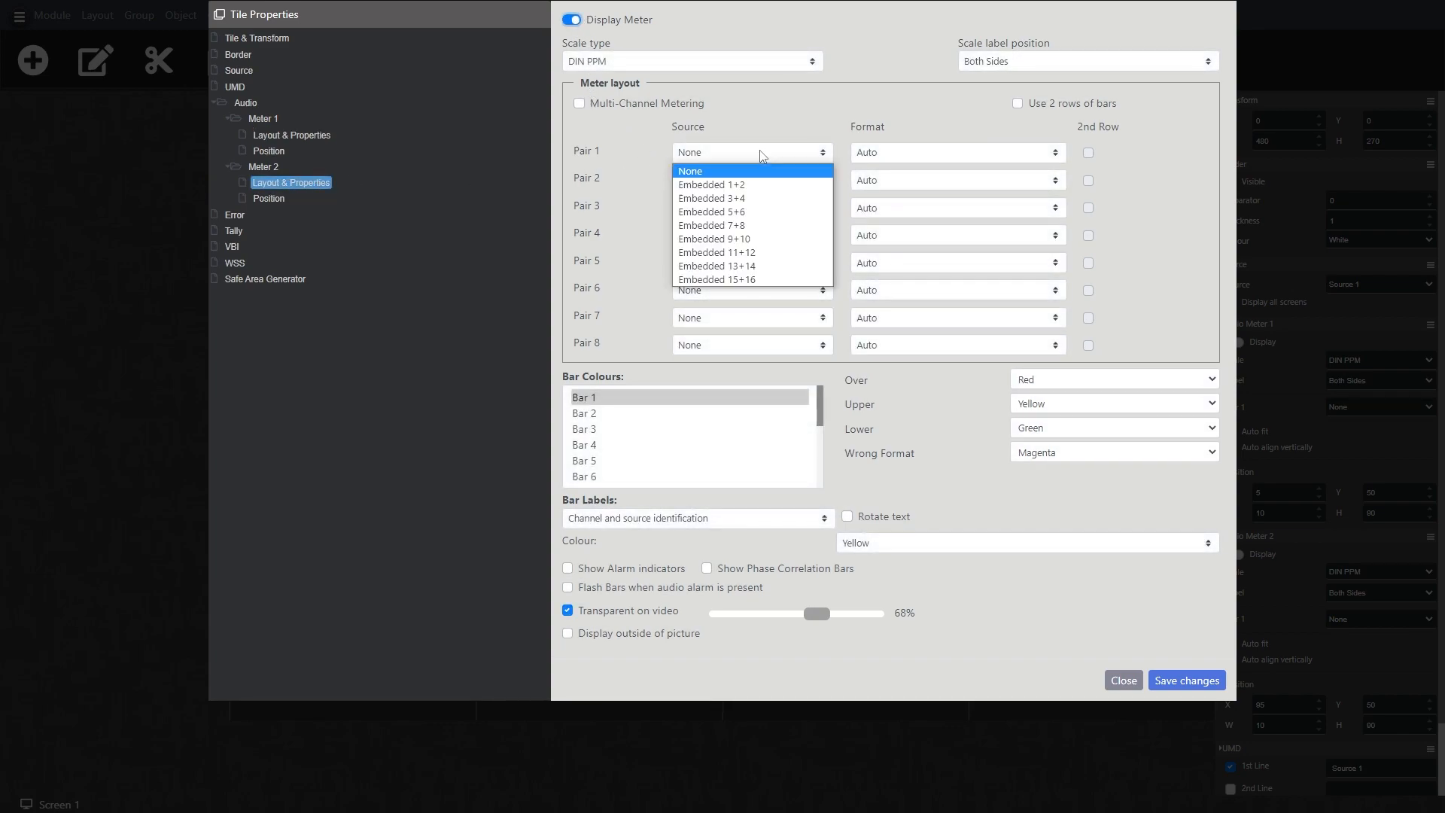
{"action": "left_click", "coordinate": [753, 197]}
Step: Enable alarm alerts and the display of alarm messages for the tile, and save the tile properties
{"action": "left_click", "coordinate": [231, 216]}
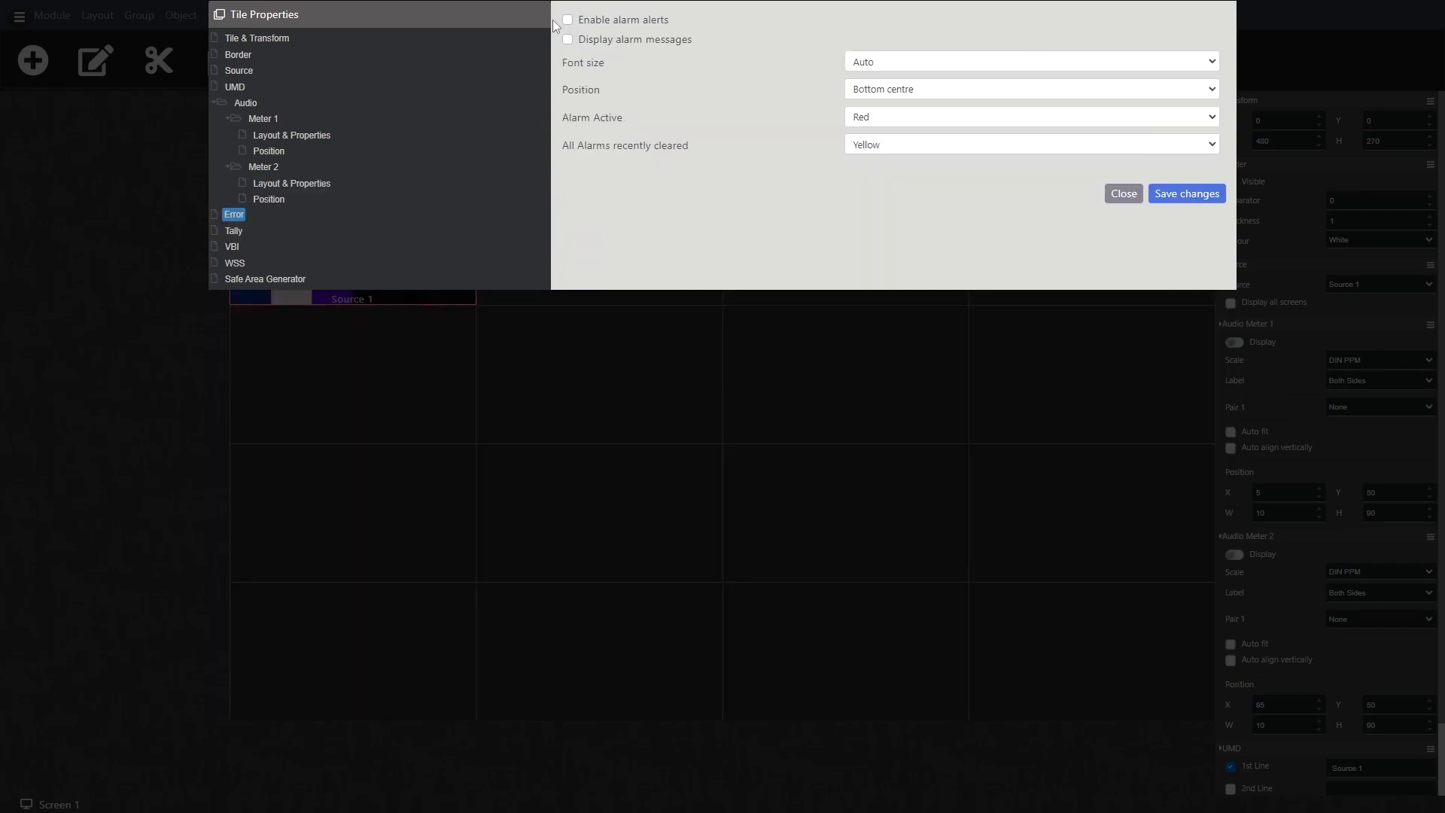
{"action": "left_click", "coordinate": [567, 20]}
{"action": "left_click", "coordinate": [566, 39]}
{"action": "left_click", "coordinate": [1187, 194]}
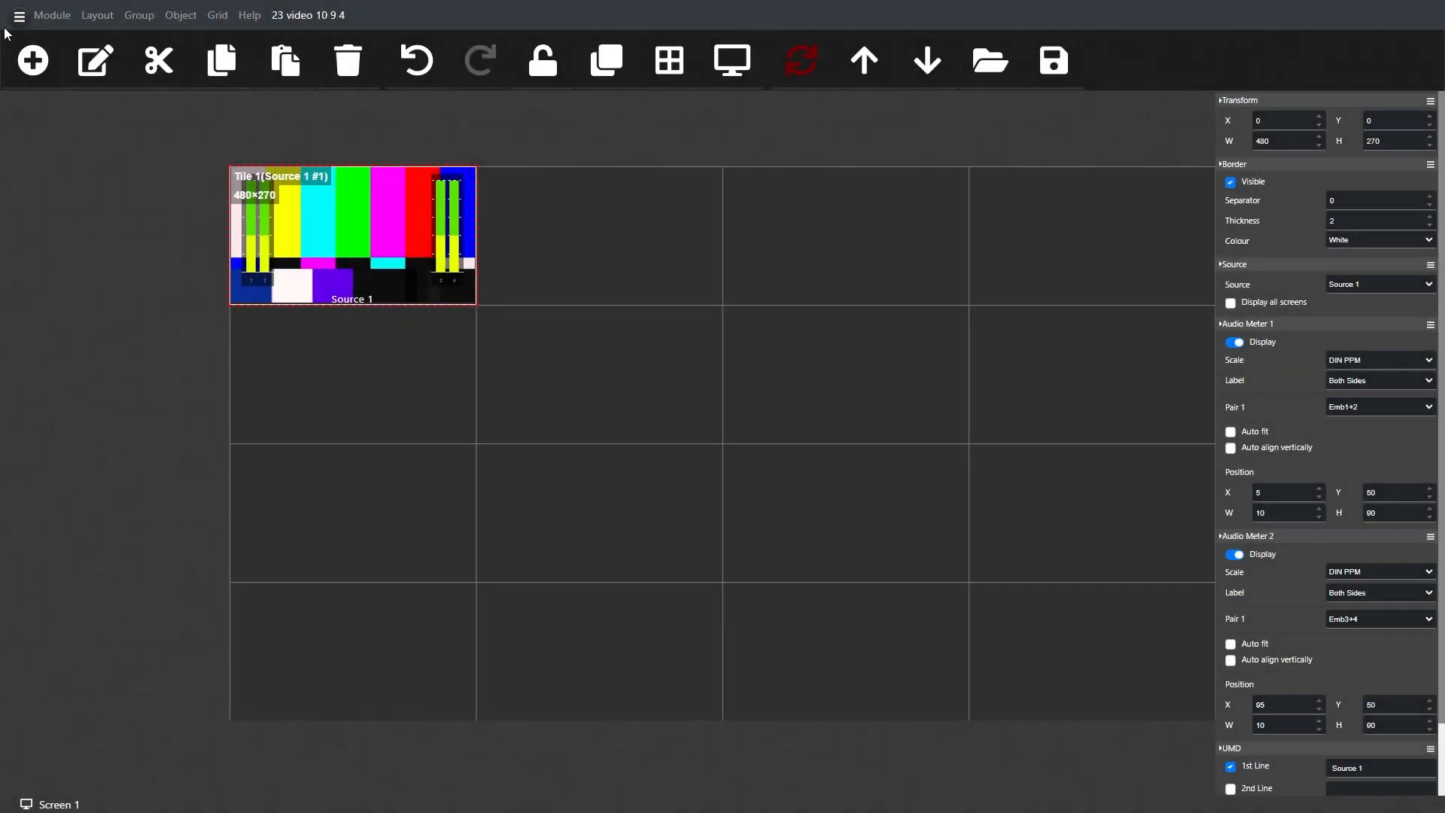
Step: In Source 1's alarm properties, enable the Video freeze alarm with automatic clearing and show it in objects
{"action": "left_click", "coordinate": [51, 15]}
{"action": "left_click", "coordinate": [73, 62]}
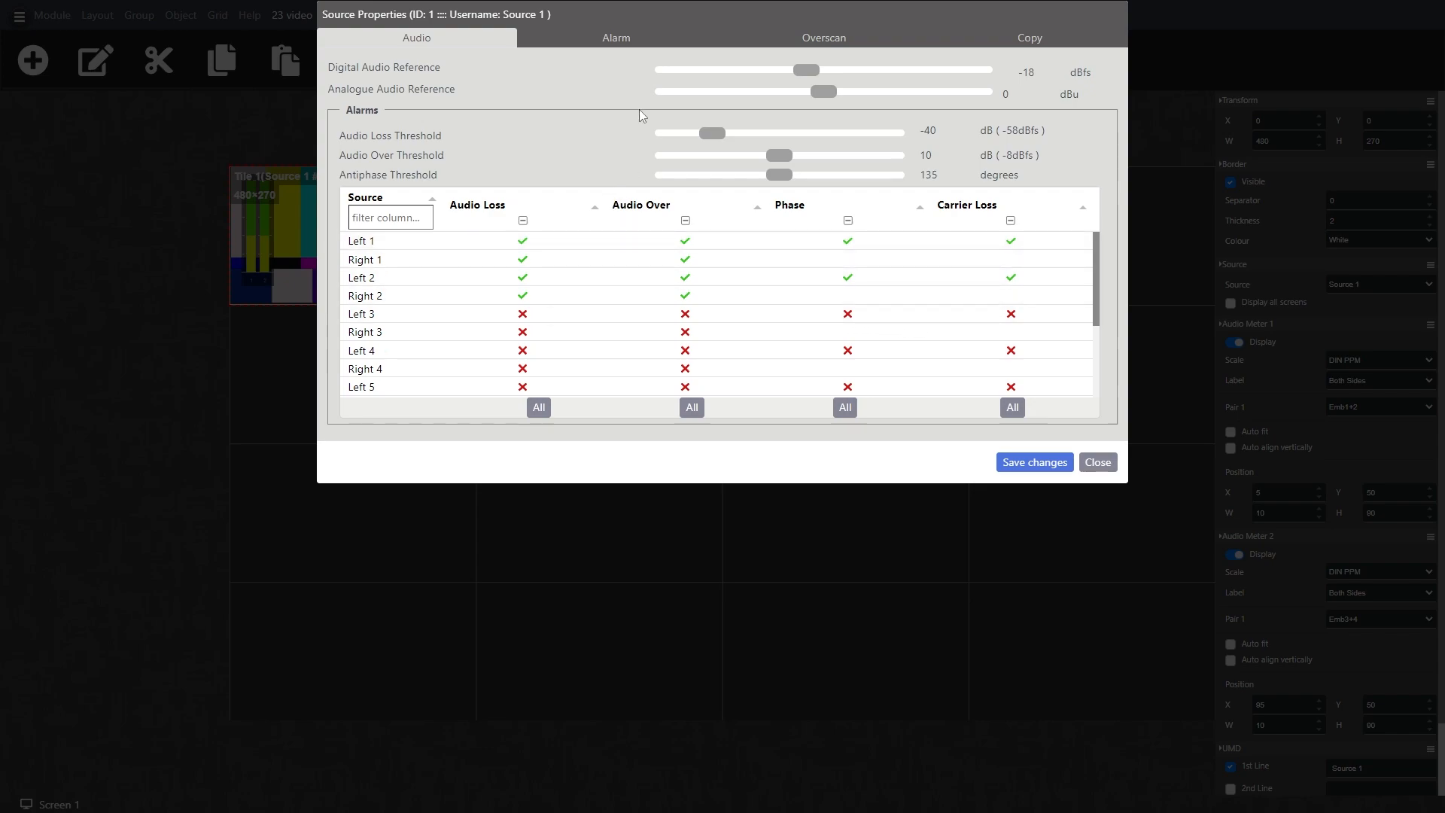
{"action": "left_click", "coordinate": [610, 44]}
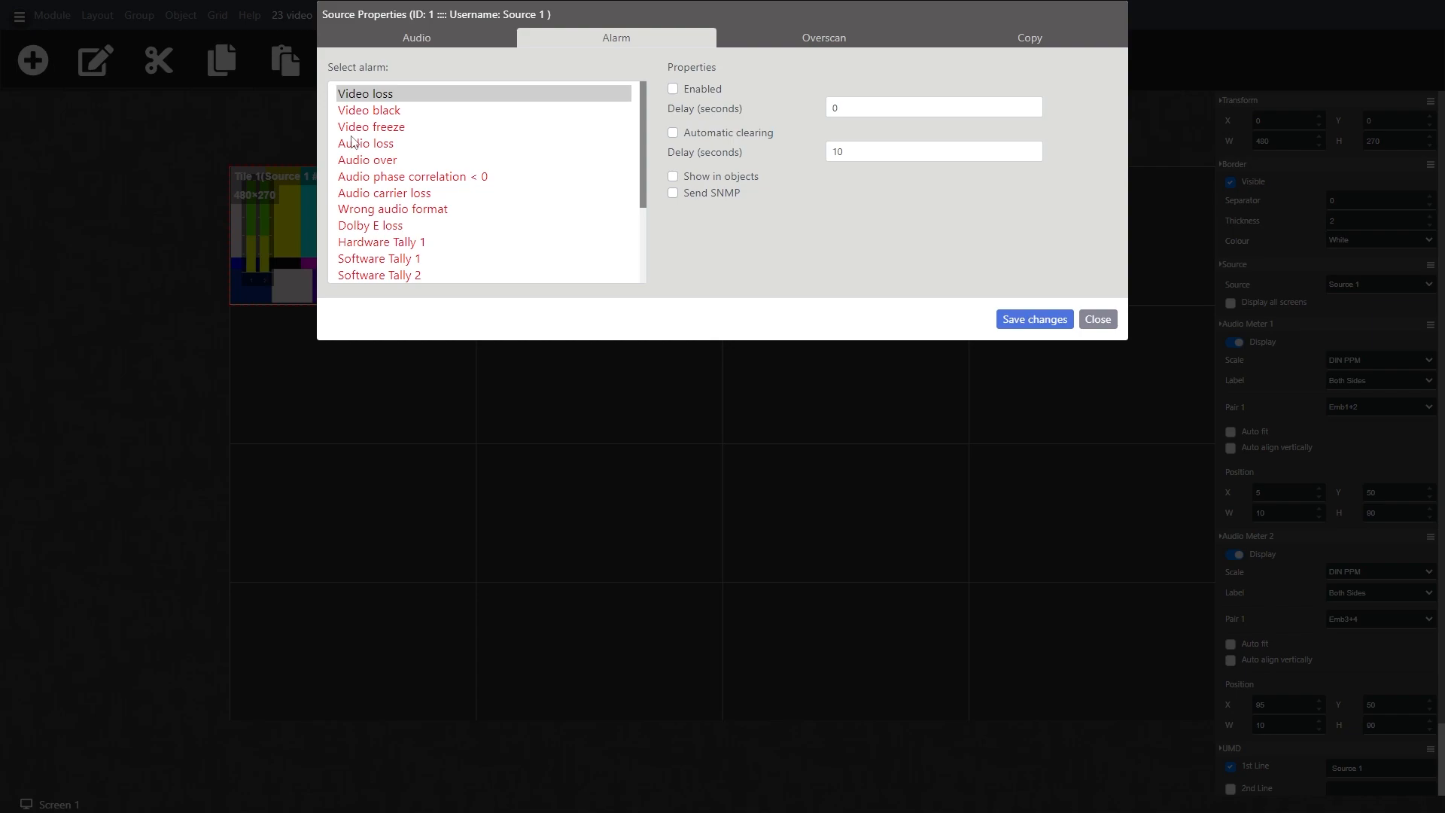
{"action": "left_click", "coordinate": [378, 131]}
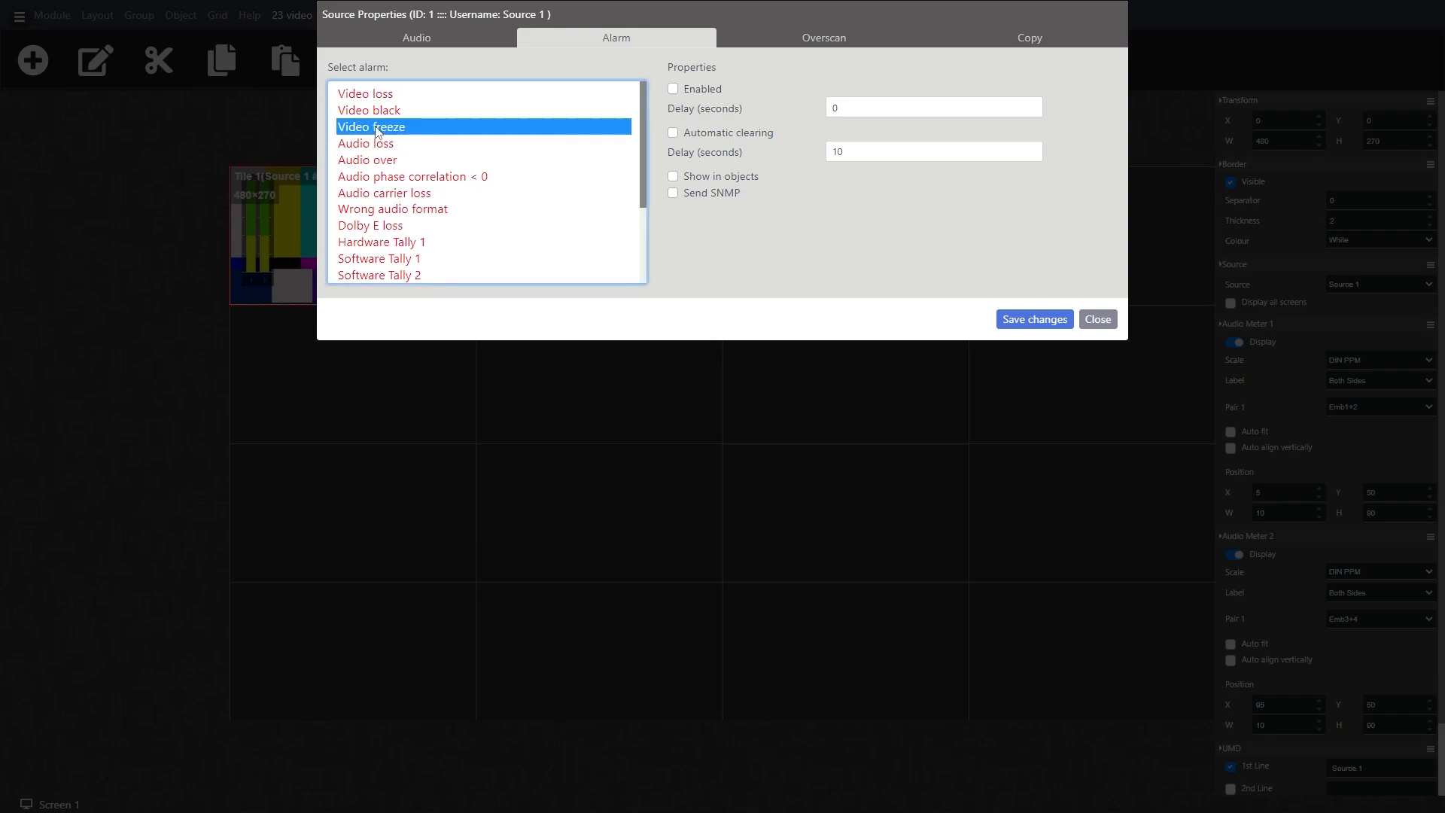
{"action": "left_click", "coordinate": [673, 89]}
{"action": "left_click", "coordinate": [673, 133]}
{"action": "left_click", "coordinate": [673, 176]}
Step: Enable the Audio loss alarm for Source 1 with automatic clearing and show it in objects
{"action": "left_click", "coordinate": [500, 142]}
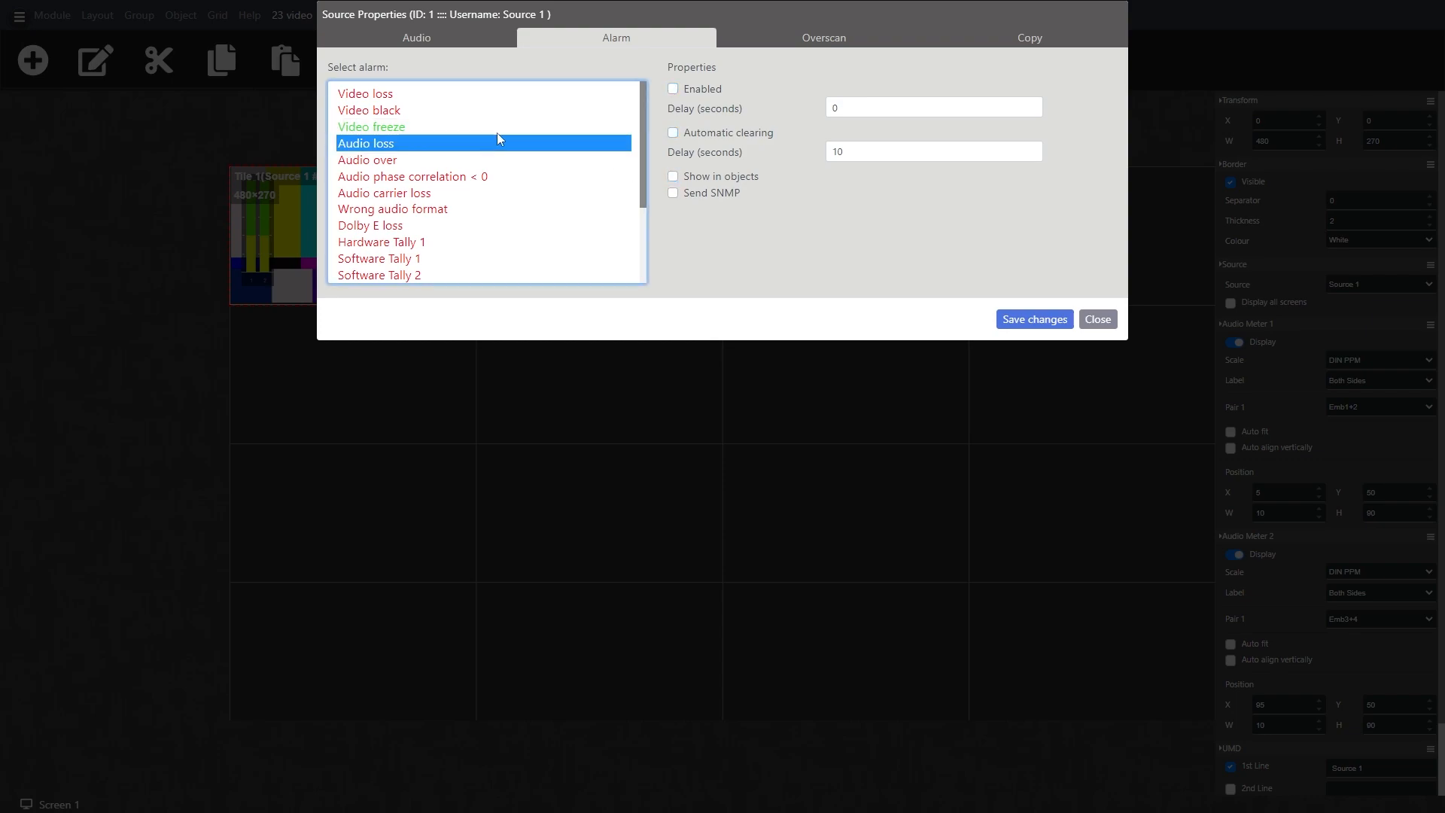
{"action": "left_click", "coordinate": [674, 88]}
{"action": "left_click", "coordinate": [673, 176]}
Step: Enable the Audio over alarm with automatic clearing, show it in objects, and save the Source 1 properties
{"action": "left_click", "coordinate": [387, 161]}
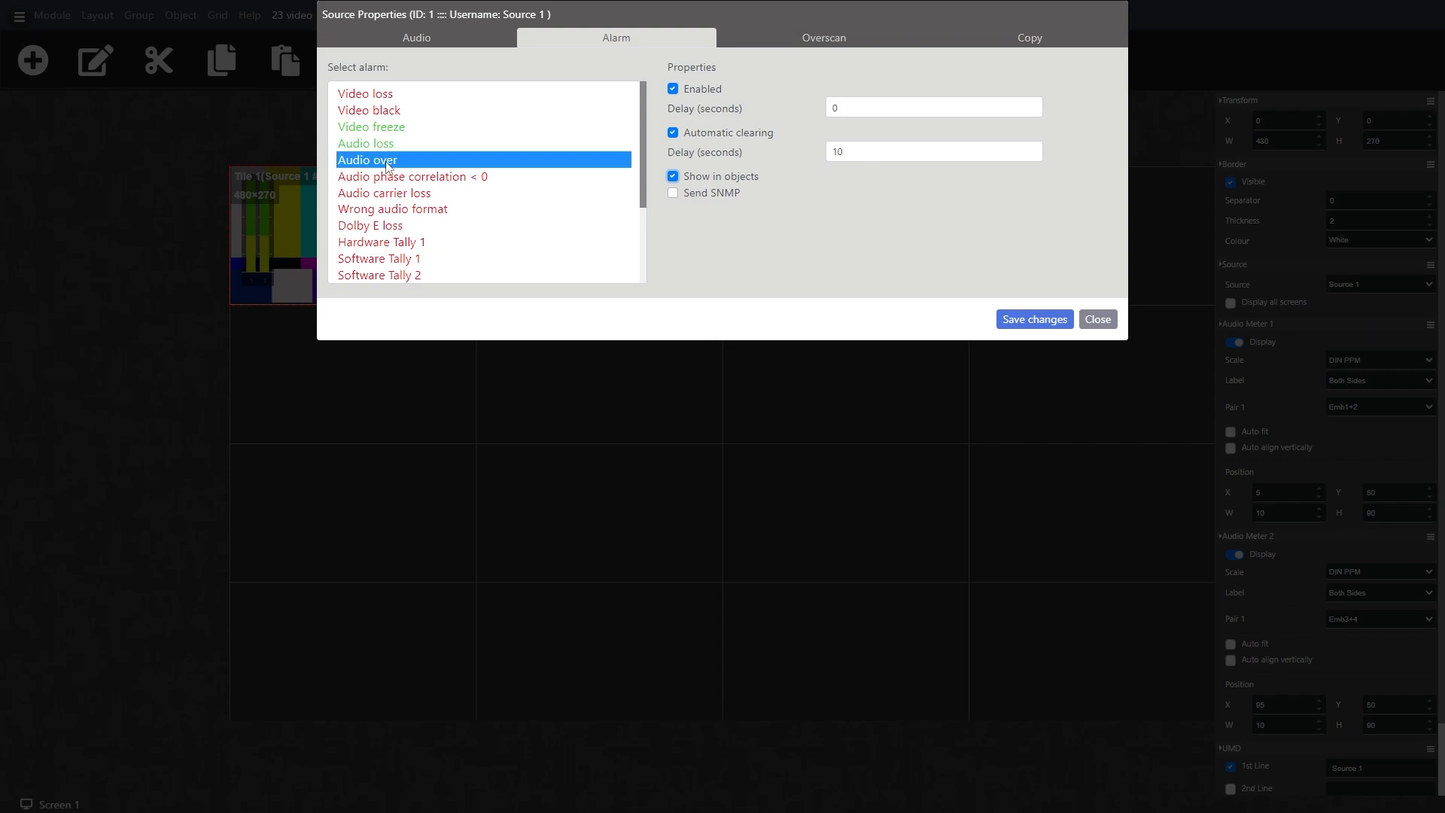
{"action": "left_click", "coordinate": [673, 89]}
{"action": "left_click", "coordinate": [673, 134]}
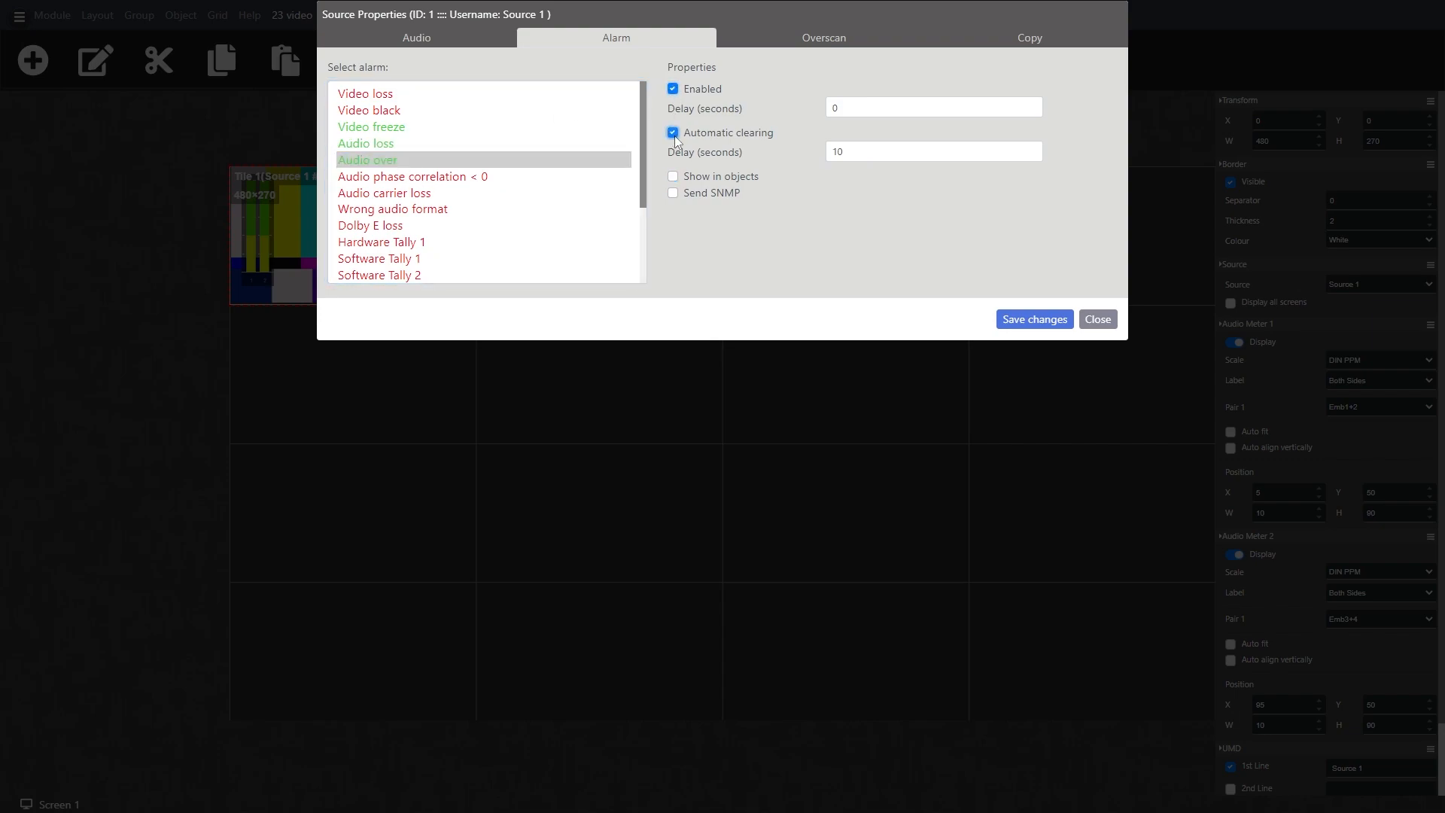
{"action": "left_click", "coordinate": [674, 177]}
{"action": "left_click", "coordinate": [1036, 322]}
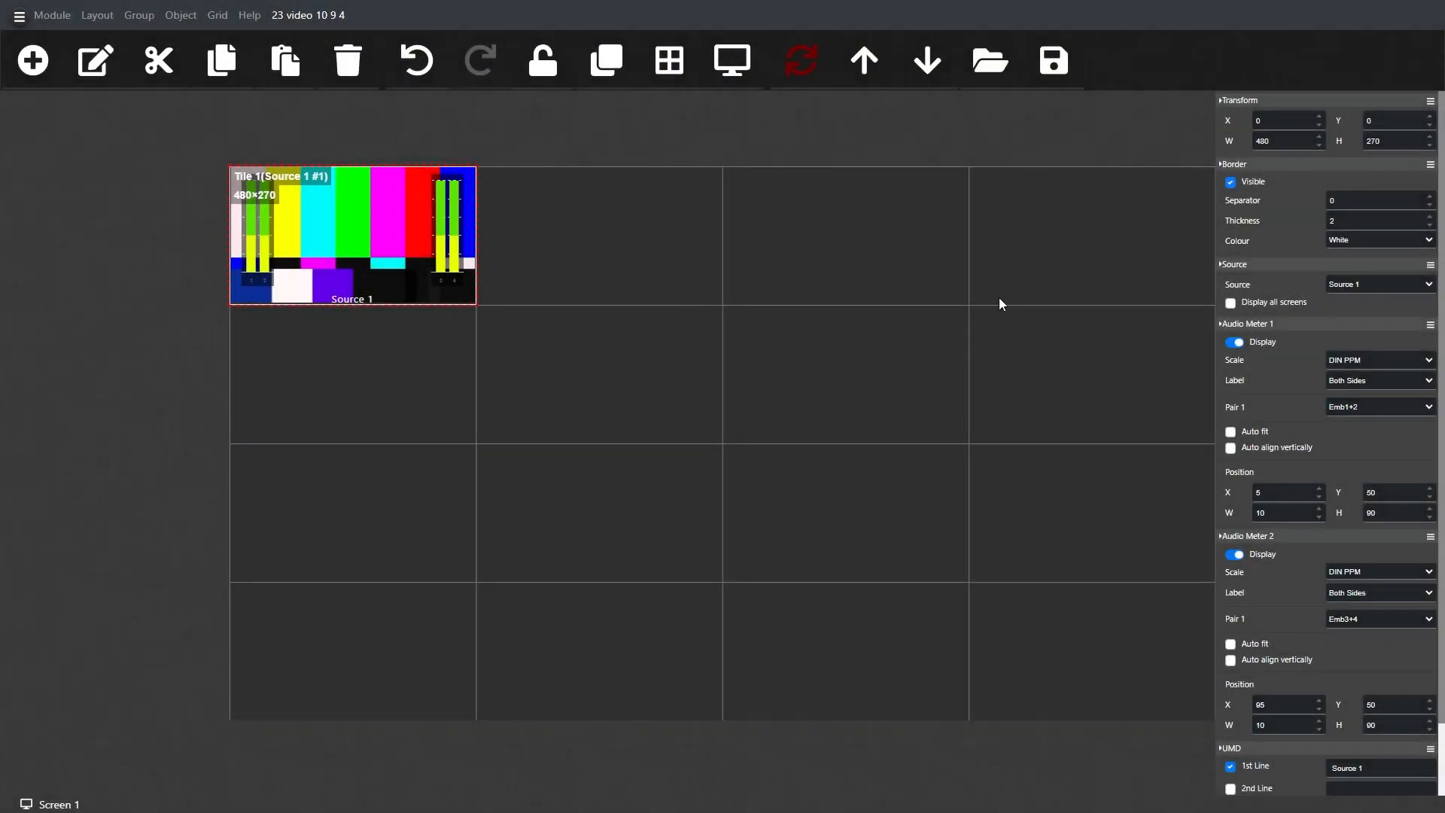
Step: Copy the finished Source 1 tile and paste it as a new object into the second cell of the first row
{"action": "left_click", "coordinate": [865, 66]}
{"action": "right_click", "coordinate": [372, 245]}
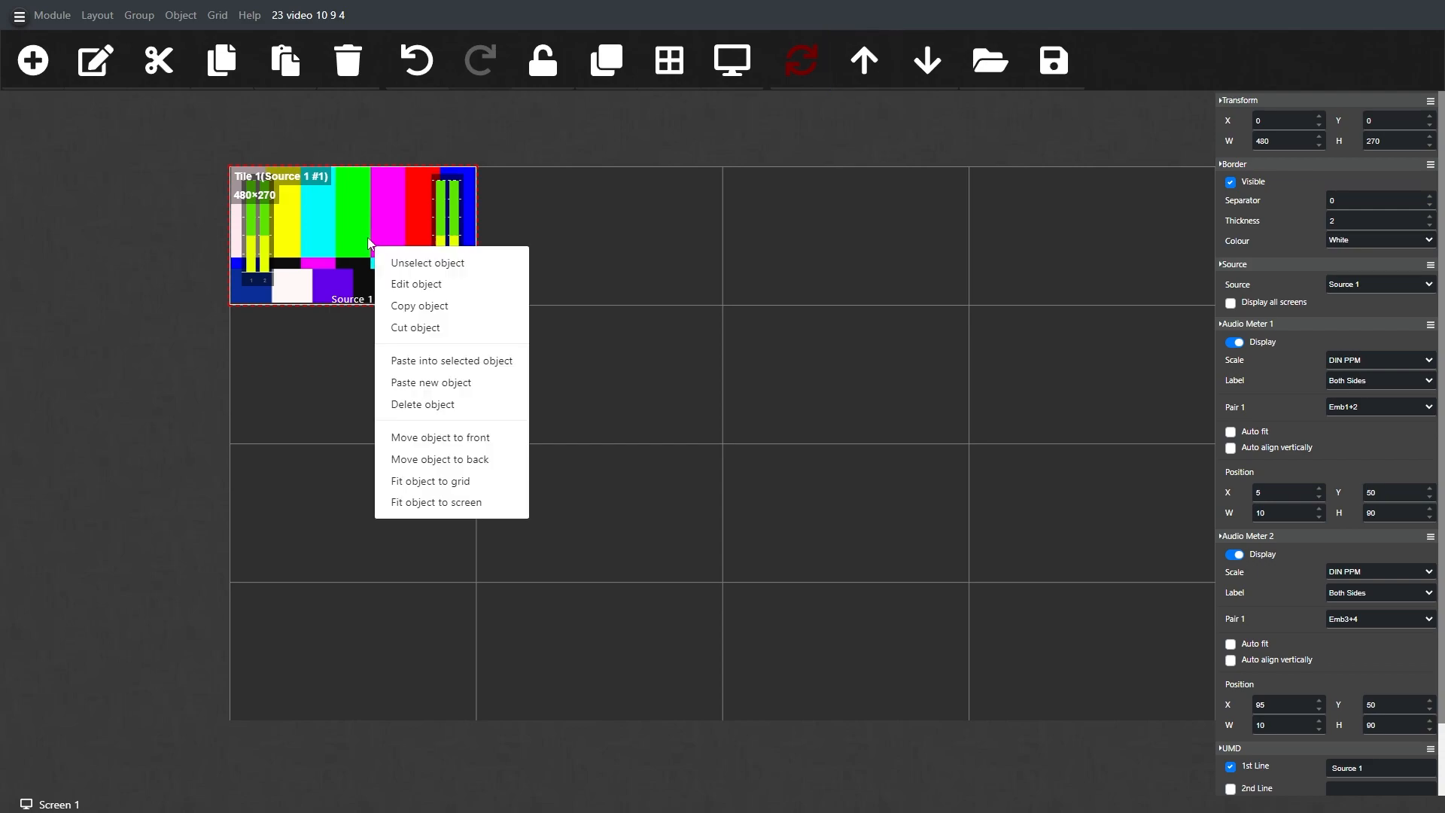
{"action": "left_click", "coordinate": [411, 307]}
{"action": "right_click", "coordinate": [399, 246]}
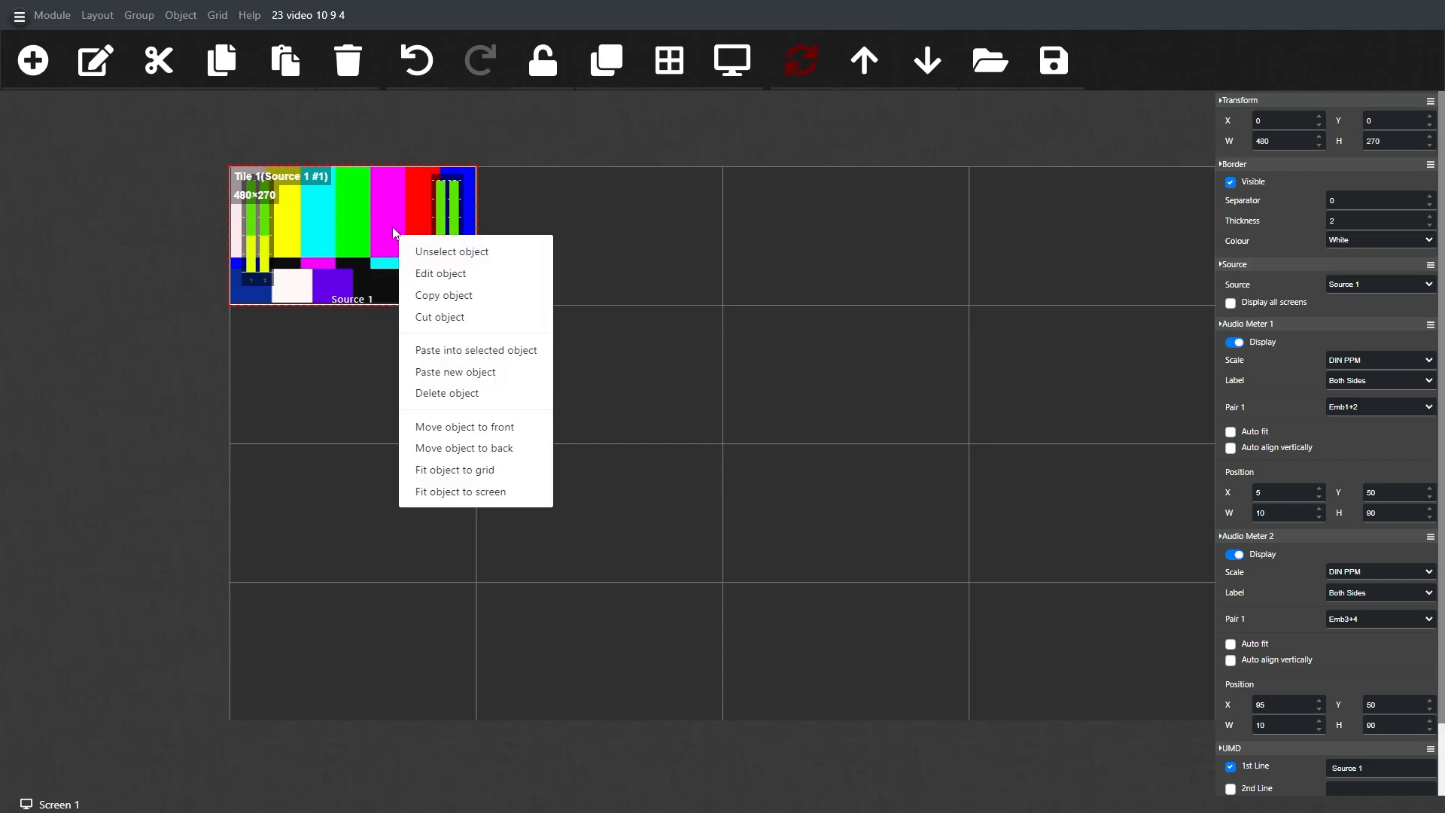
{"action": "left_click", "coordinate": [452, 360]}
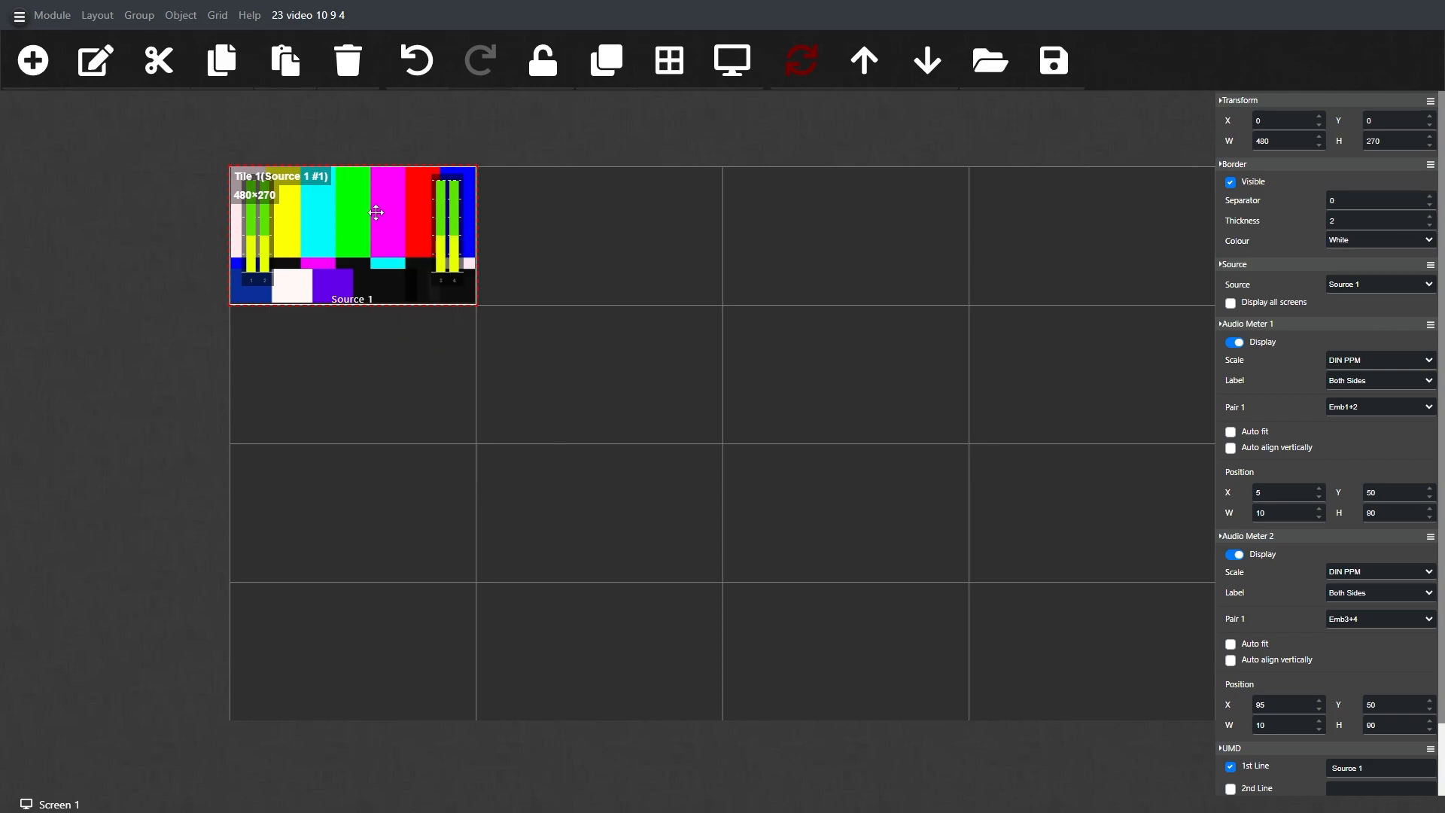
{"action": "key", "text": "ctrl+v"}
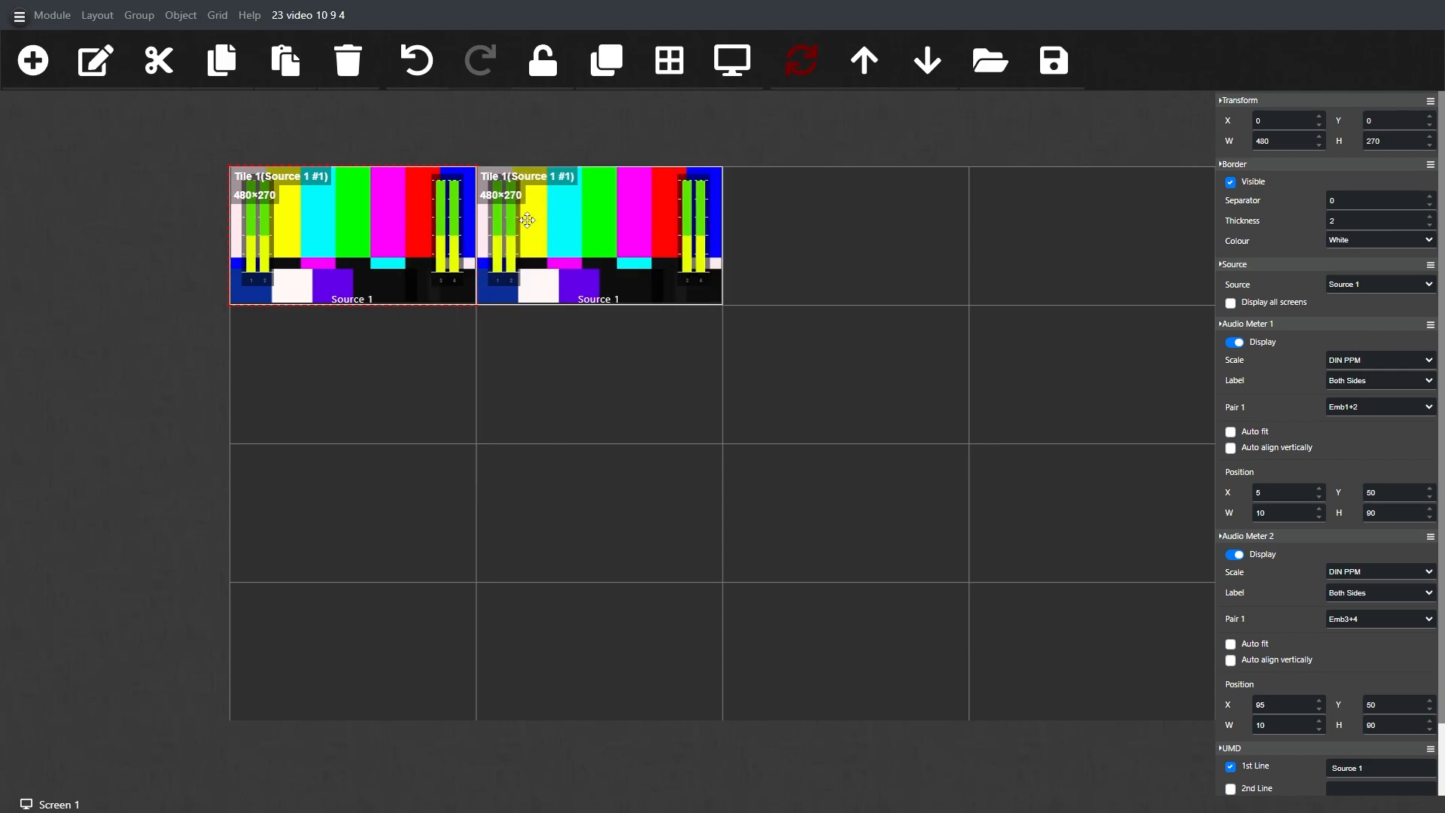
Step: Paste further copies of the tile as new objects until the first two rows of the grid are filled
{"action": "right_click", "coordinate": [396, 219]}
{"action": "left_click", "coordinate": [454, 352]}
{"action": "key", "text": "ctrl+v"}
{"action": "right_click", "coordinate": [363, 232]}
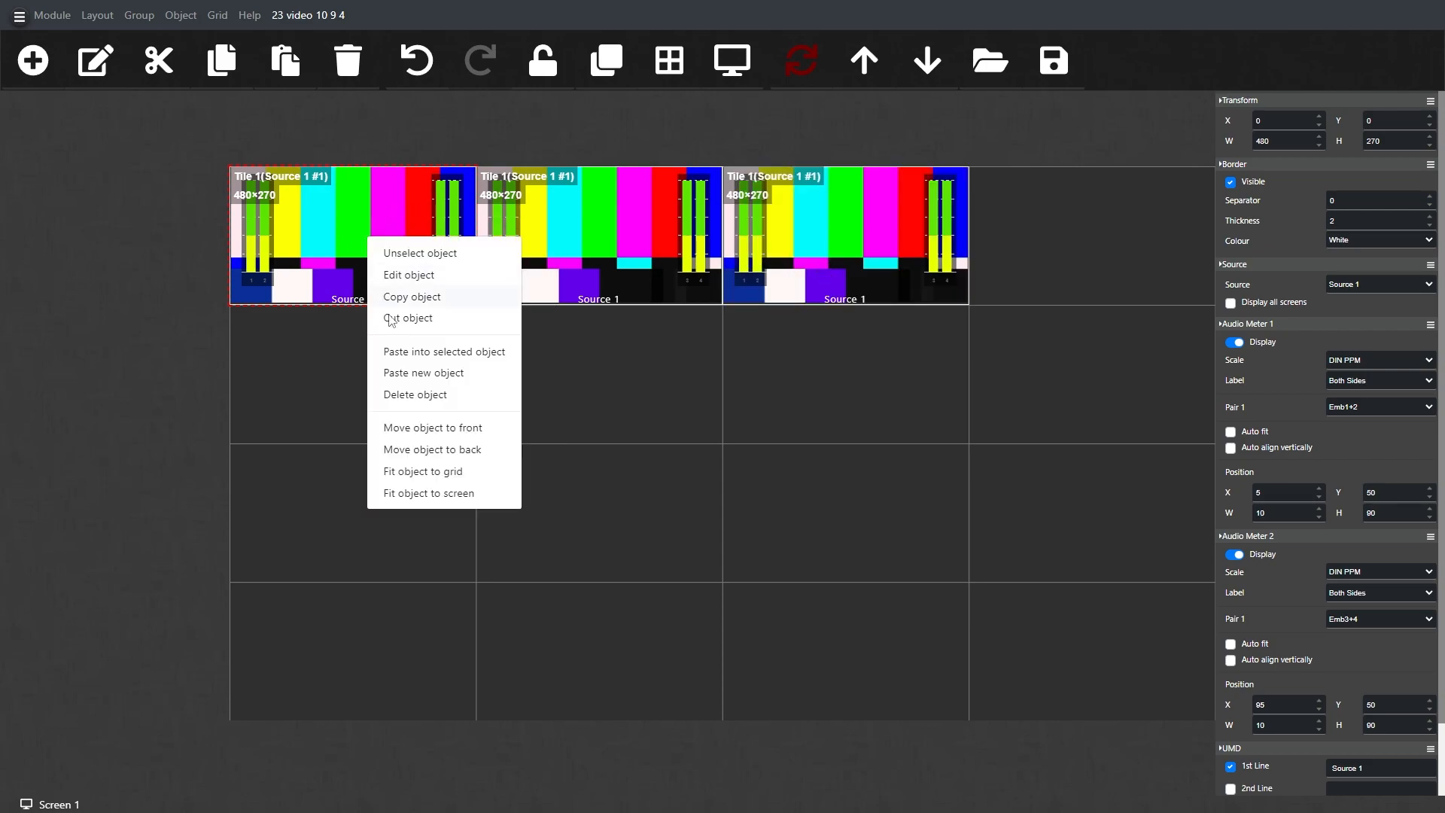
{"action": "left_click", "coordinate": [427, 374]}
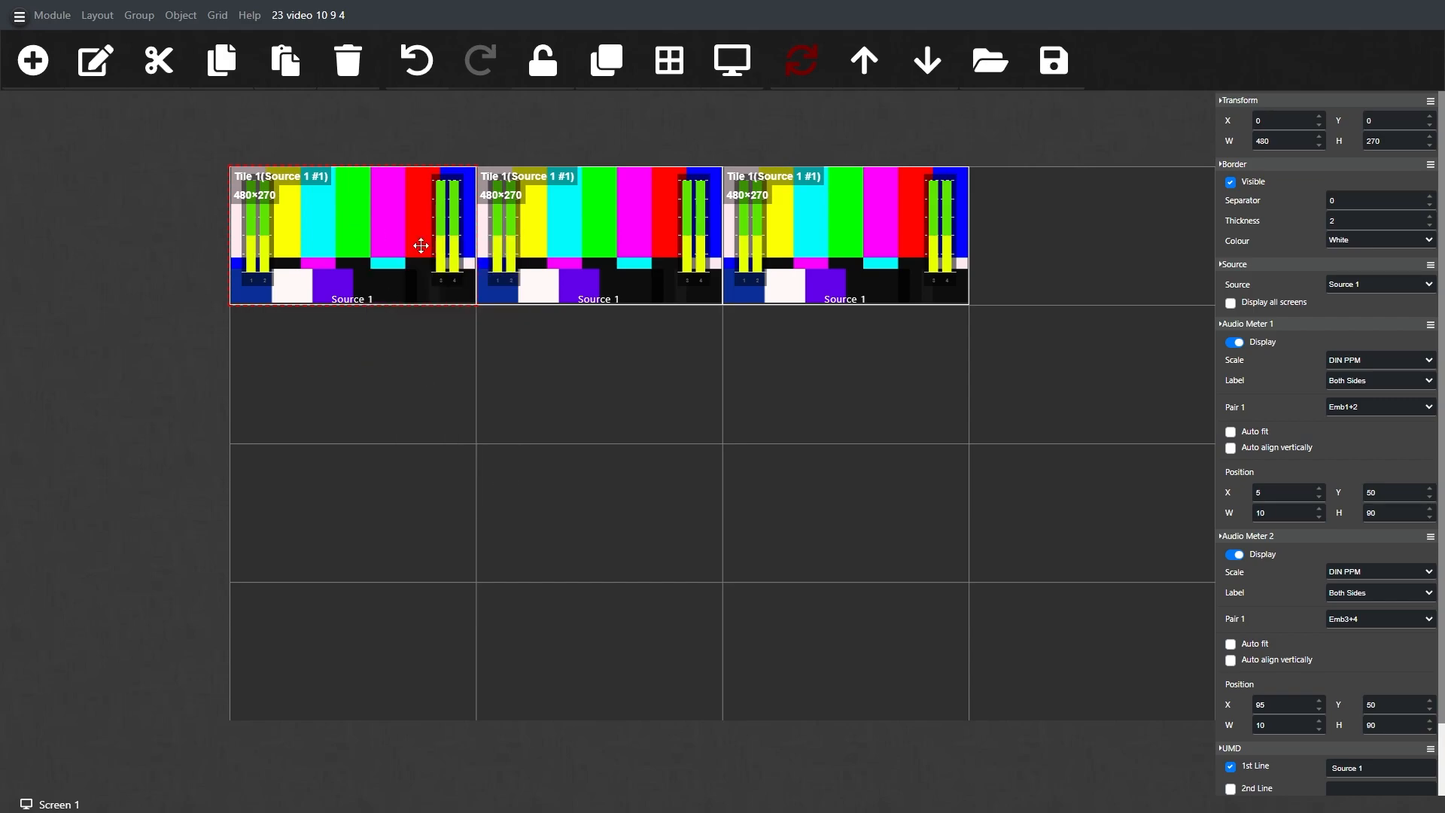
{"action": "right_click", "coordinate": [330, 222]}
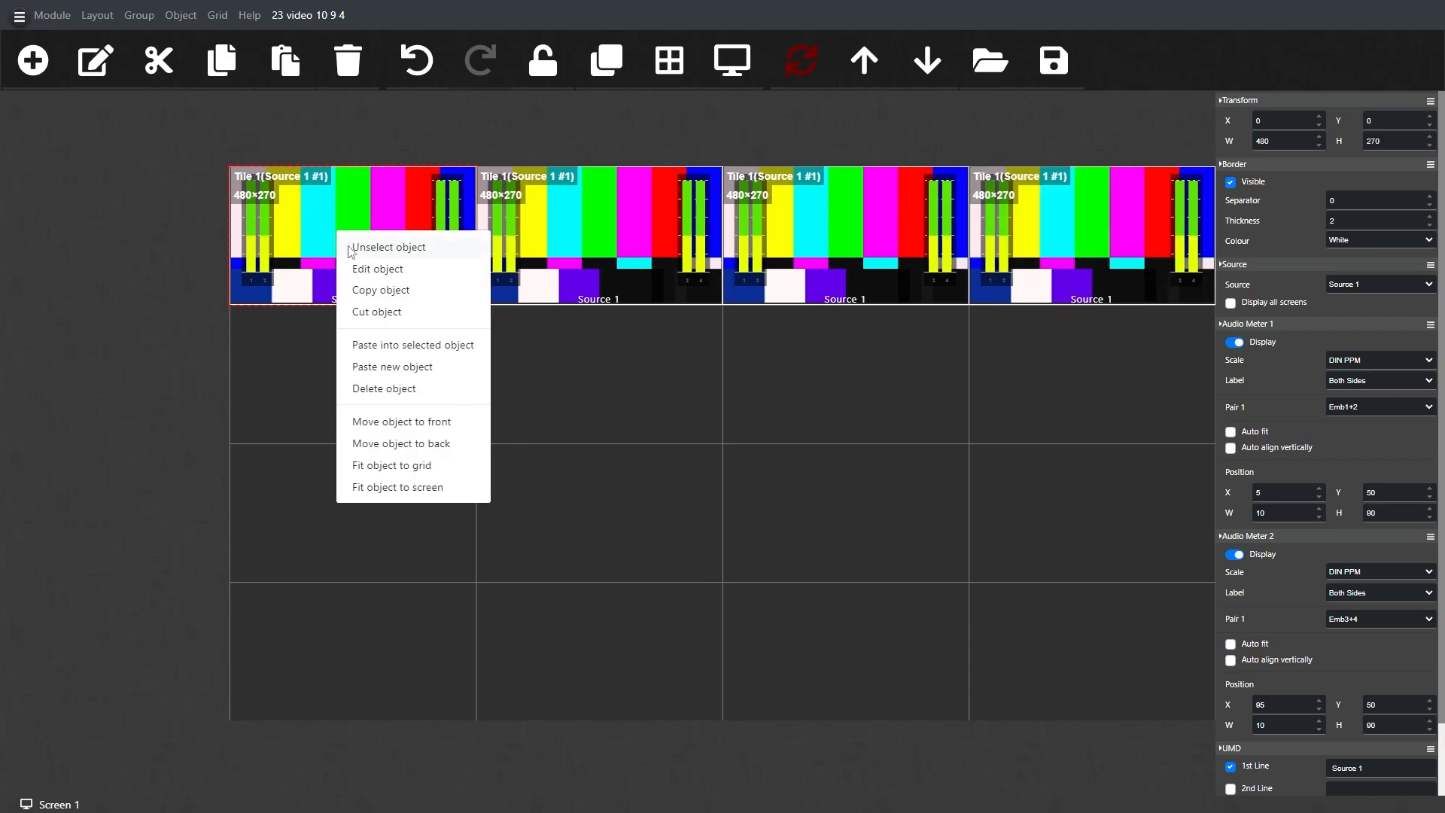
{"action": "left_click", "coordinate": [393, 361]}
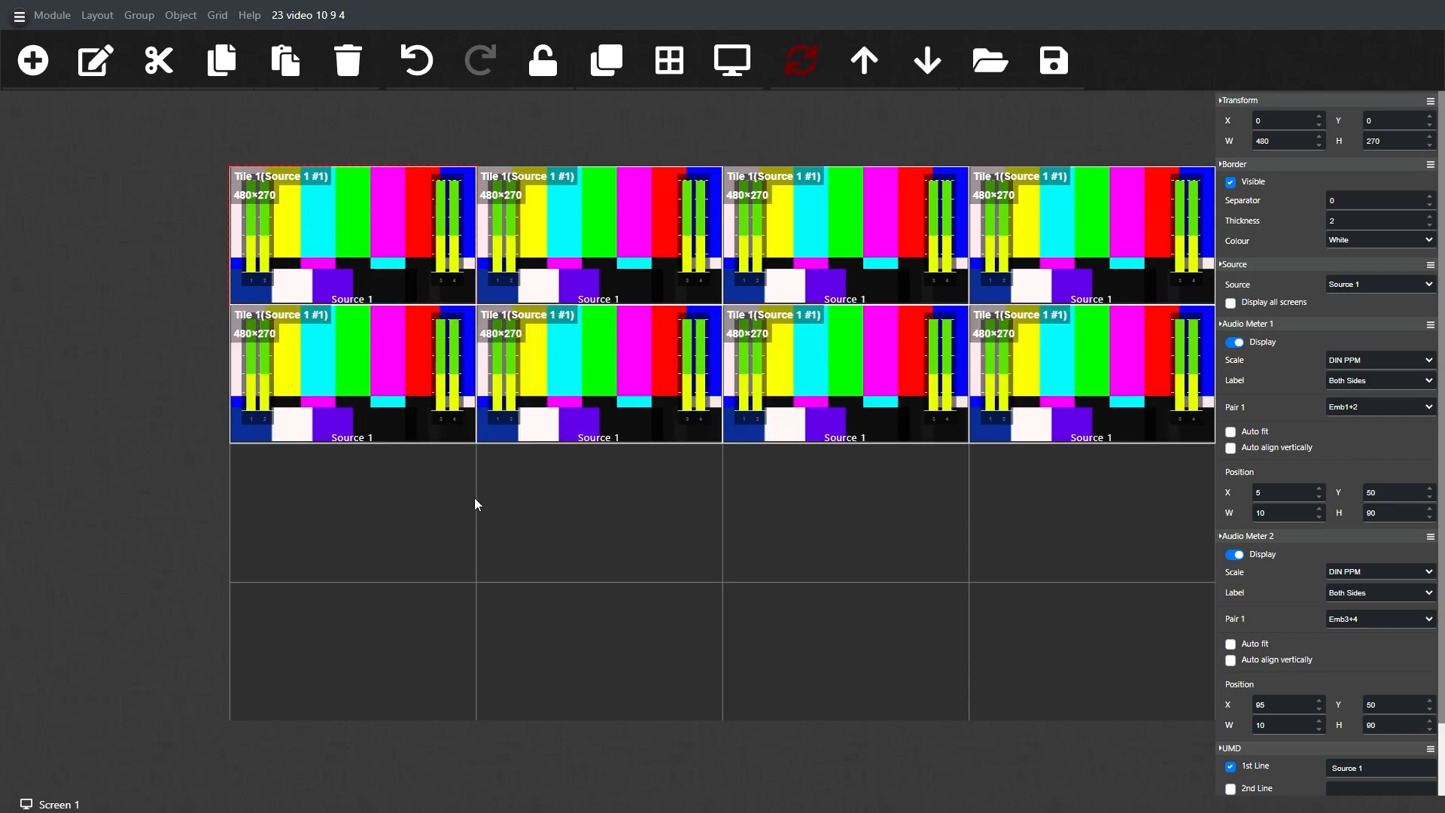
Step: Paste another copy of the tile into the first cell of the third row and select it
{"action": "right_click", "coordinate": [405, 518]}
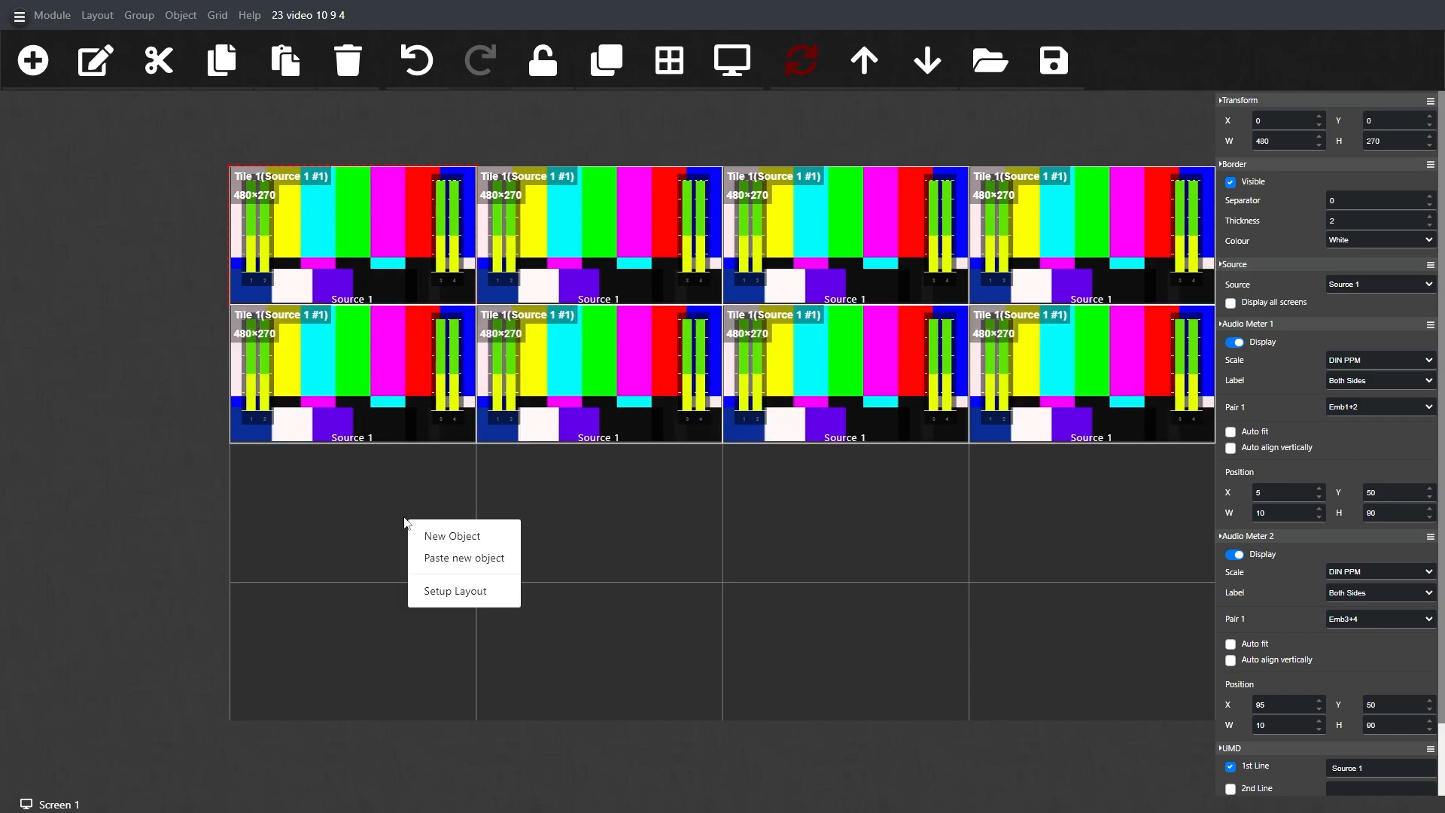
{"action": "left_click", "coordinate": [441, 561]}
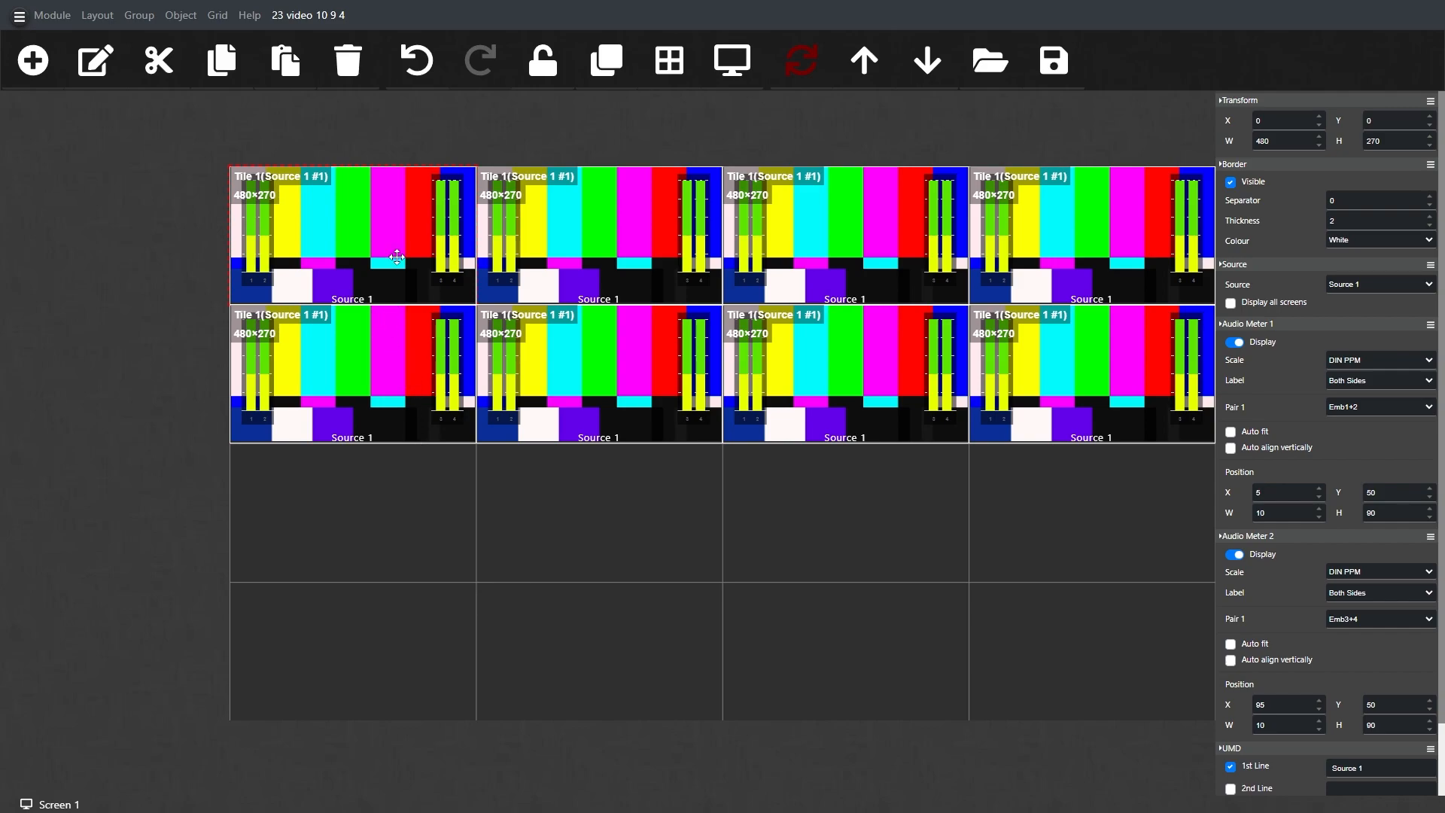
{"action": "left_click", "coordinate": [391, 514]}
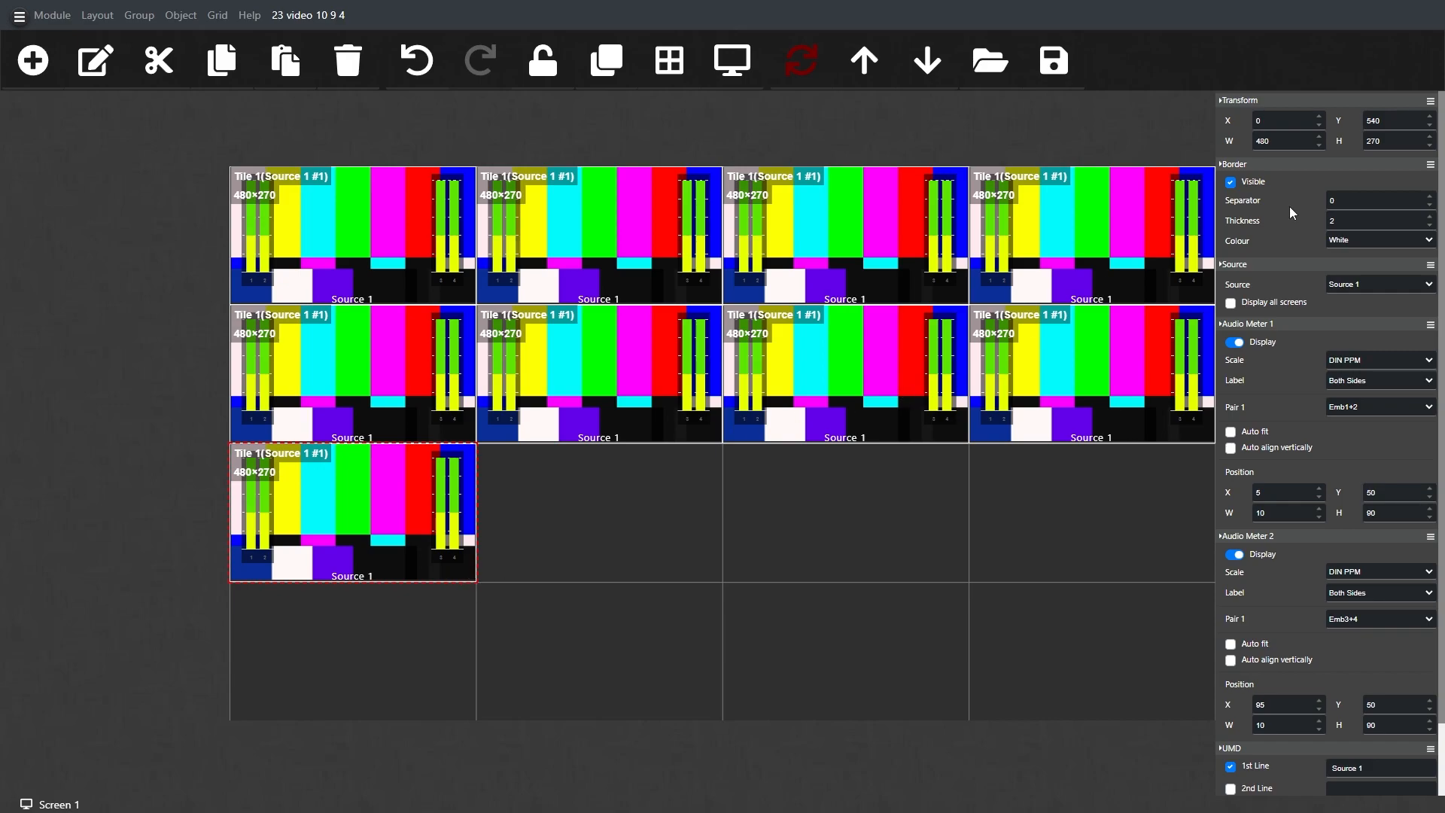
Step: Resize the selected third-row tile to a width of 960 and a height of 540
{"action": "double_click", "coordinate": [1288, 141]}
{"action": "left_click_drag", "start_coordinate": [1393, 142], "coordinate": [1374, 142]}
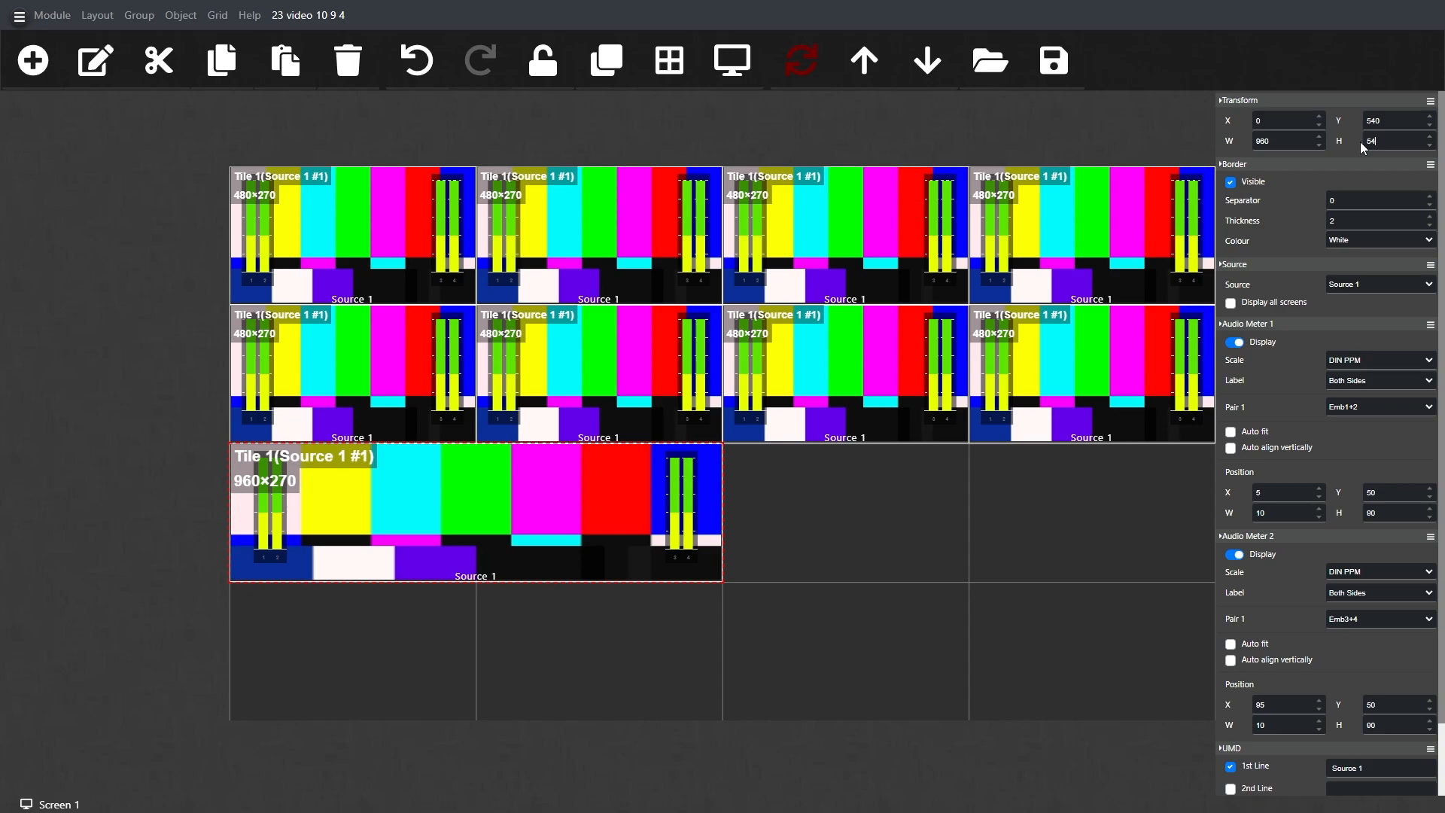
{"action": "key", "text": "Return"}
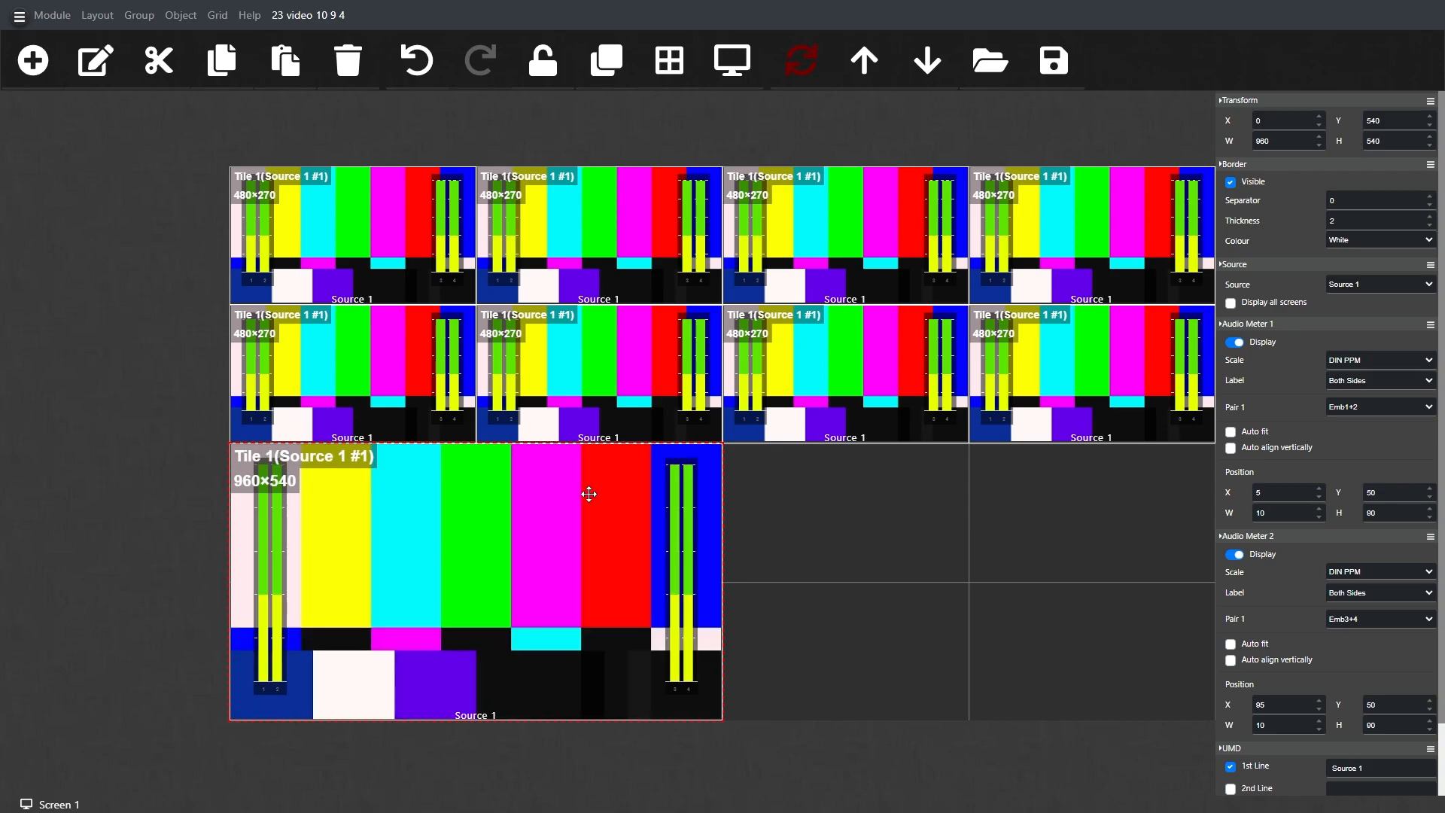
Step: Copy the enlarged tile, paste it as a new object and move it into the empty space beside the original
{"action": "right_click", "coordinate": [482, 545]}
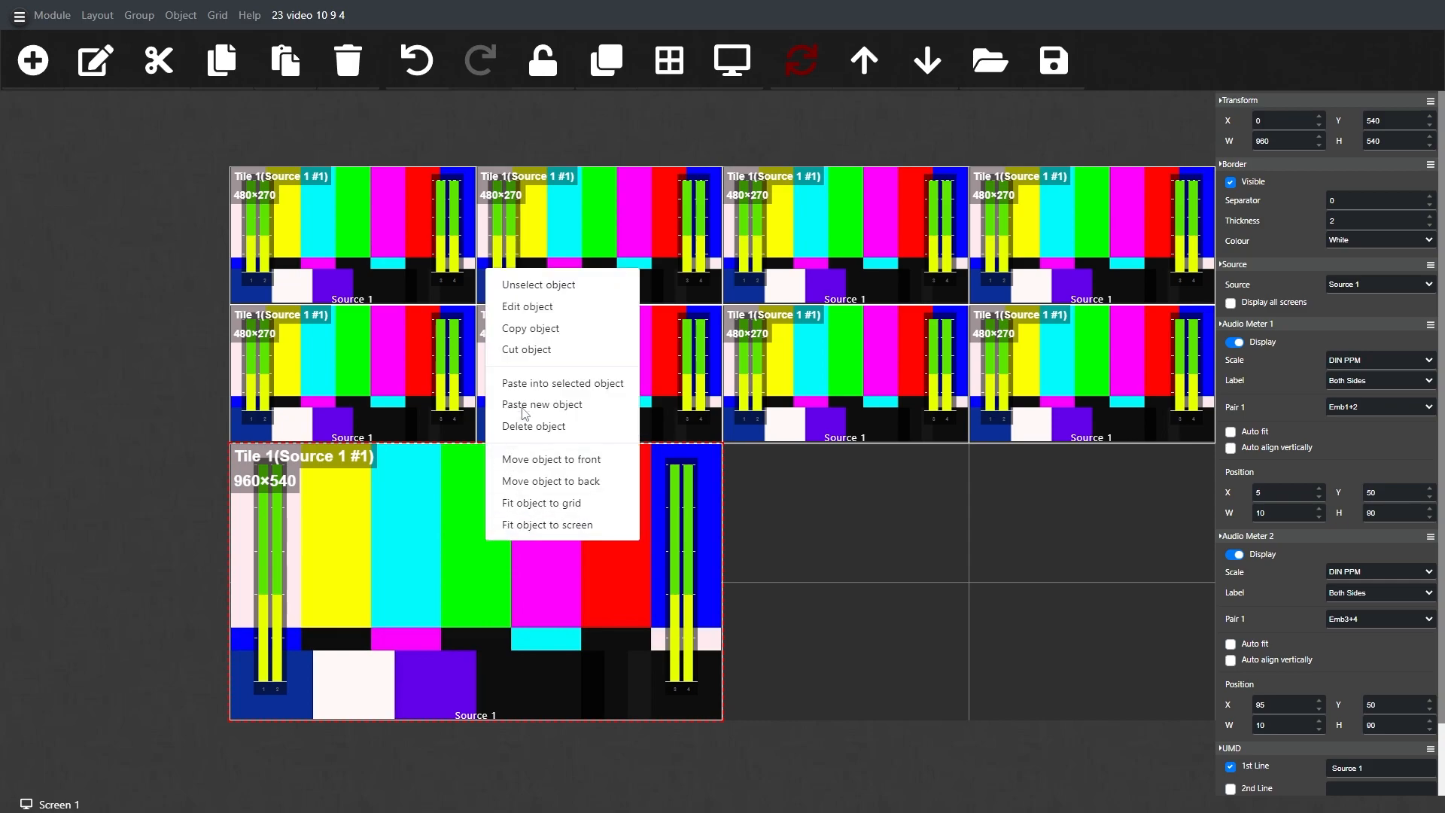
{"action": "left_click", "coordinate": [551, 335]}
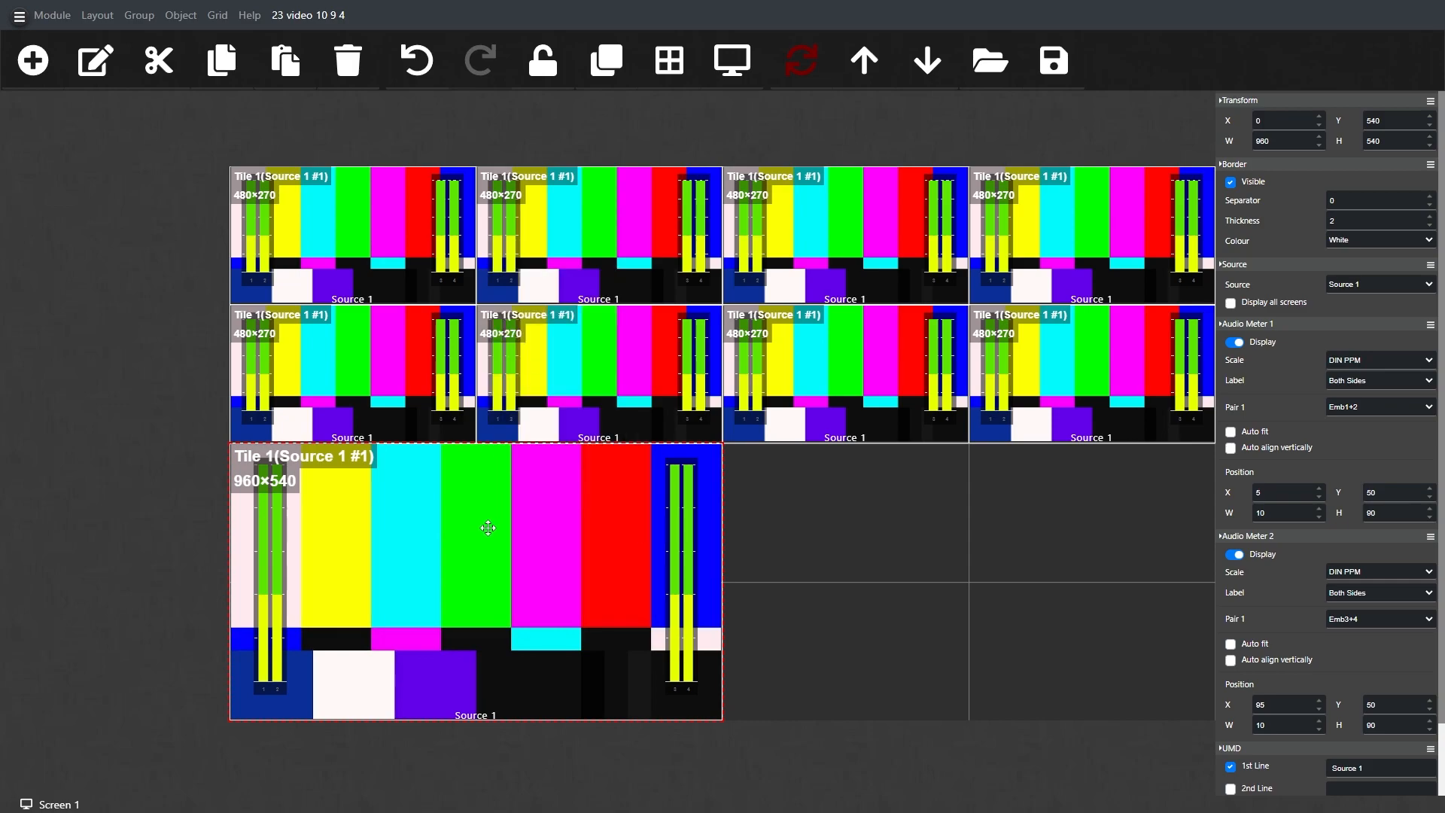
{"action": "right_click", "coordinate": [482, 522]}
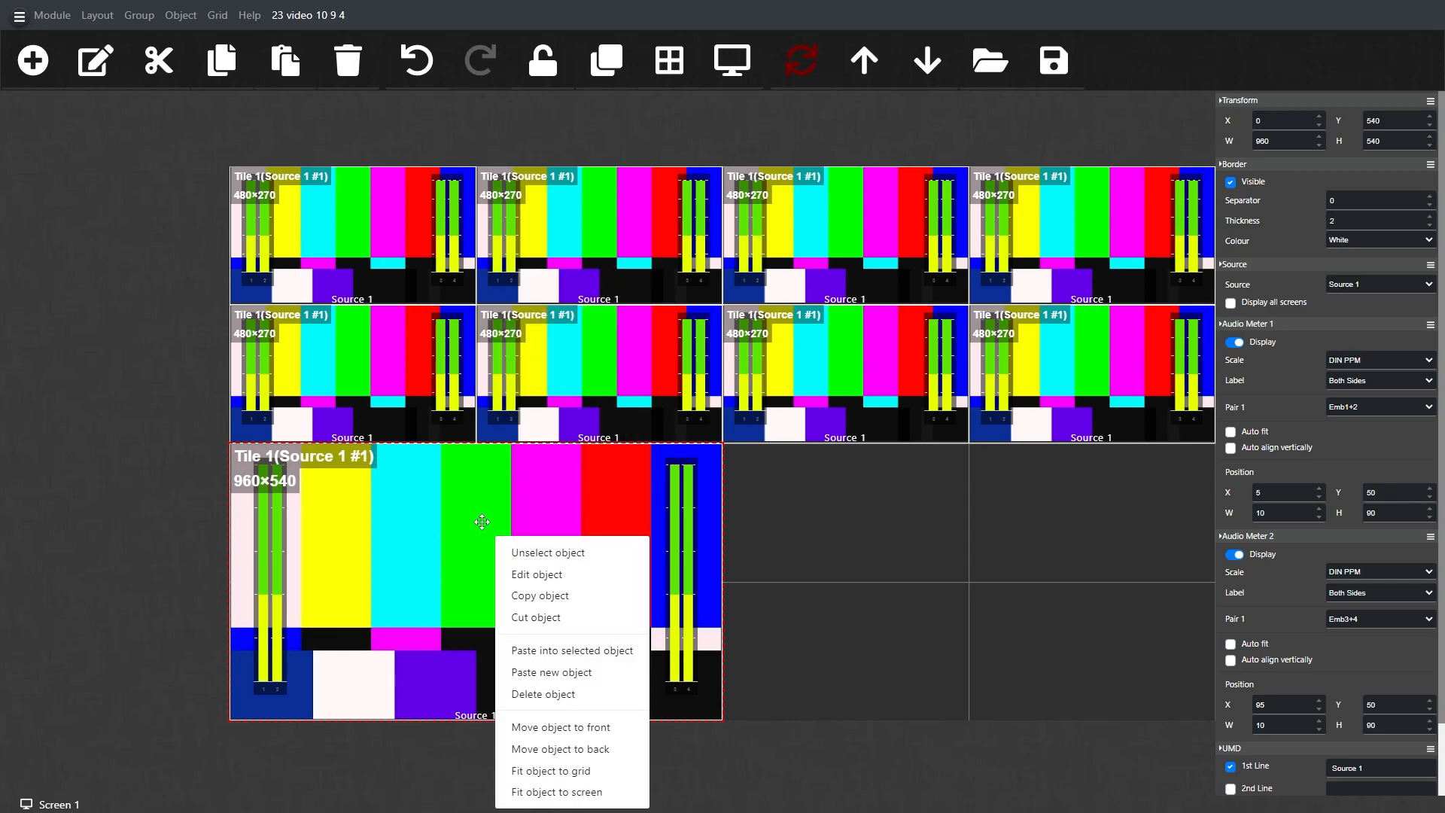
{"action": "left_click", "coordinate": [554, 676]}
{"action": "left_click_drag", "start_coordinate": [521, 626], "coordinate": [956, 606]}
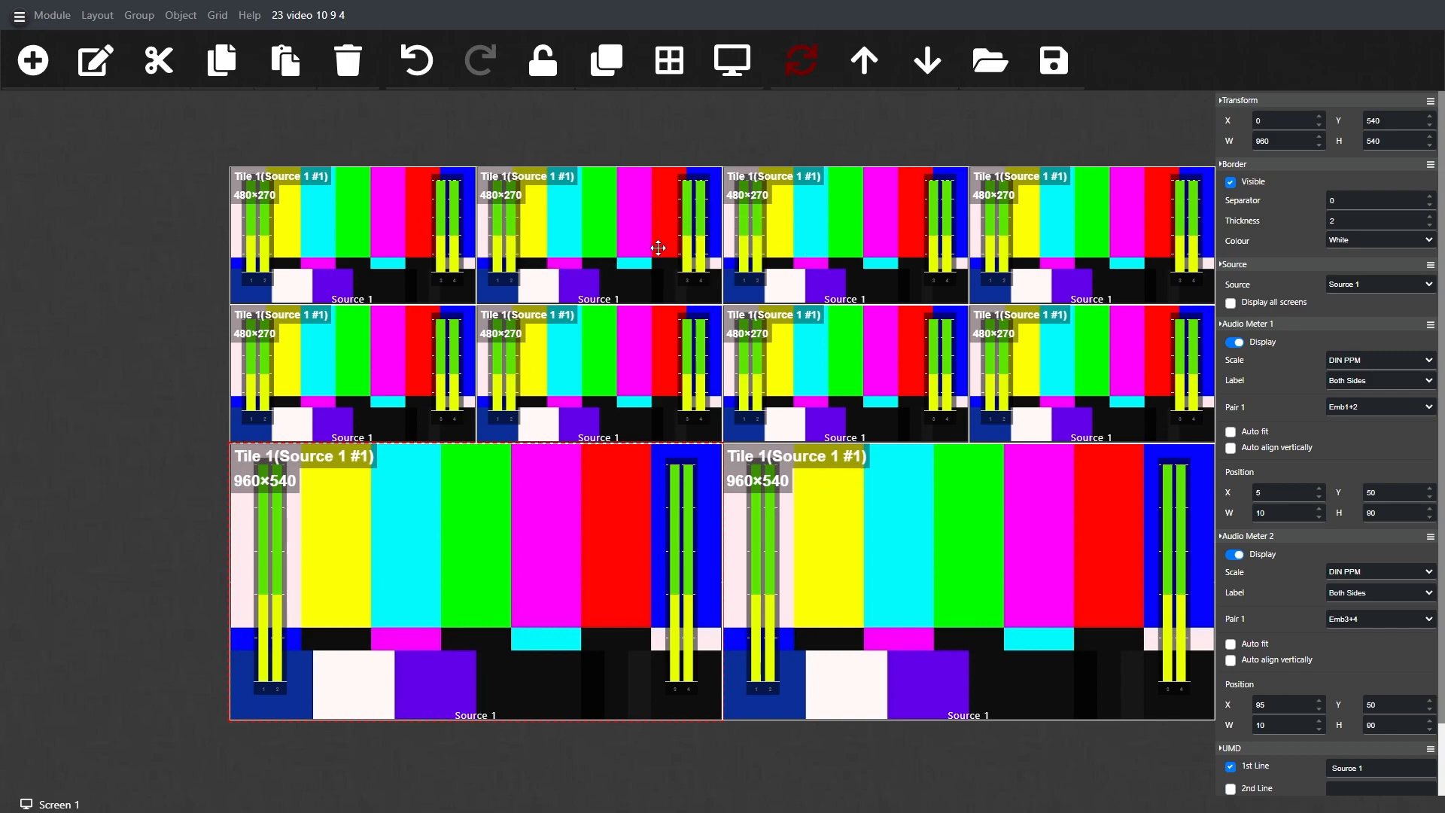
Step: Assign Source 2 through Source 10 in order to the remaining Screen 1 tiles and upload the layout
{"action": "left_click", "coordinate": [614, 222]}
{"action": "left_click", "coordinate": [1365, 283]}
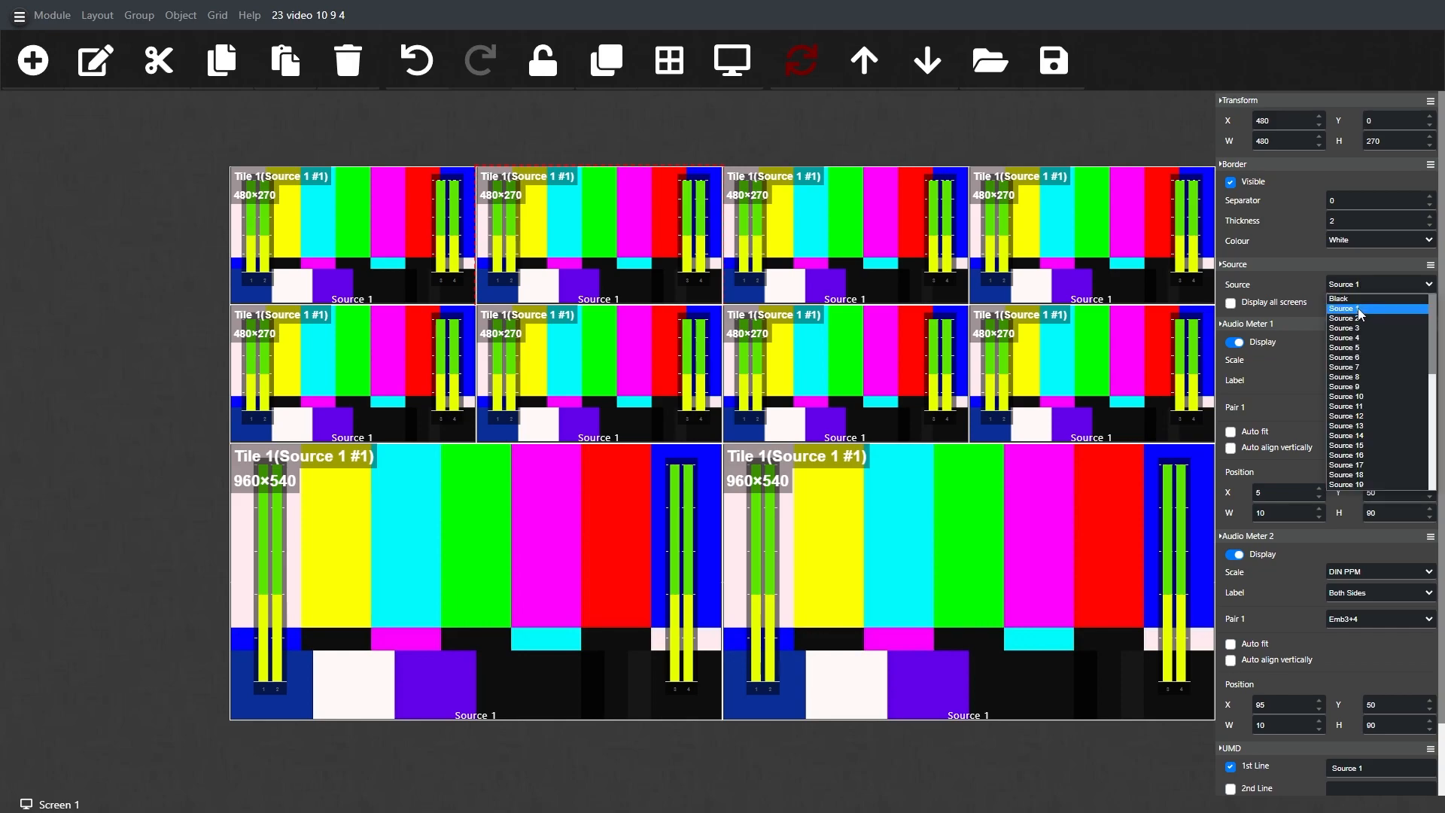
{"action": "left_click", "coordinate": [1359, 319]}
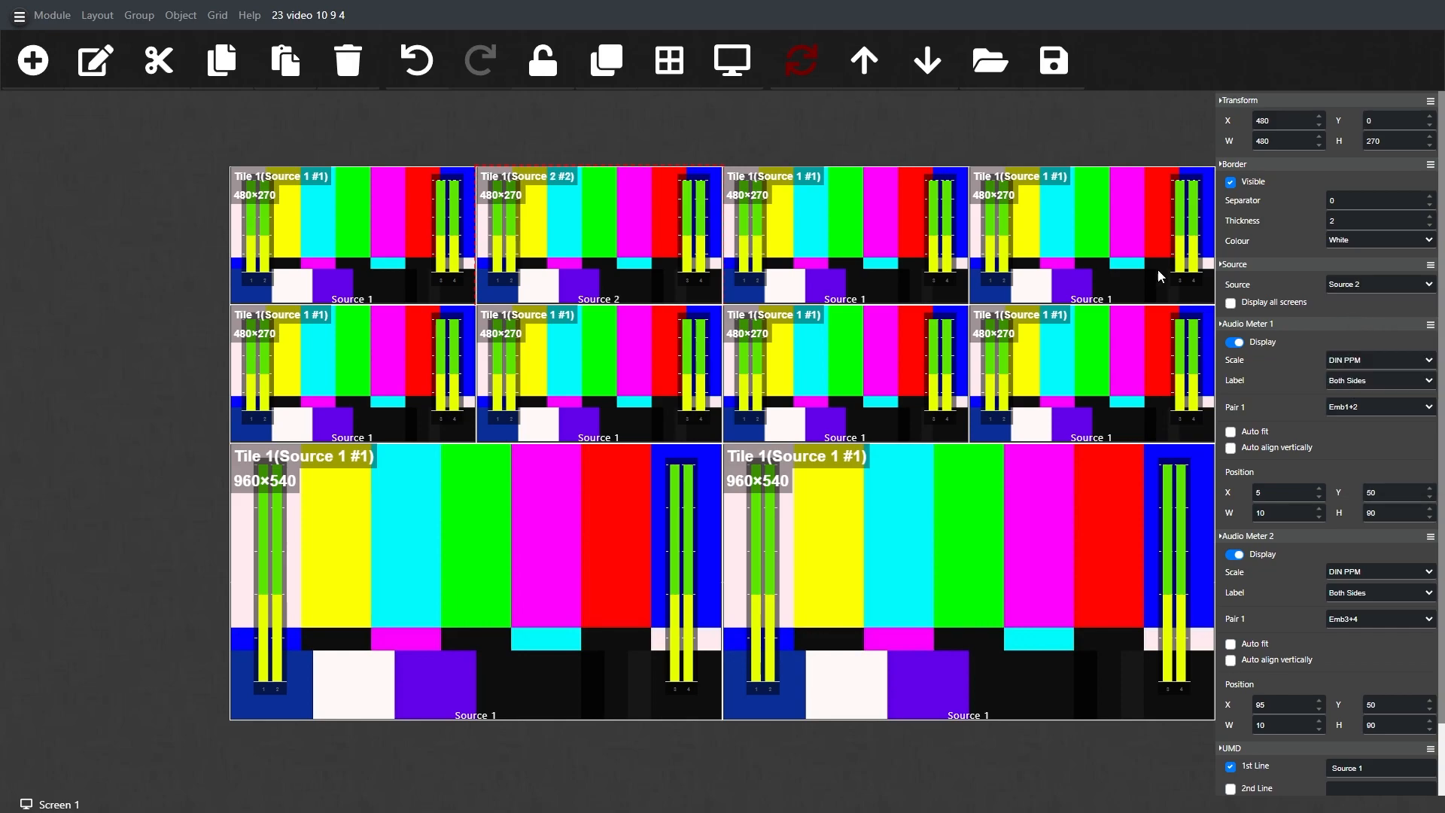
{"action": "left_click", "coordinate": [868, 219]}
{"action": "left_click", "coordinate": [1361, 283]}
{"action": "left_click", "coordinate": [1360, 331]}
{"action": "left_click", "coordinate": [1358, 282]}
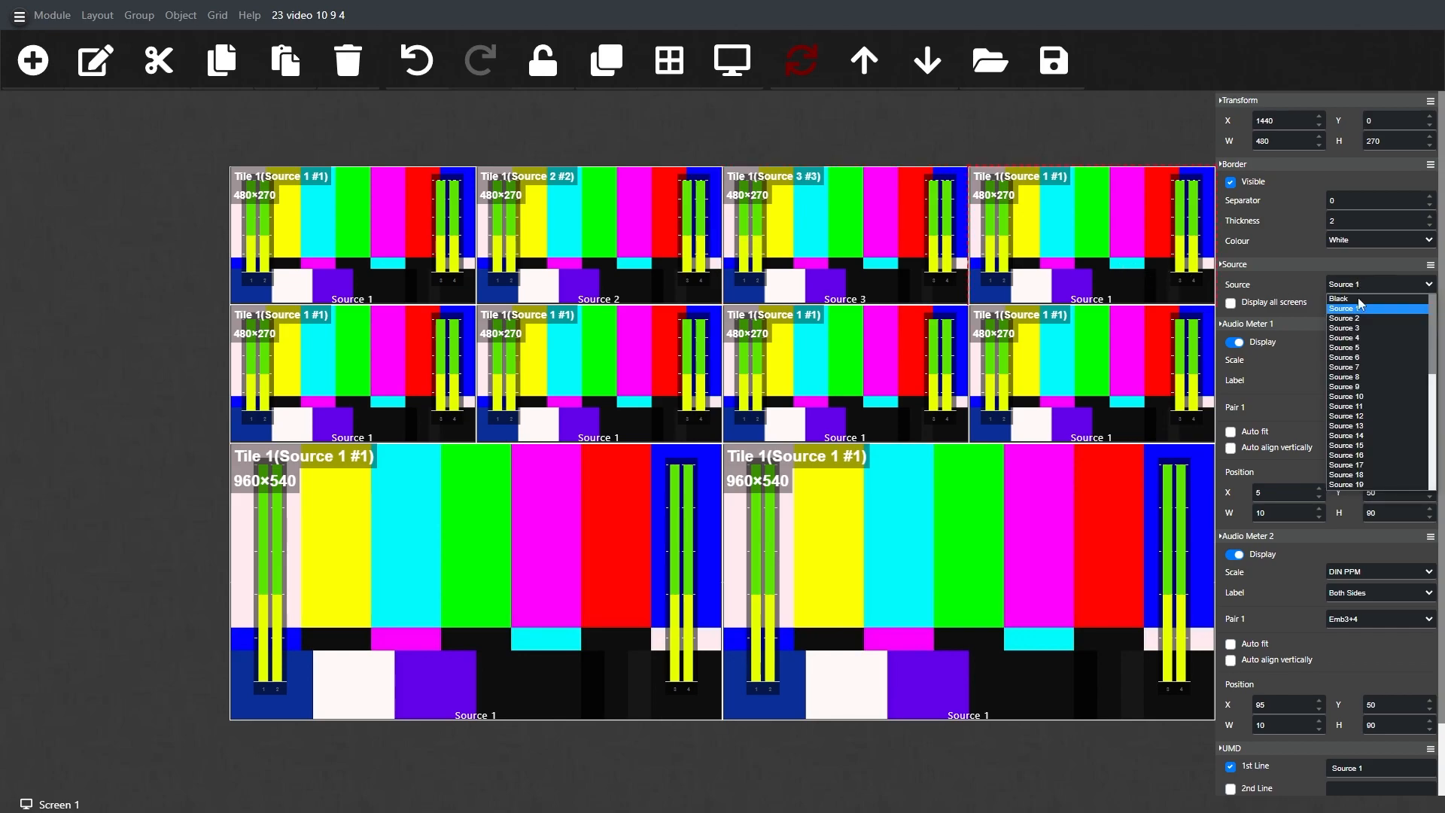
{"action": "left_click", "coordinate": [1362, 340]}
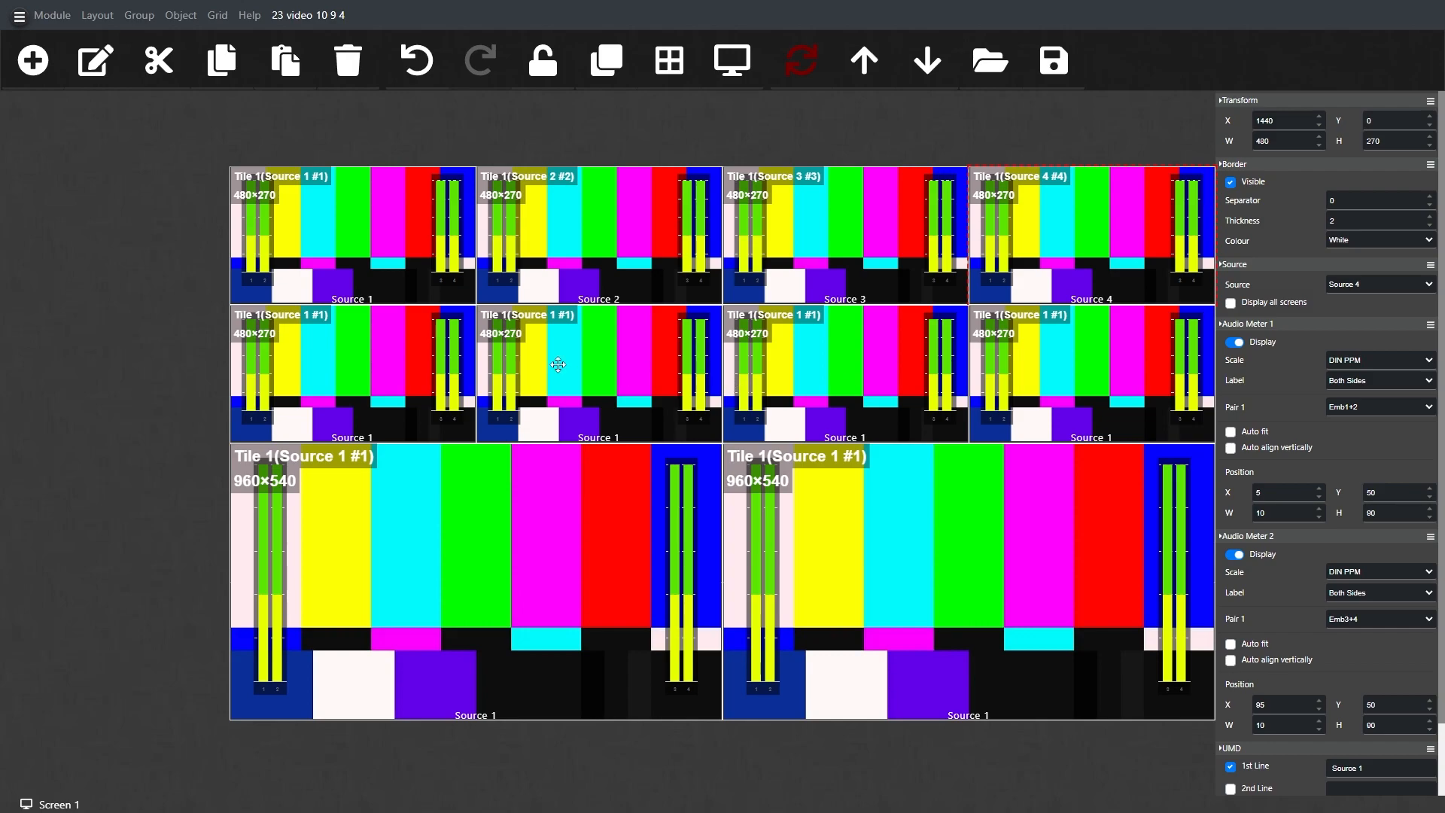
{"action": "left_click", "coordinate": [344, 377]}
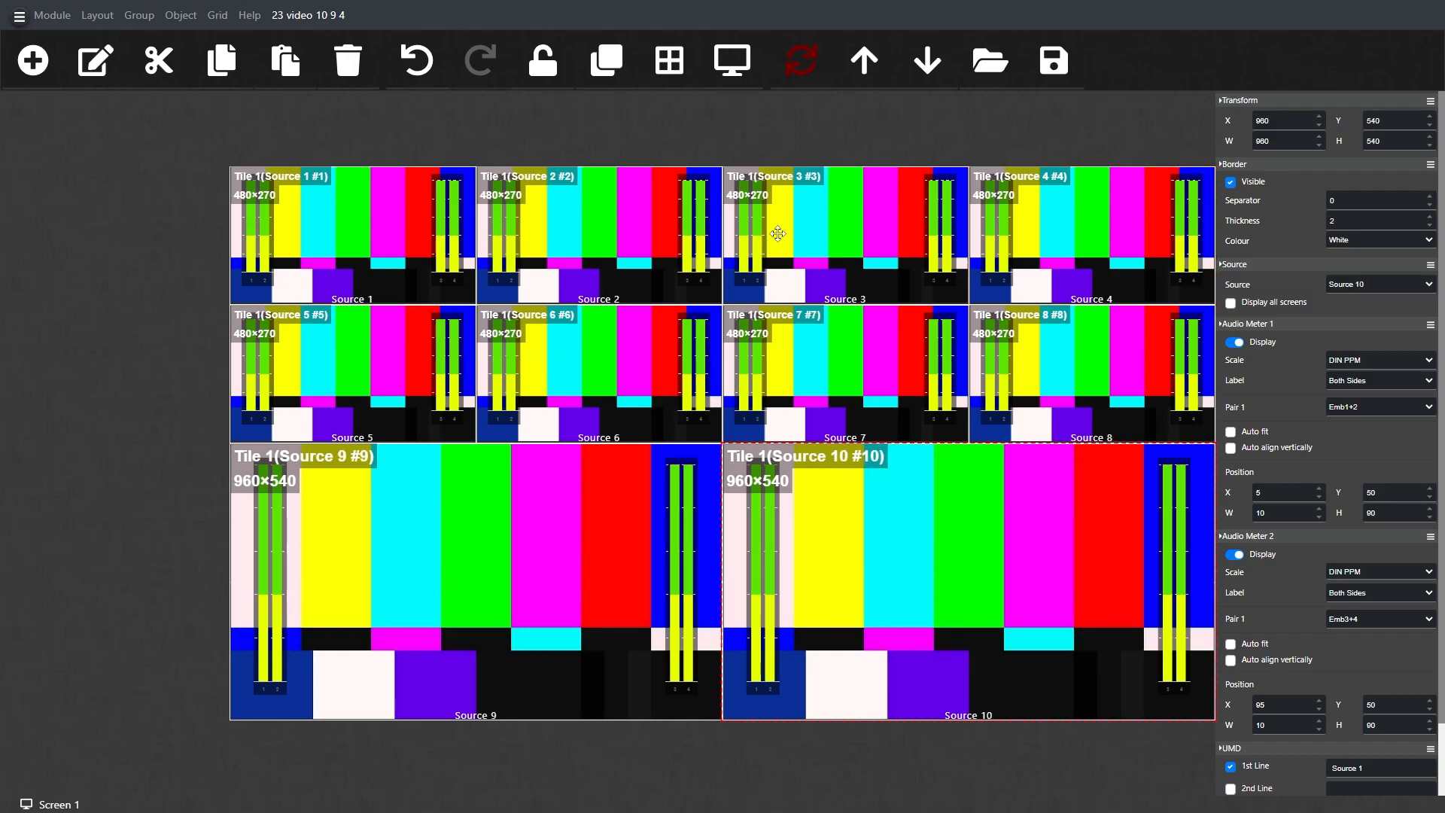
{"action": "left_click", "coordinate": [862, 76]}
Step: Switch to Screen 2 and set its grid to 3 x 3
{"action": "left_click", "coordinate": [27, 804]}
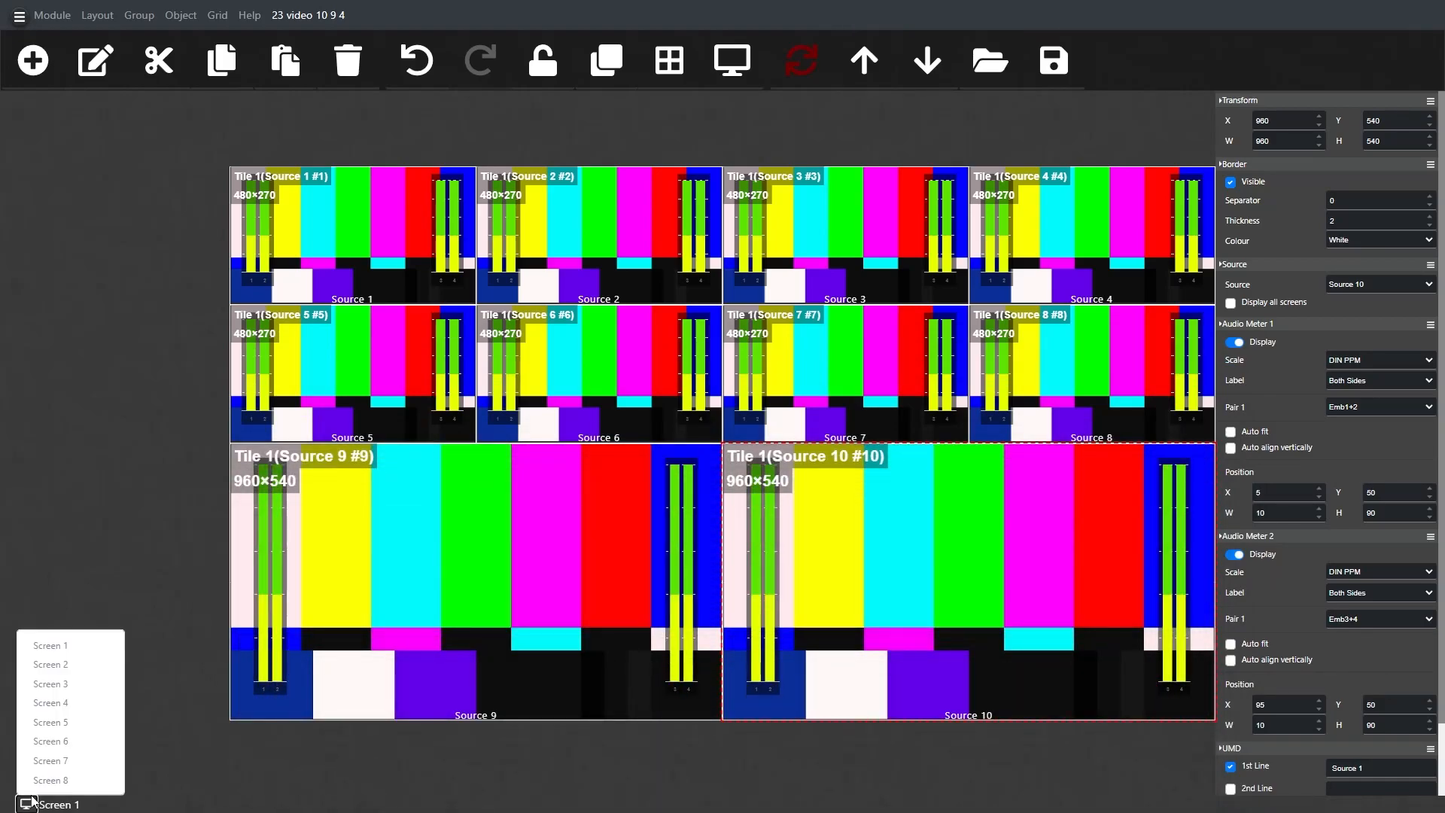
{"action": "left_click", "coordinate": [60, 666]}
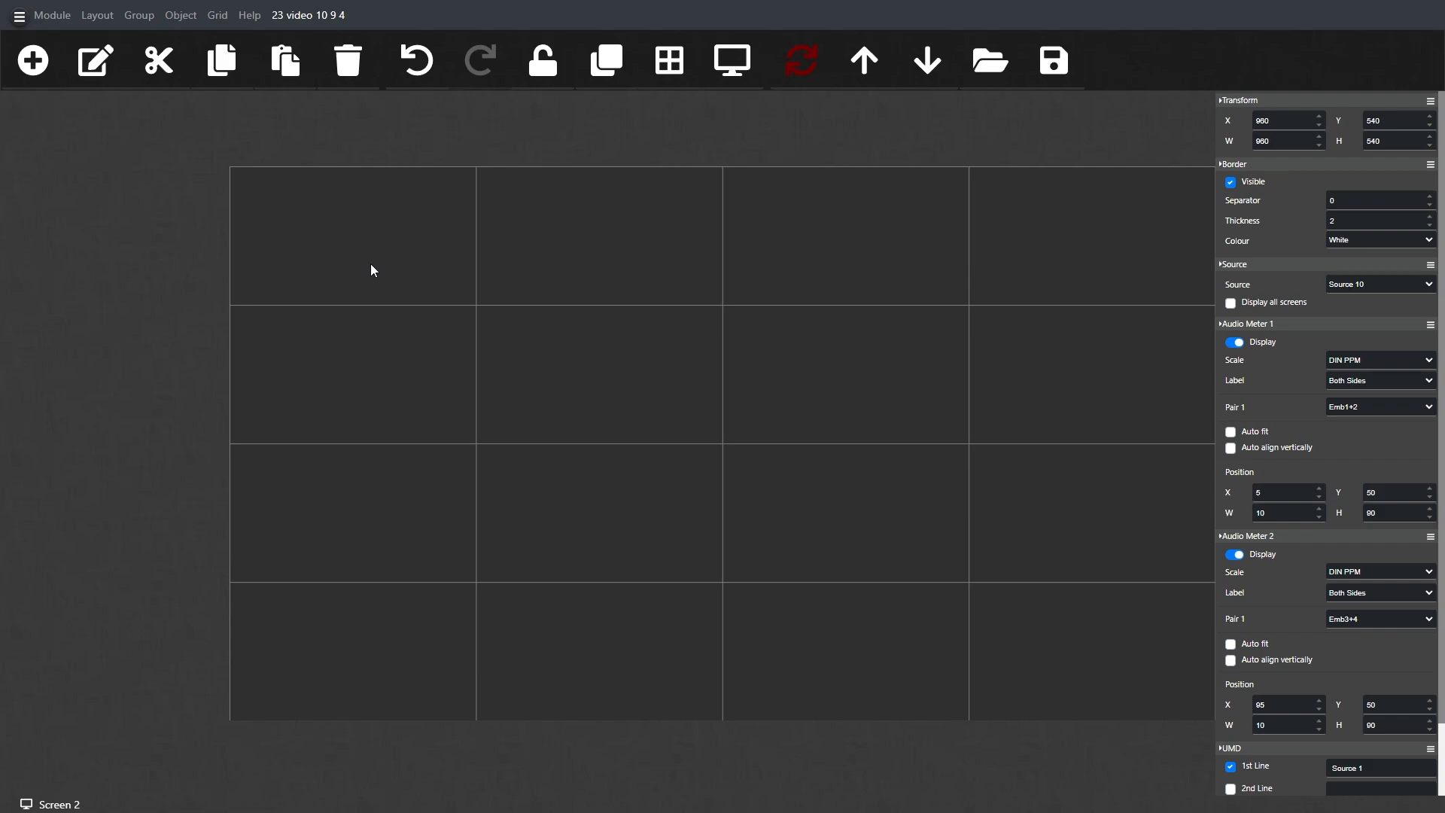
{"action": "left_click", "coordinate": [218, 15]}
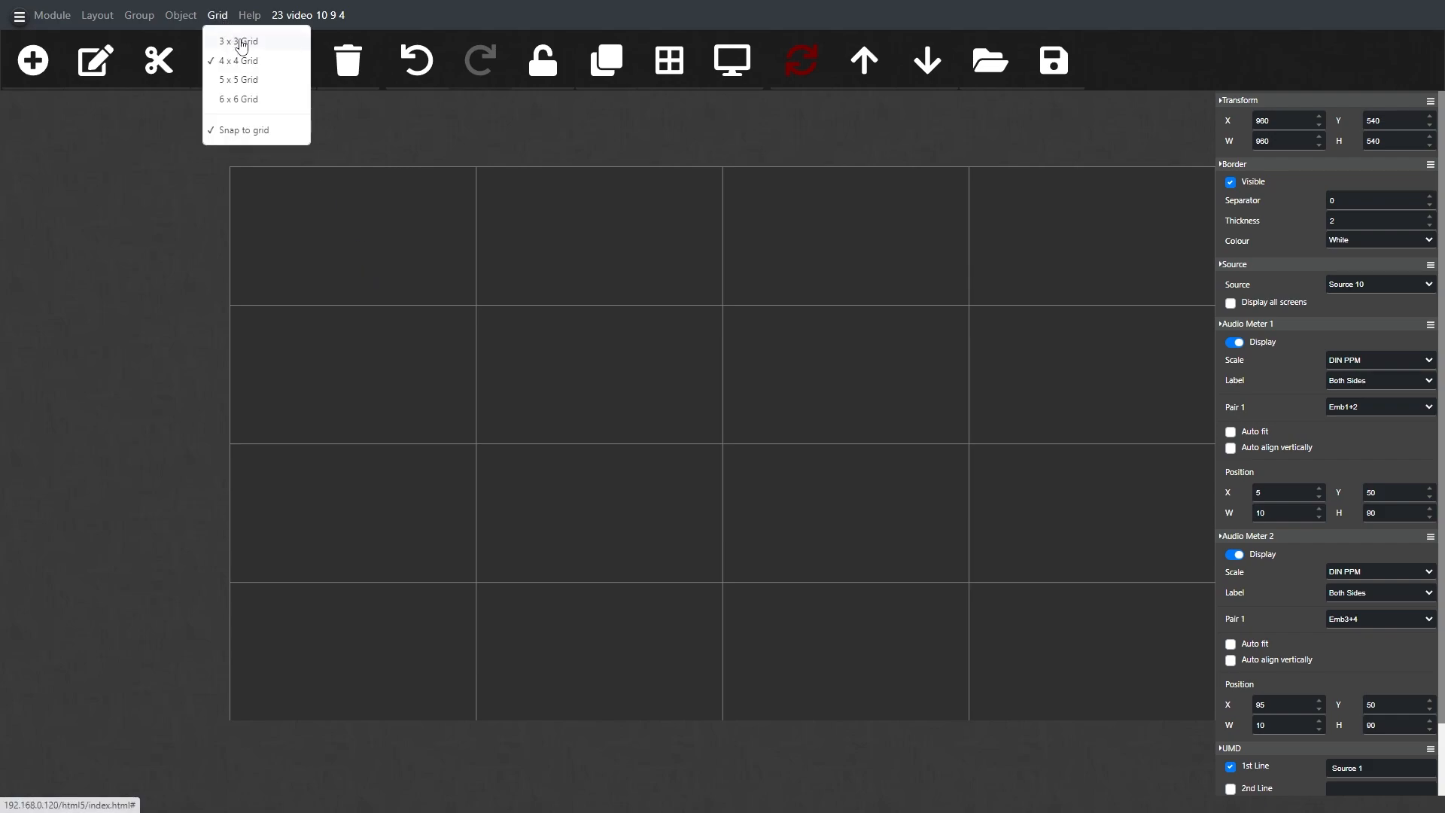
{"action": "left_click", "coordinate": [239, 42]}
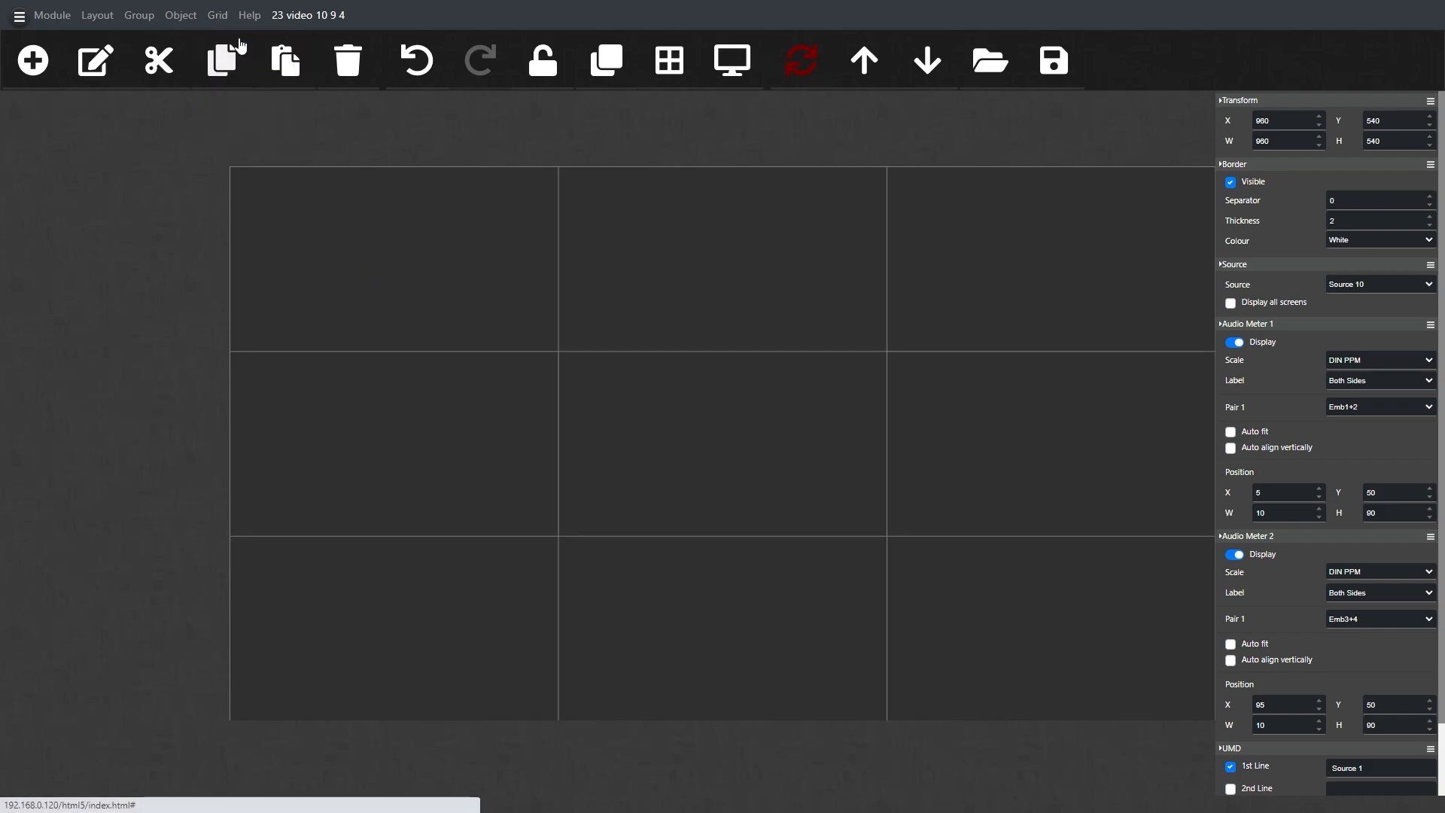
Step: Paste the copied tile as a new object, resize it to 640 by 360 and place it in the first grid cell
{"action": "right_click", "coordinate": [427, 271]}
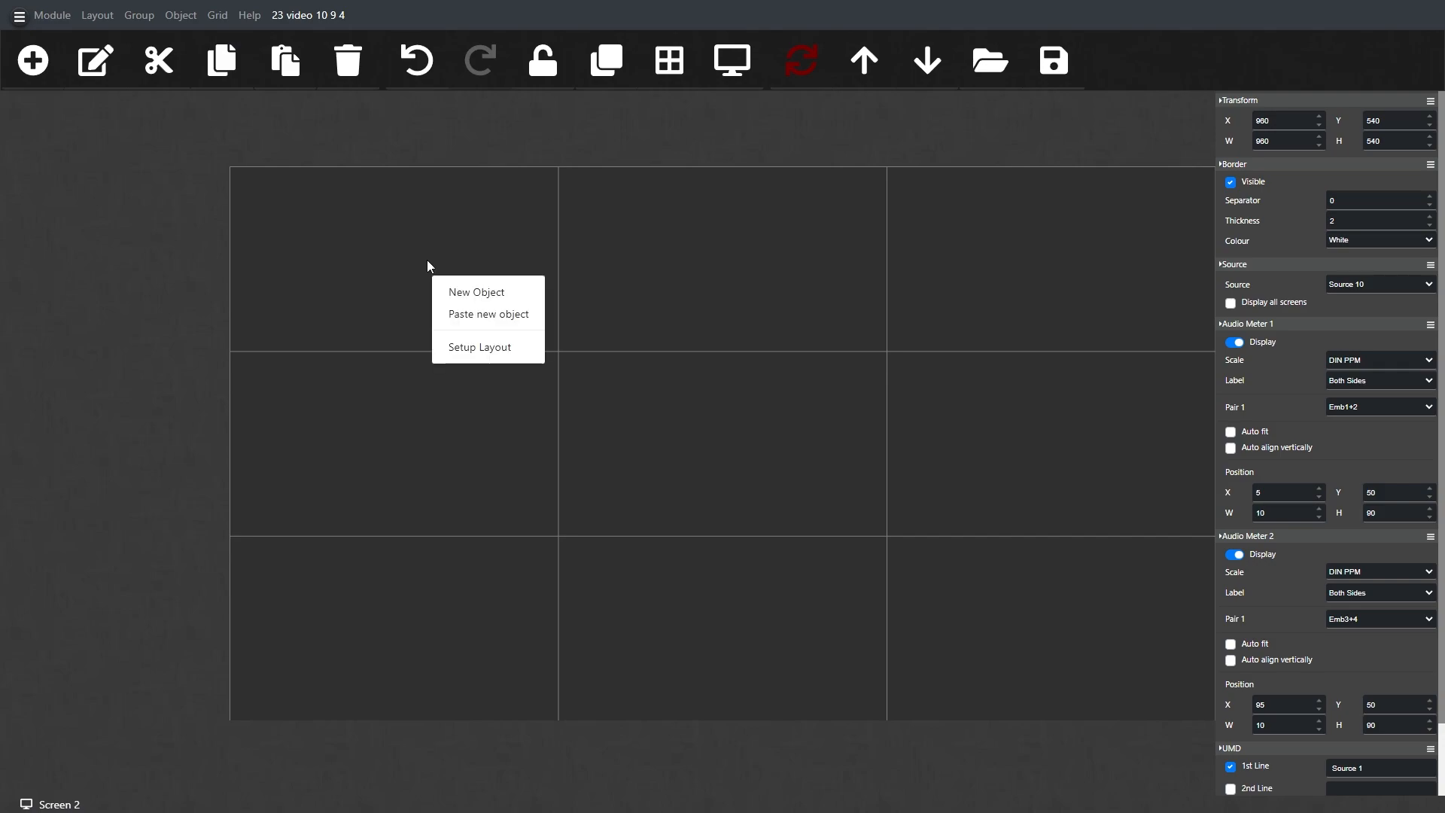
{"action": "left_click", "coordinate": [480, 315]}
{"action": "left_click", "coordinate": [499, 550]}
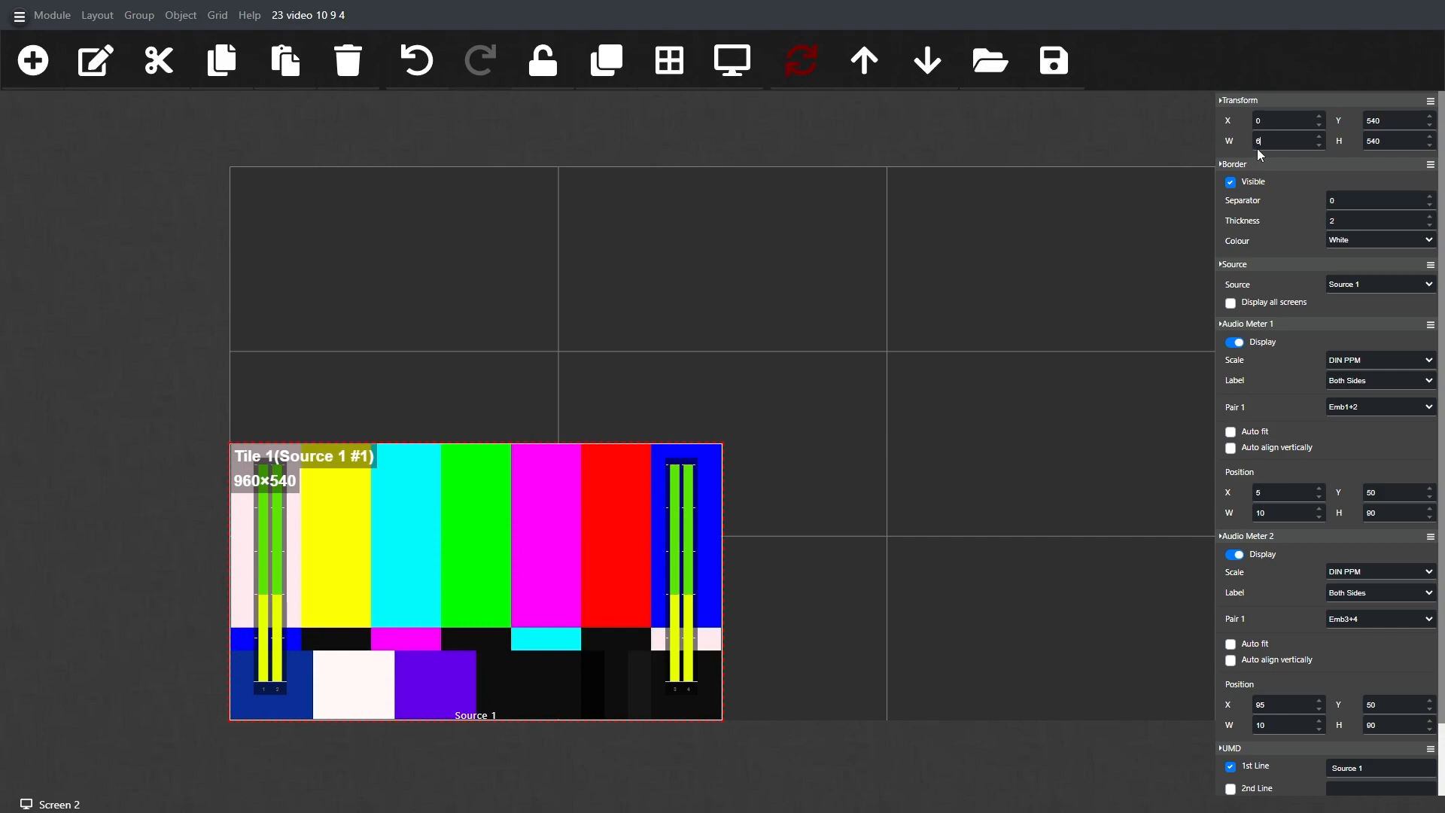
{"action": "type", "text": "0"}
{"action": "left_click", "coordinate": [1397, 141]}
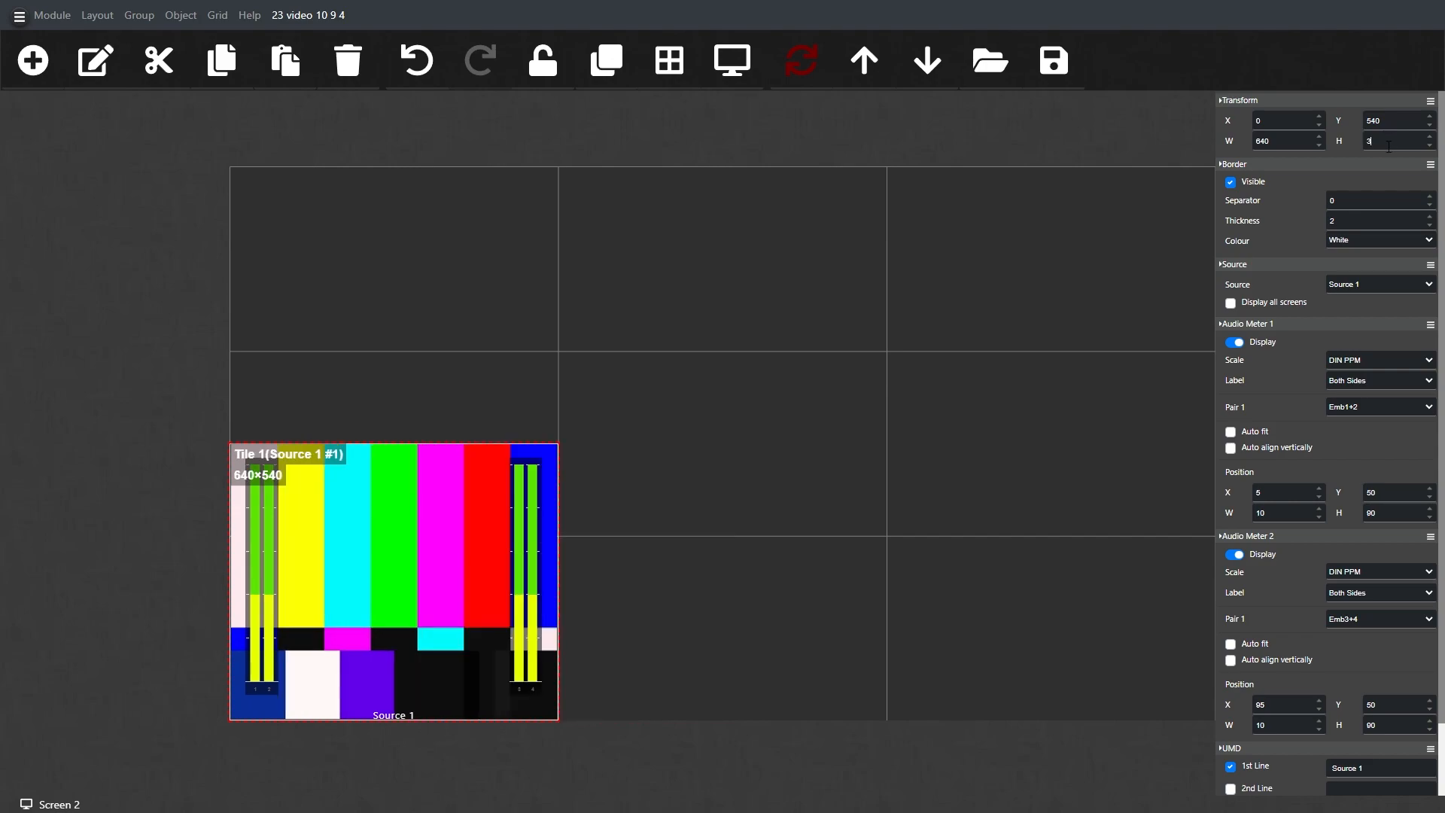
{"action": "key", "text": "Return"}
{"action": "left_click_drag", "start_coordinate": [477, 466], "coordinate": [486, 265]}
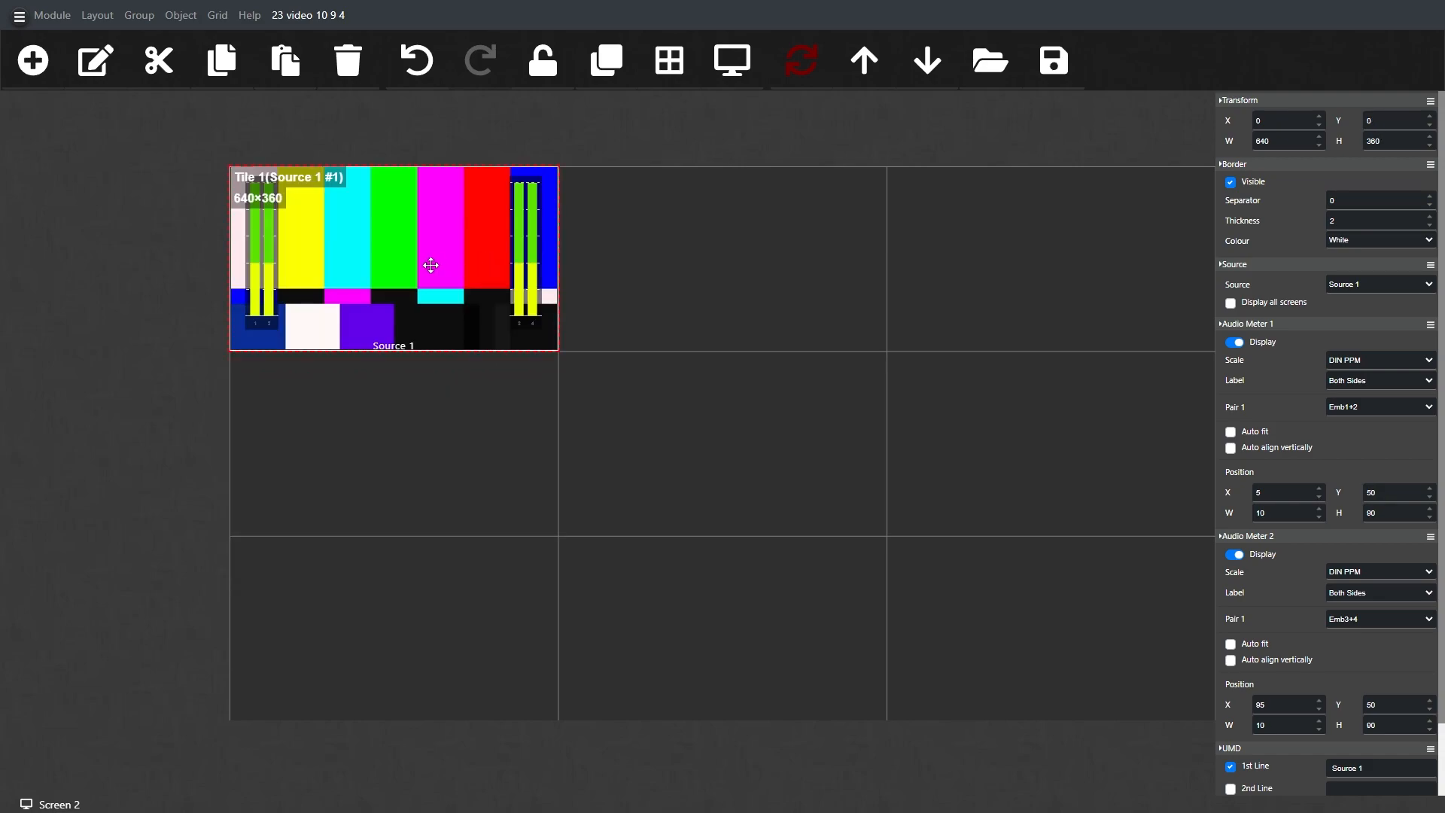
Step: Copy the 640 by 360 tile and paste it as new objects until all nine Screen 2 cells are filled
{"action": "right_click", "coordinate": [423, 251]}
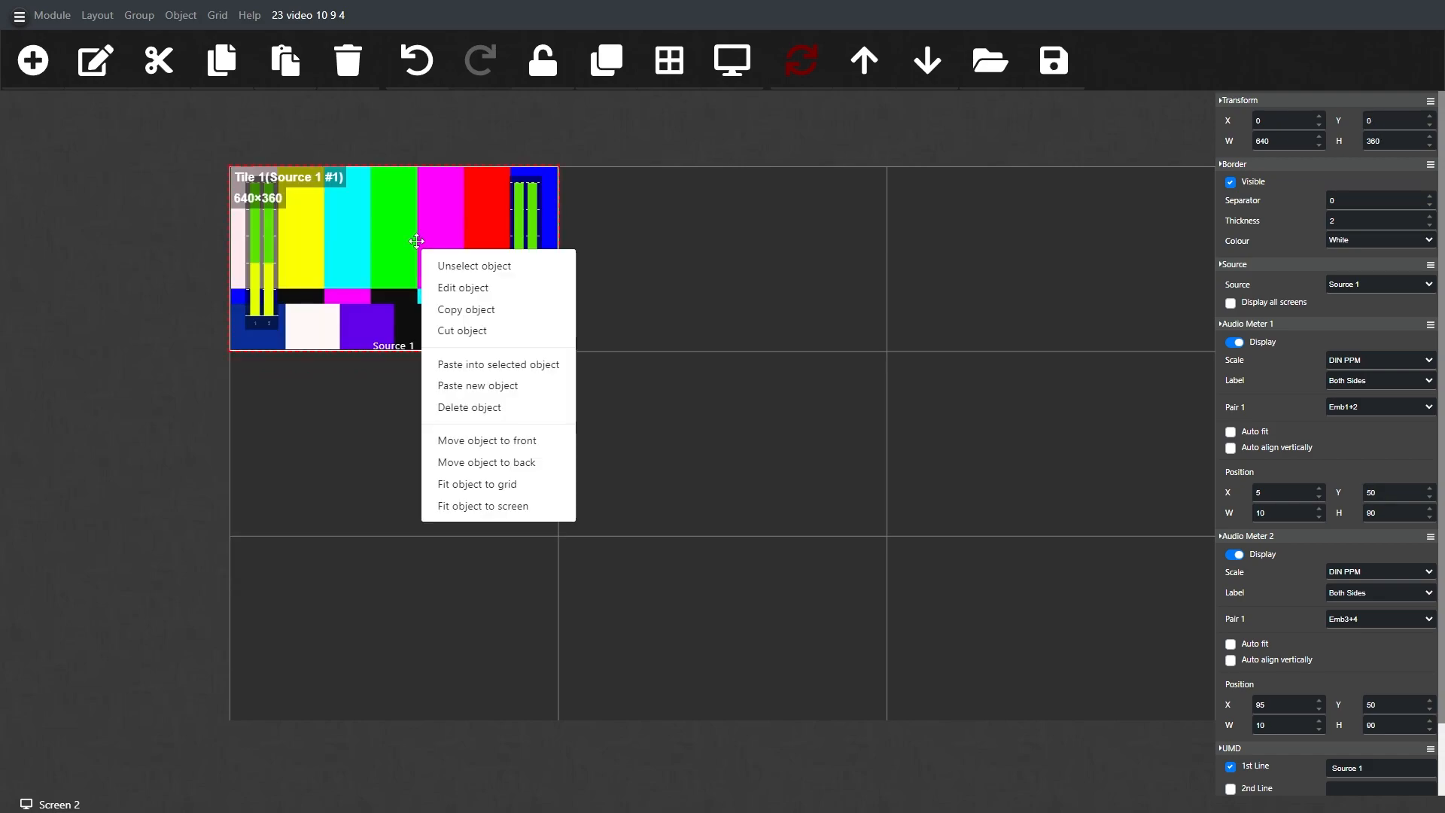
{"action": "left_click", "coordinate": [473, 310]}
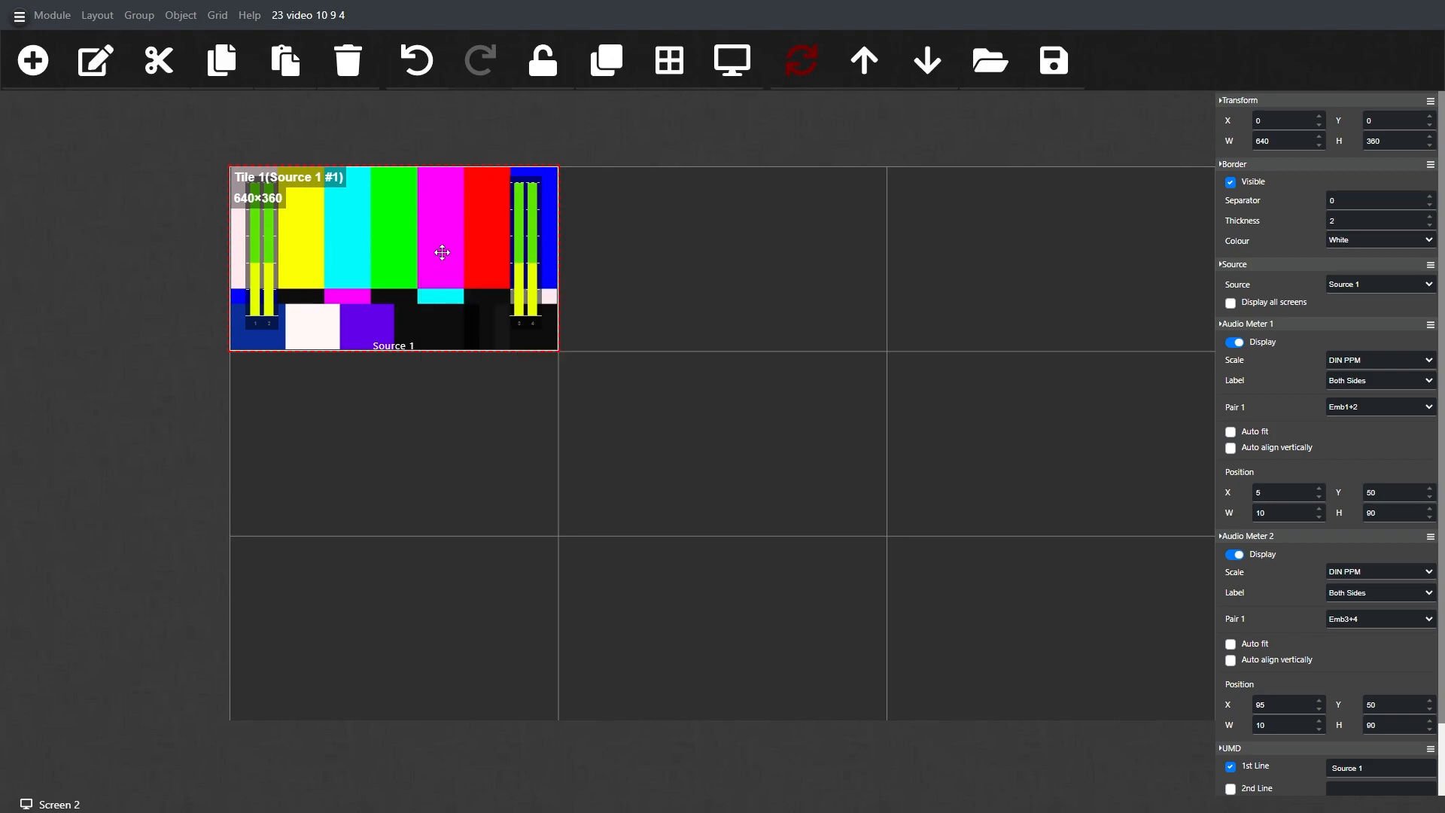
{"action": "right_click", "coordinate": [449, 261]}
{"action": "left_click", "coordinate": [505, 398]}
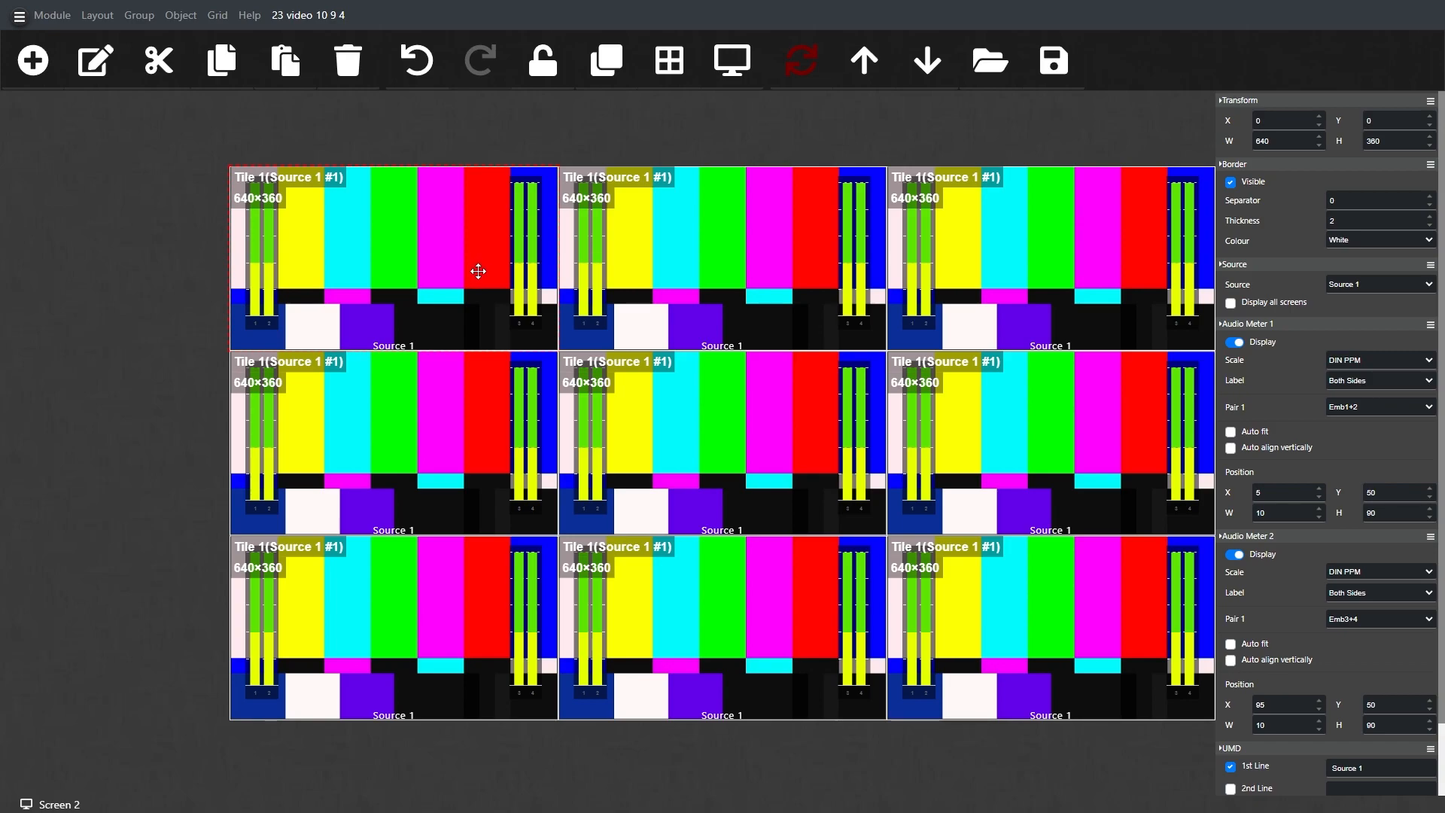
Step: Assign Source 11 through Source 19 in order to the nine tiles on Screen 2
{"action": "left_click", "coordinate": [1349, 286]}
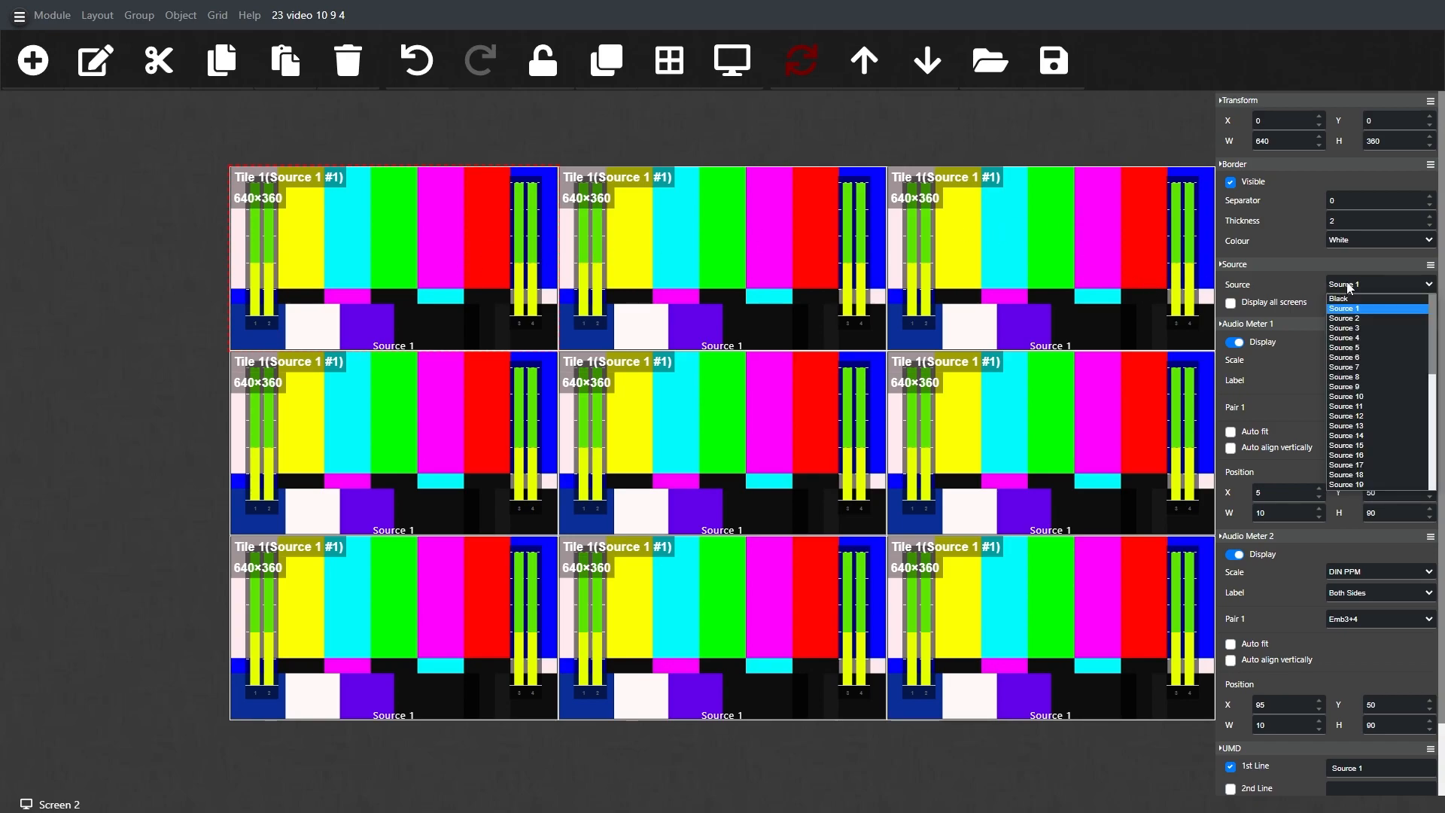
{"action": "left_click", "coordinate": [1347, 405]}
{"action": "left_click", "coordinate": [807, 261]}
{"action": "left_click", "coordinate": [1364, 283]}
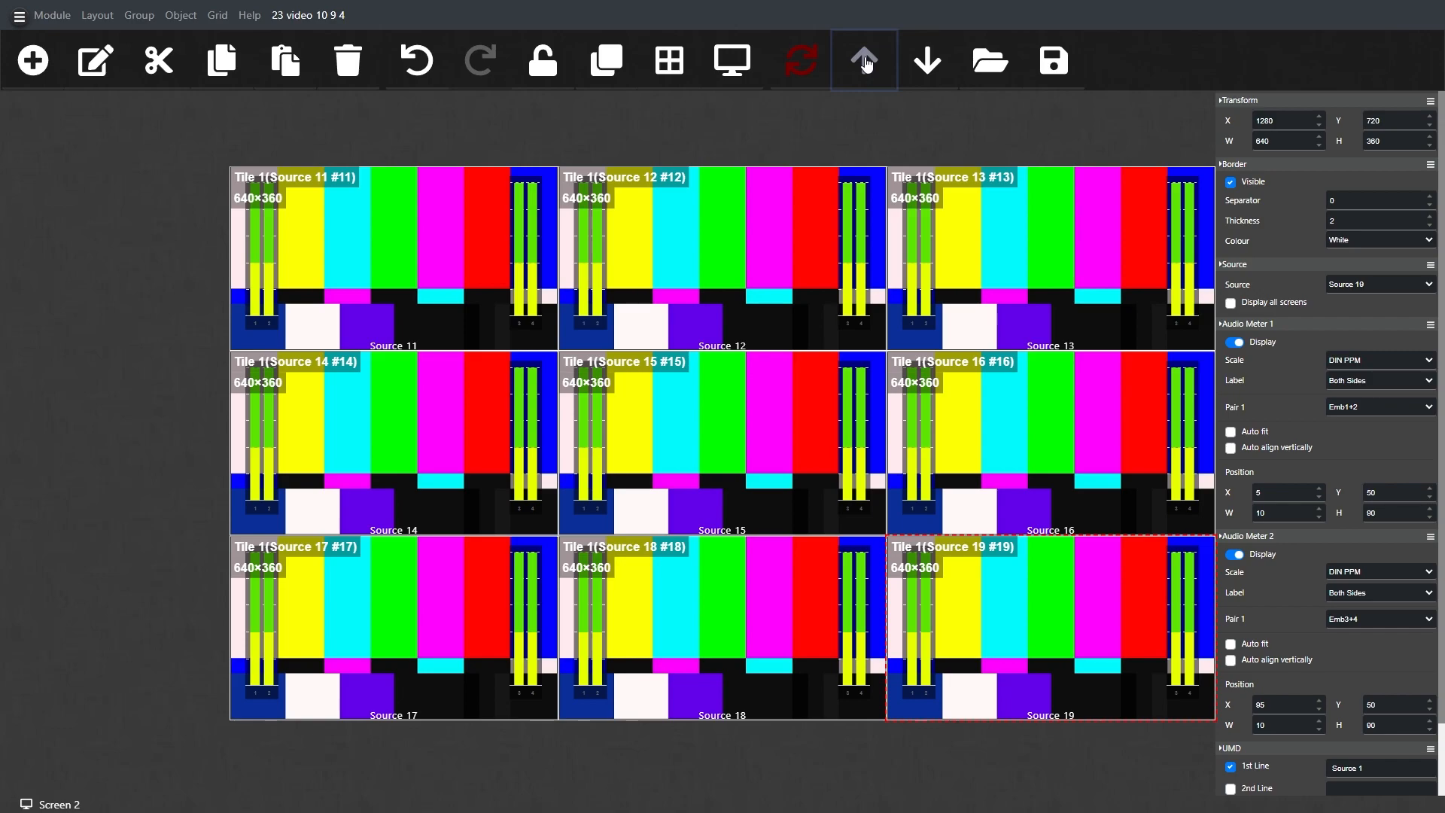
Step: Switch to Screen 3 and set its grid to 4 x 4
{"action": "left_click", "coordinate": [25, 795]}
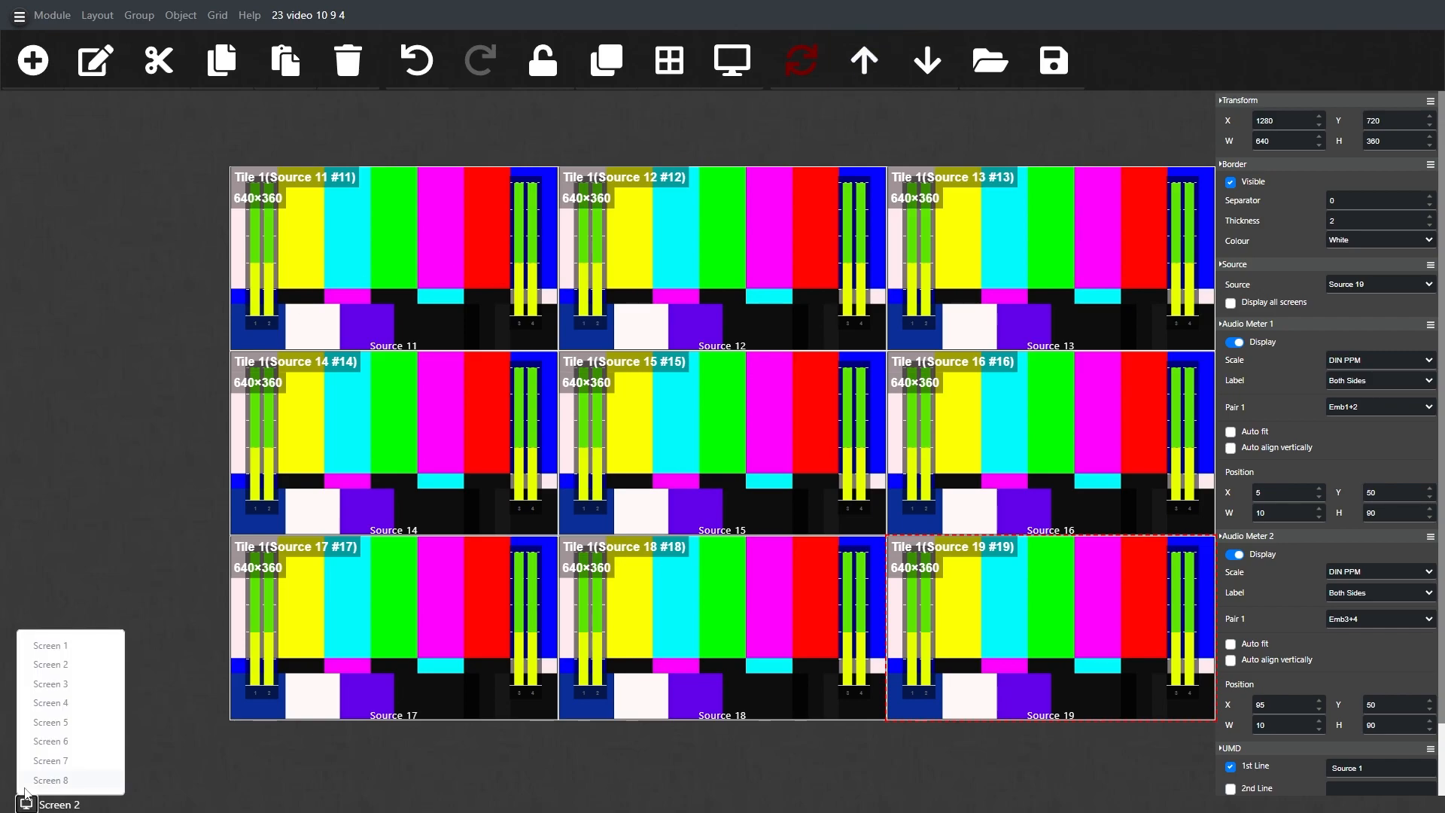
{"action": "left_click", "coordinate": [73, 682]}
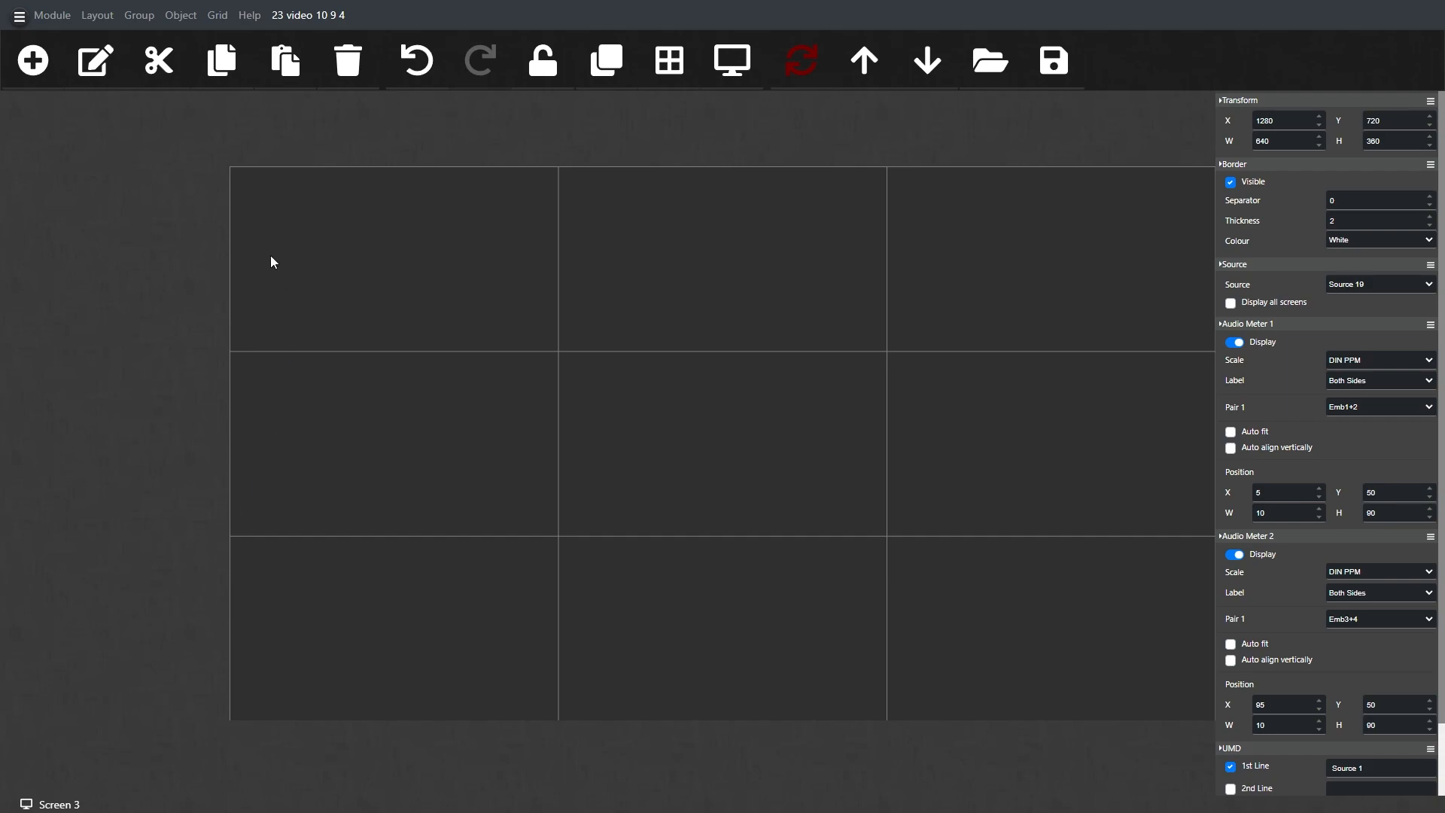
{"action": "left_click", "coordinate": [217, 16]}
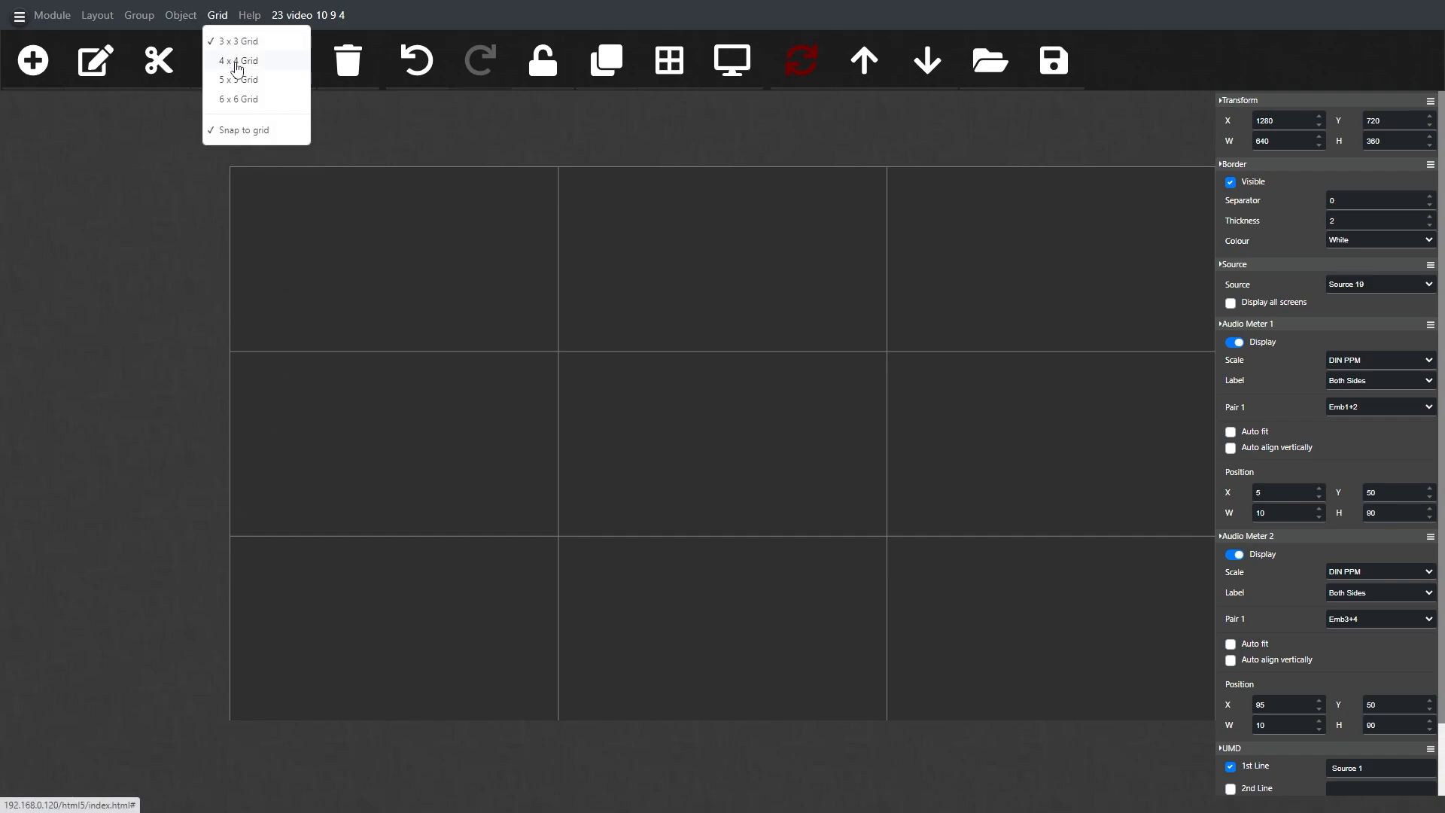
{"action": "left_click", "coordinate": [241, 65]}
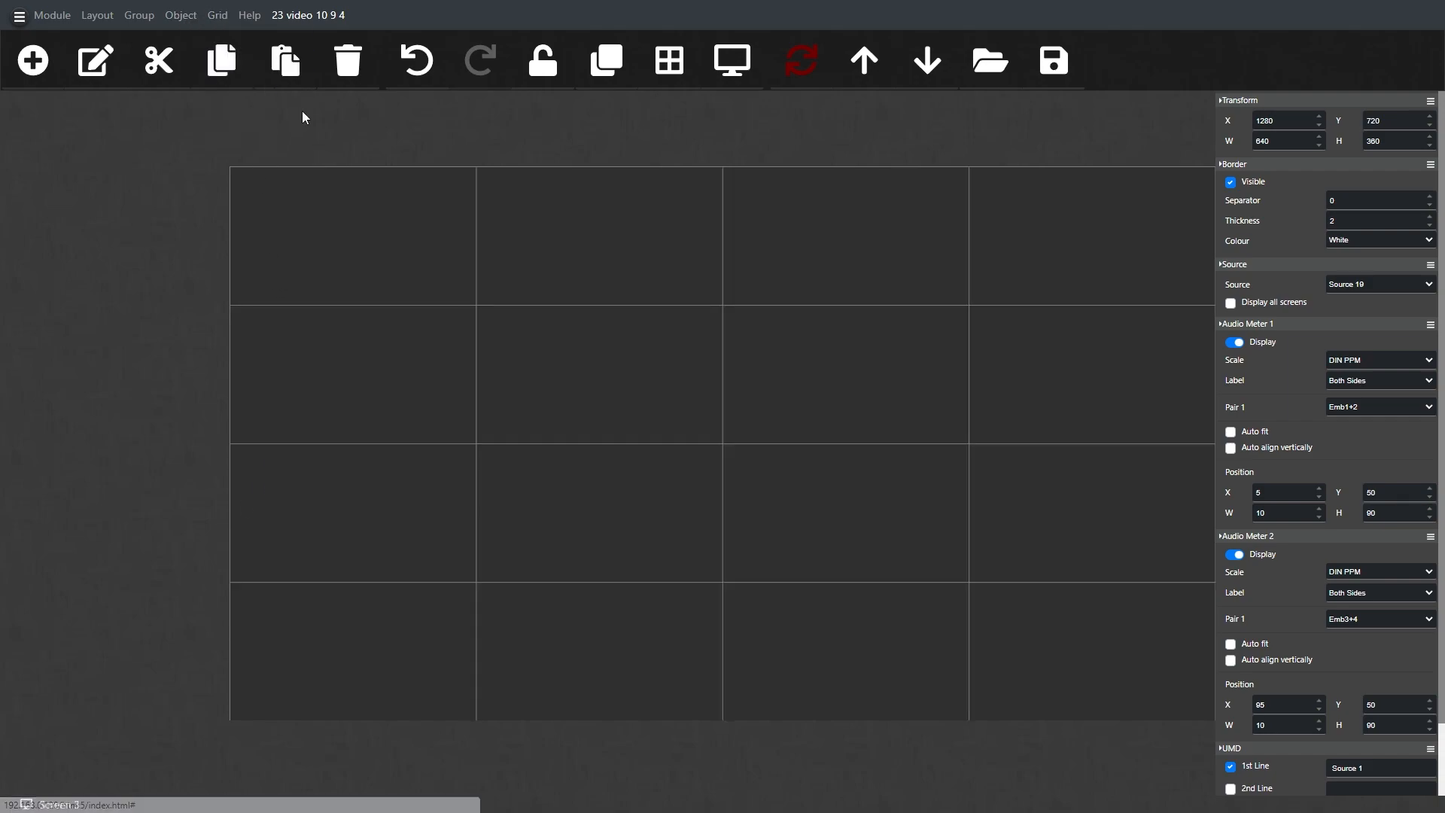
Step: Paste the copied tile as a new object on Screen 3 and resize it to 960 by 540
{"action": "right_click", "coordinate": [351, 215]}
{"action": "left_click", "coordinate": [394, 260]}
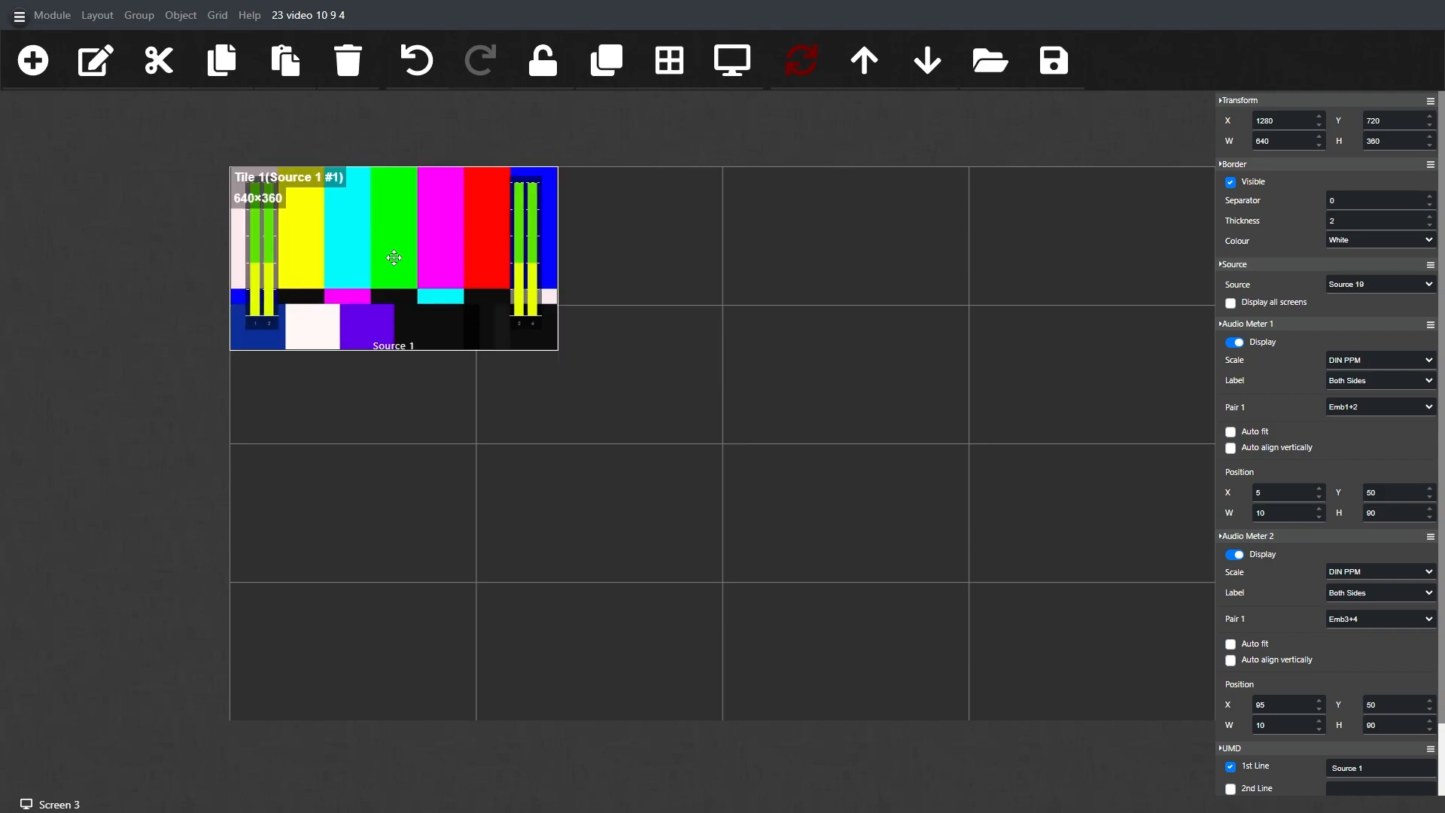
{"action": "left_click", "coordinate": [502, 277]}
{"action": "left_click", "coordinate": [1371, 142]}
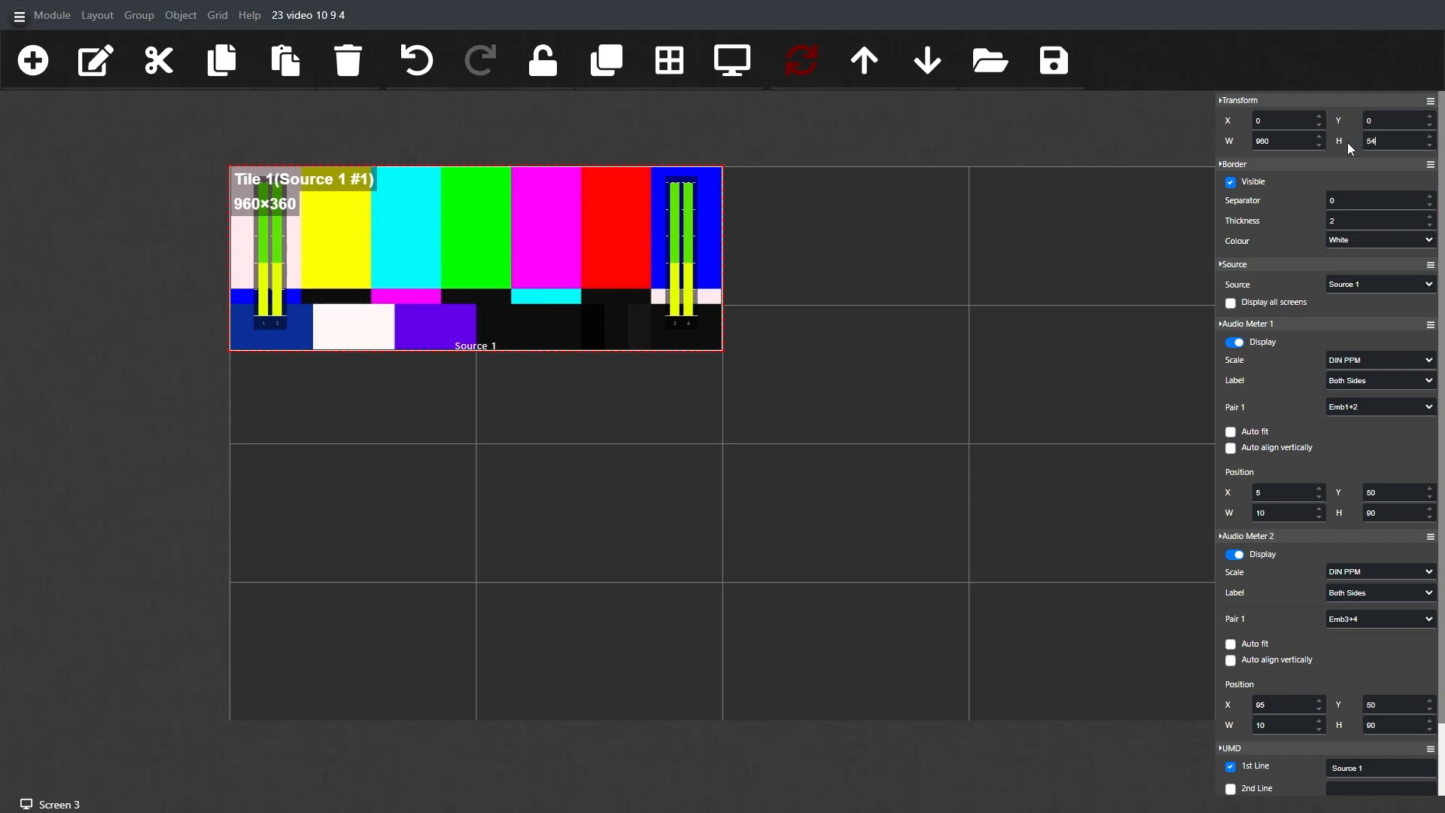
{"action": "key", "text": "Return"}
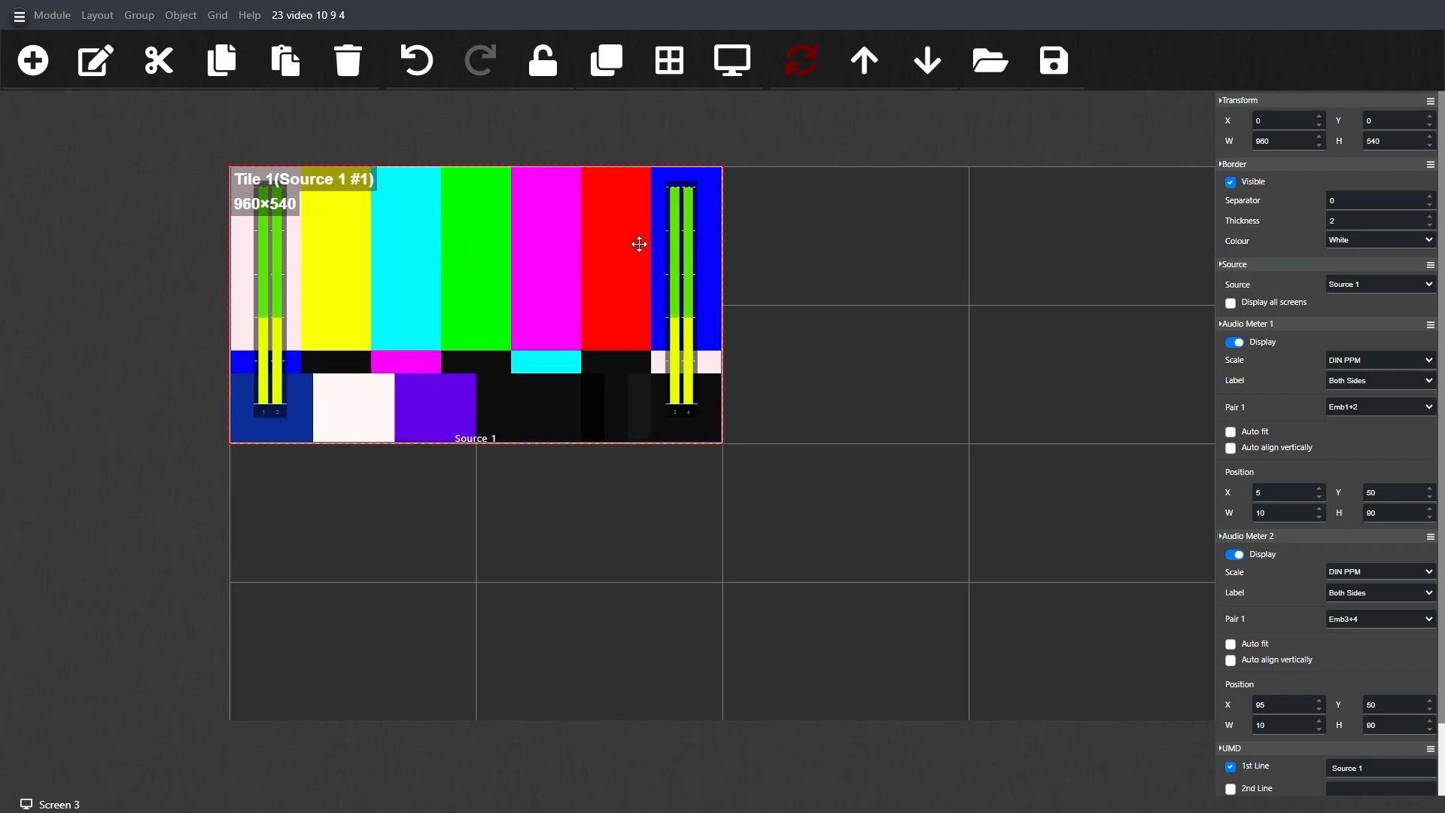
Step: Copy the 960 by 540 tile and paste it as new objects until four tiles fill Screen 3
{"action": "right_click", "coordinate": [542, 244]}
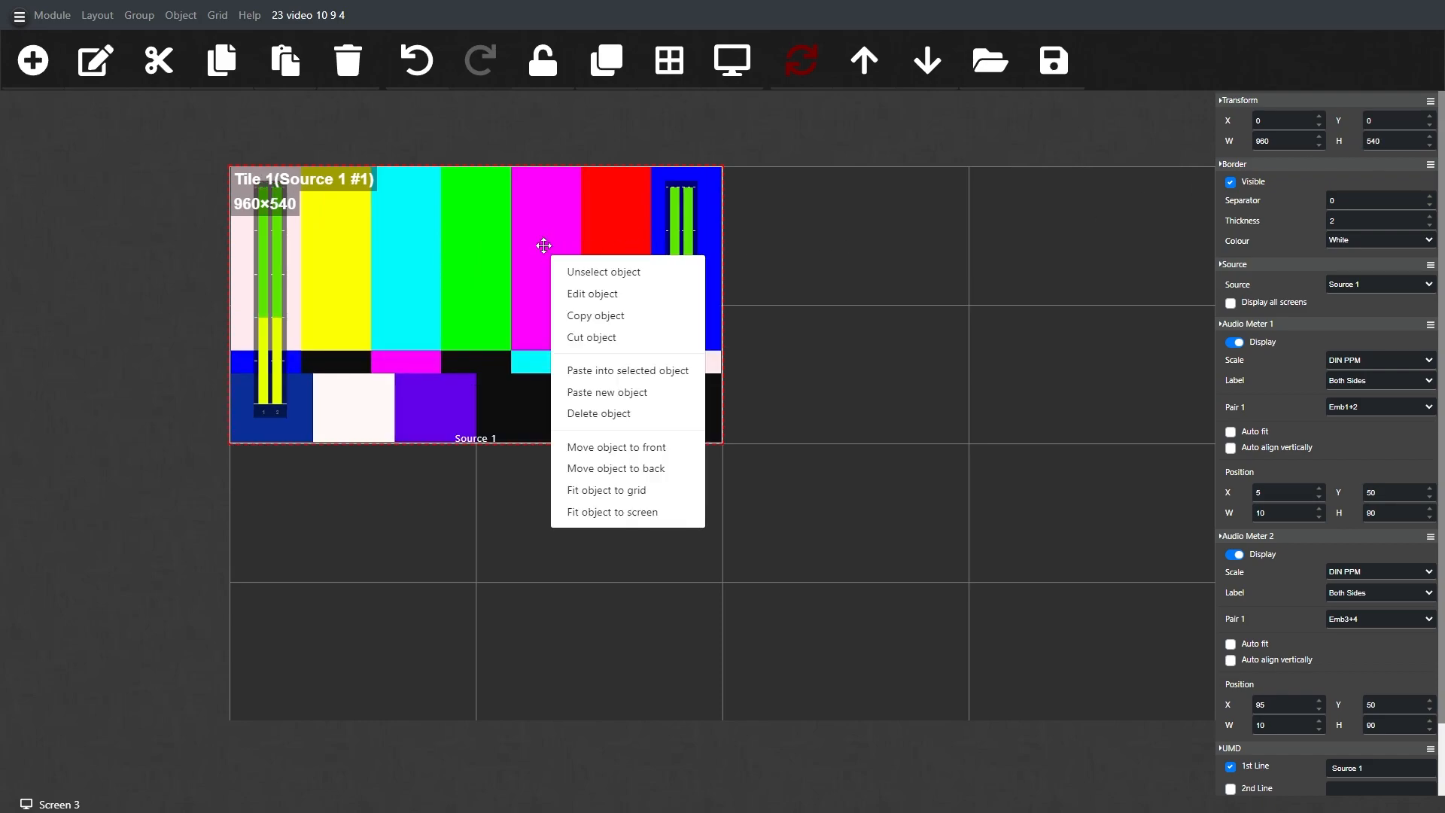
{"action": "left_click", "coordinate": [591, 316]}
{"action": "right_click", "coordinate": [503, 261]}
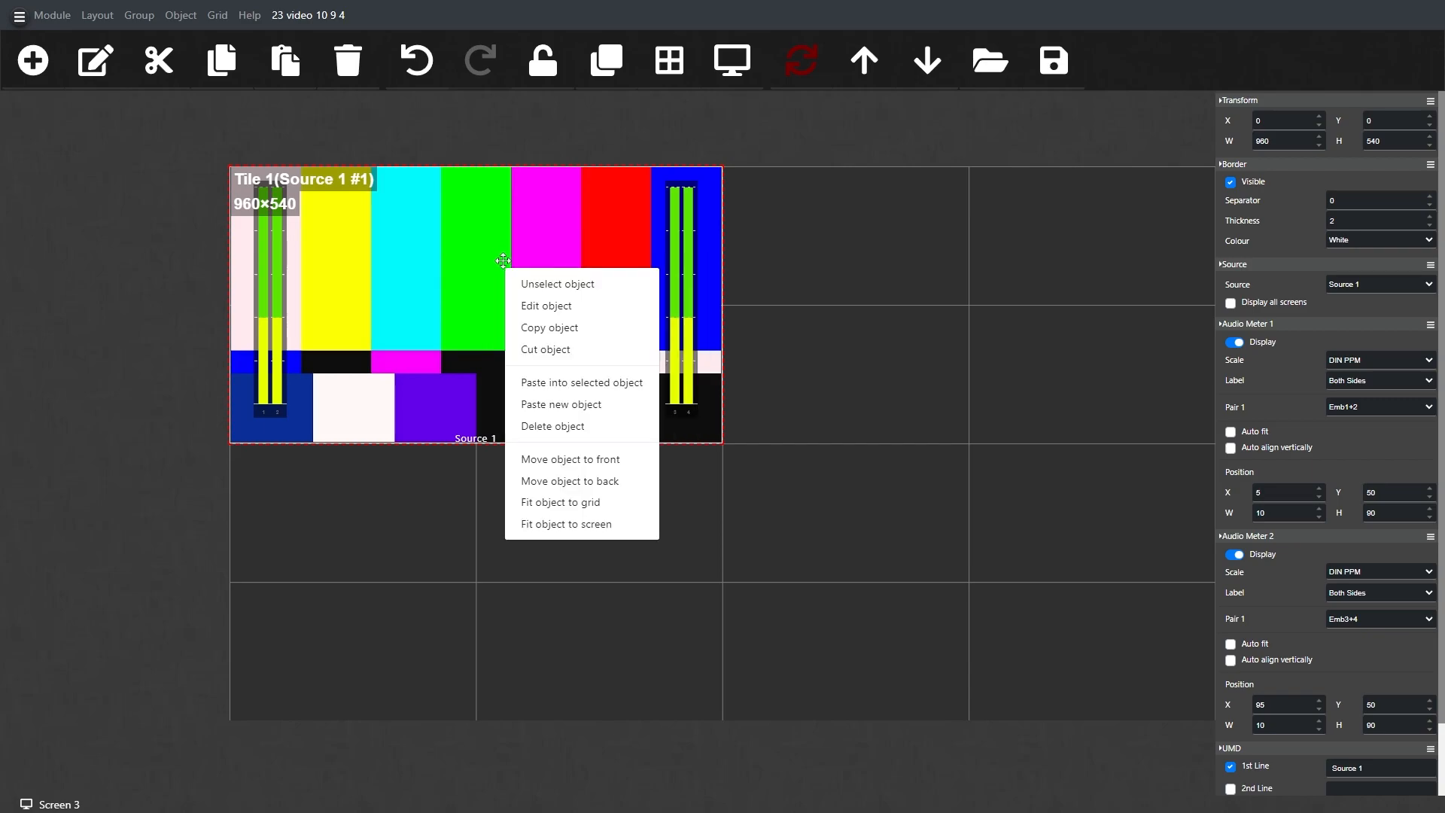
{"action": "left_click", "coordinate": [570, 407]}
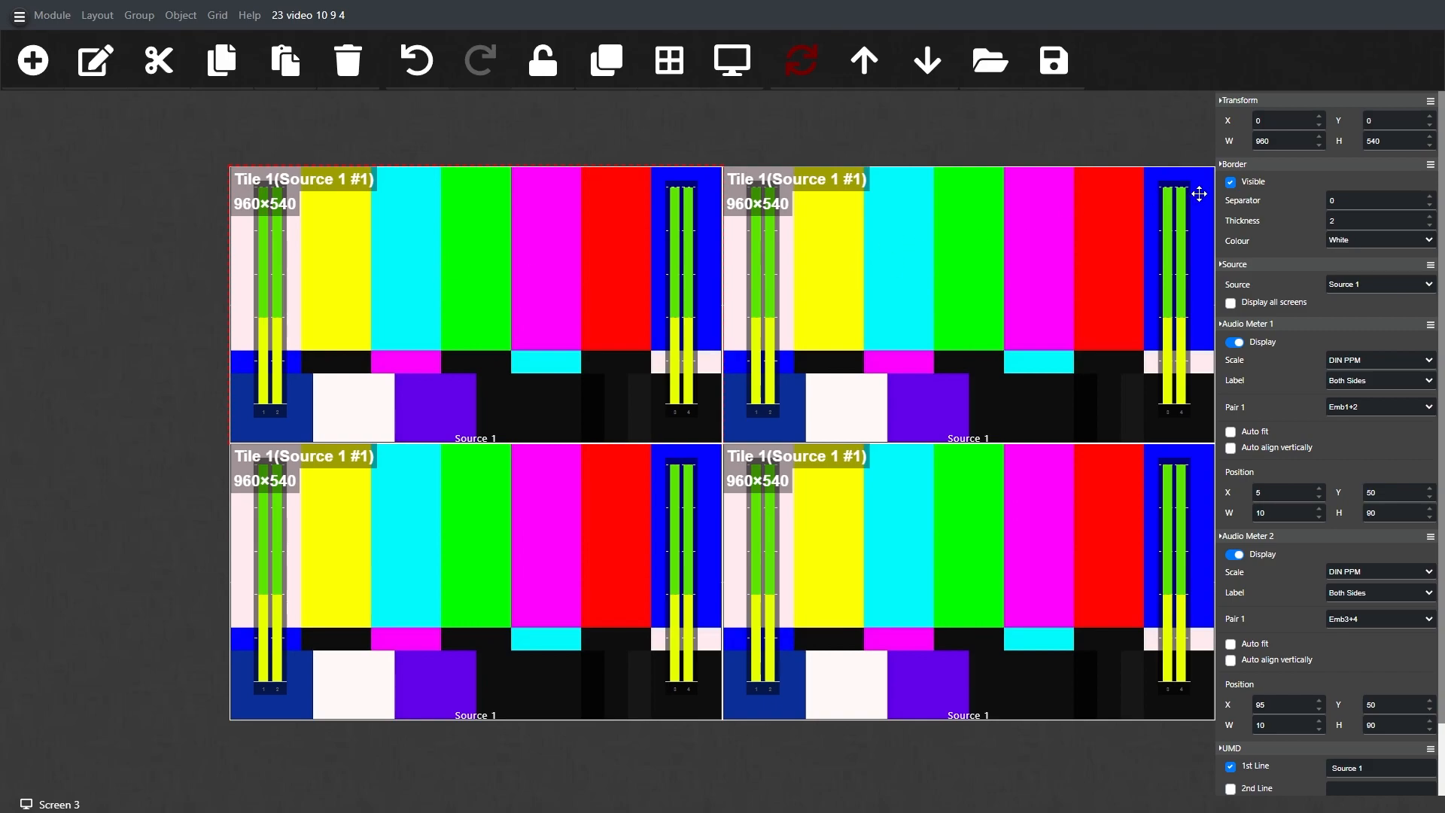
Step: Assign Source 20 through Source 23 in order to the four tiles on Screen 3
{"action": "left_click", "coordinate": [1406, 284]}
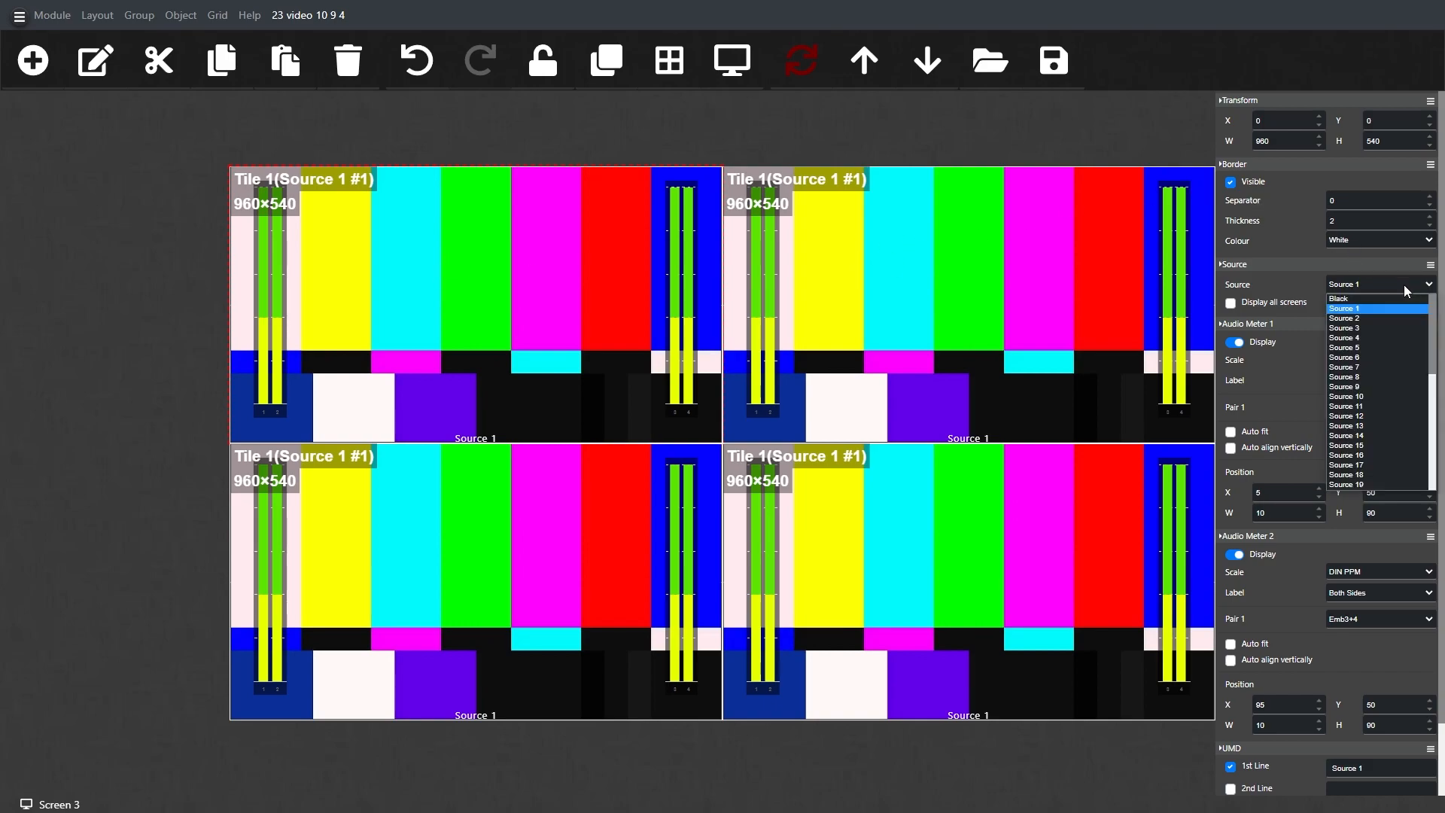
{"action": "scroll", "coordinate": [1385, 369], "scroll_direction": "down", "scroll_amount": 5}
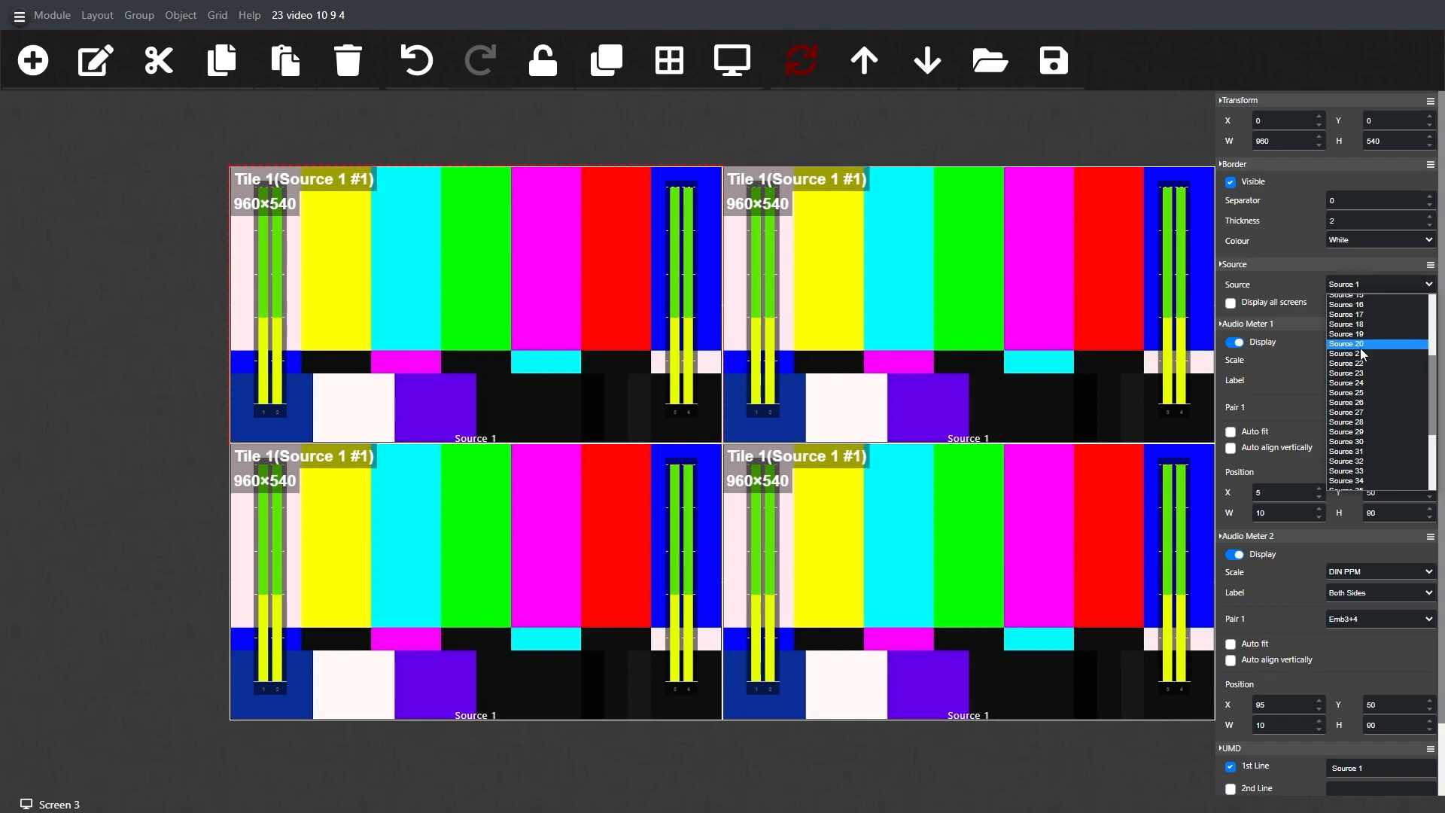
{"action": "left_click", "coordinate": [1370, 344]}
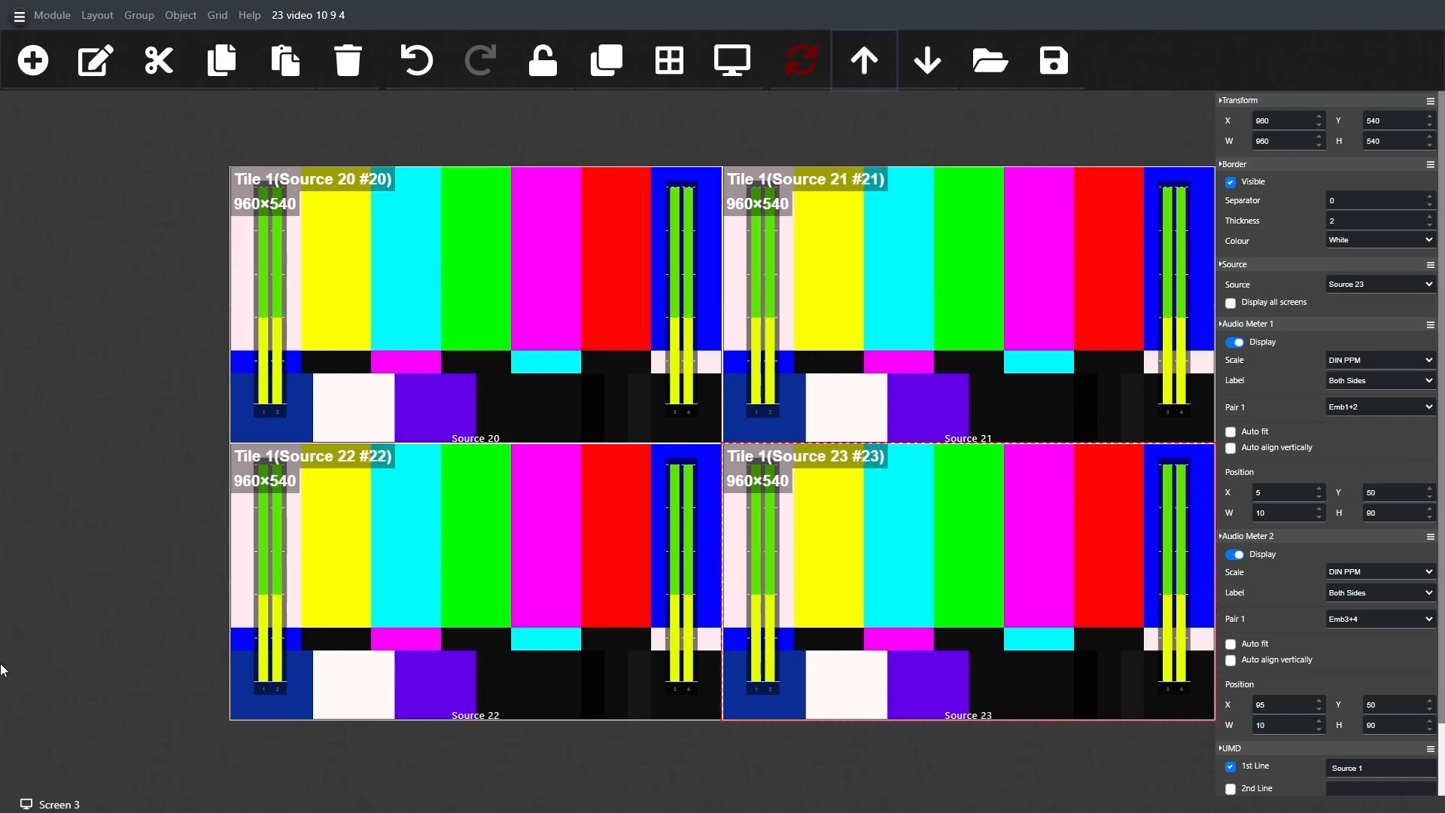
Step: Switch to Screen 1 and open the alarm settings in the source properties of the Source 1 tile
{"action": "left_click", "coordinate": [28, 806]}
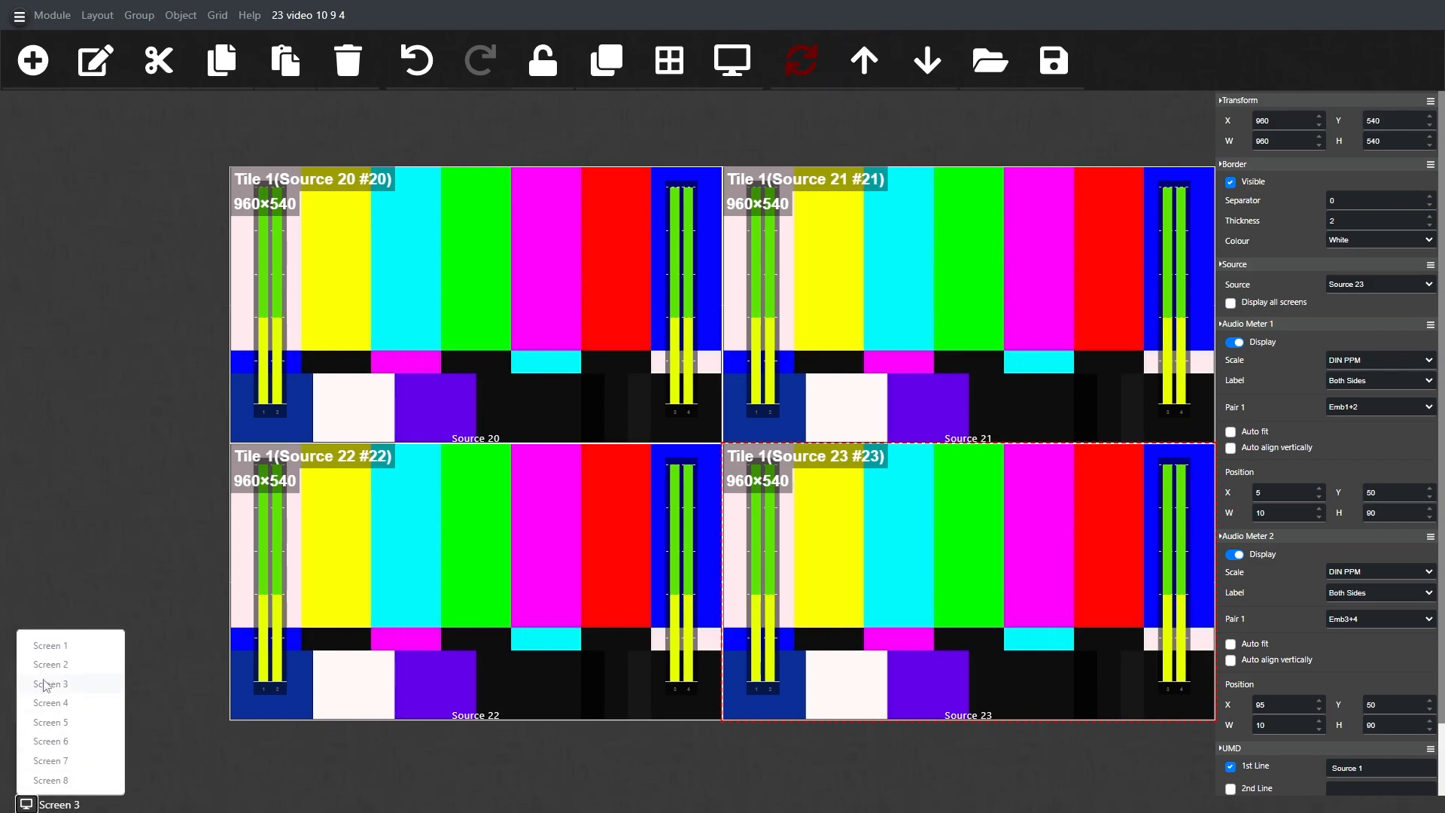
{"action": "left_click", "coordinate": [49, 646]}
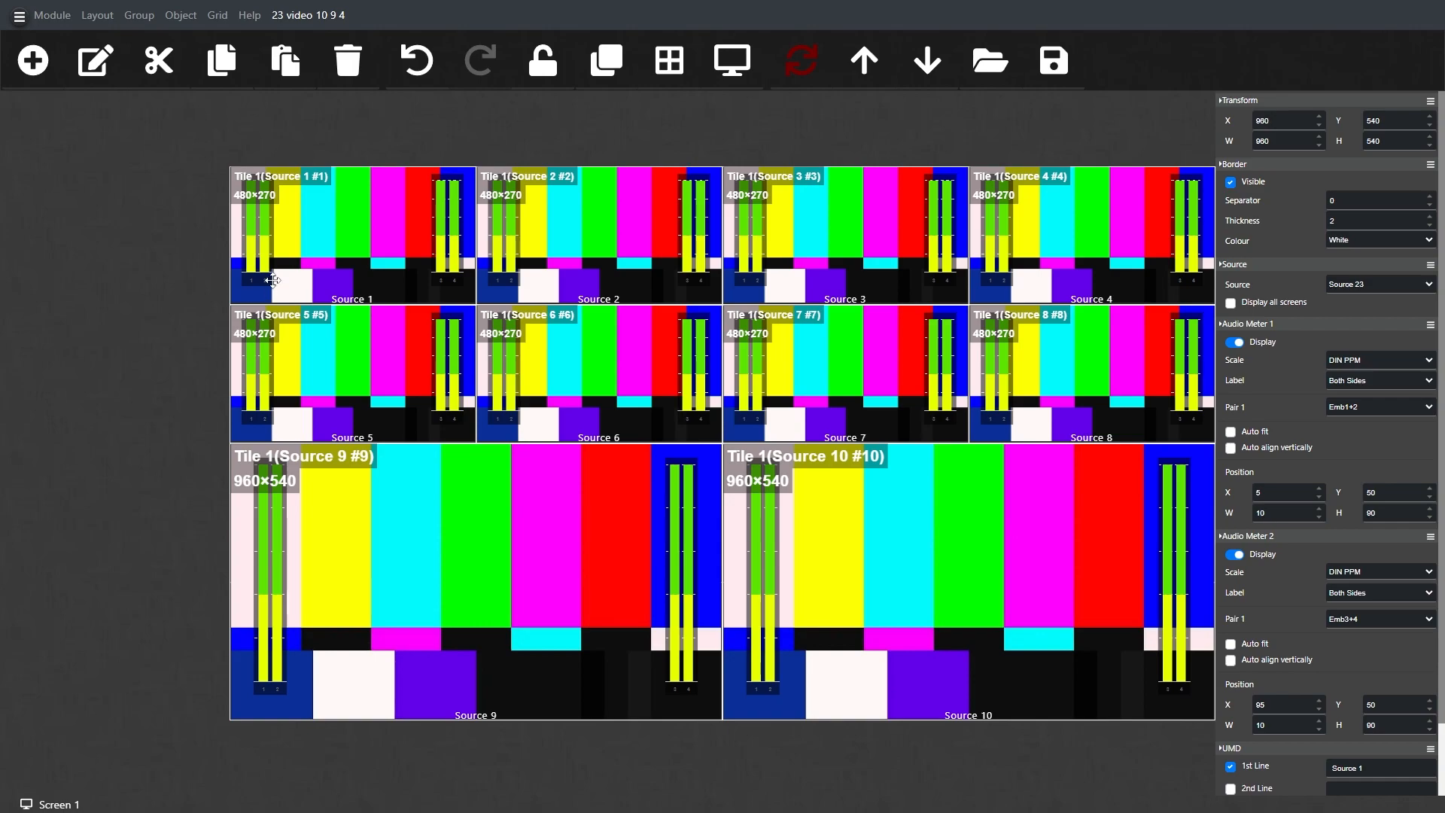
{"action": "left_click", "coordinate": [303, 246]}
{"action": "left_click", "coordinate": [60, 17]}
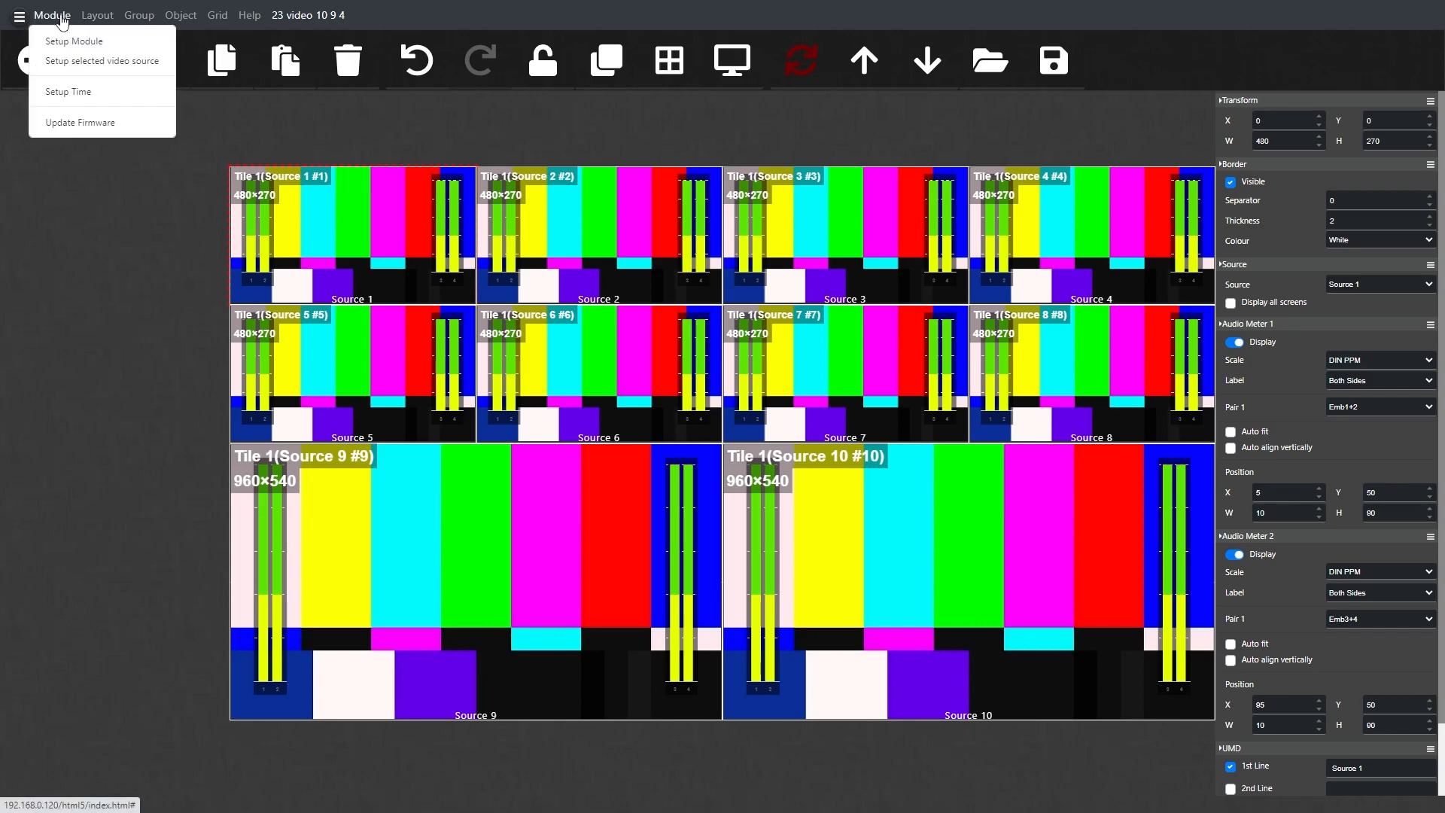
{"action": "left_click", "coordinate": [75, 62]}
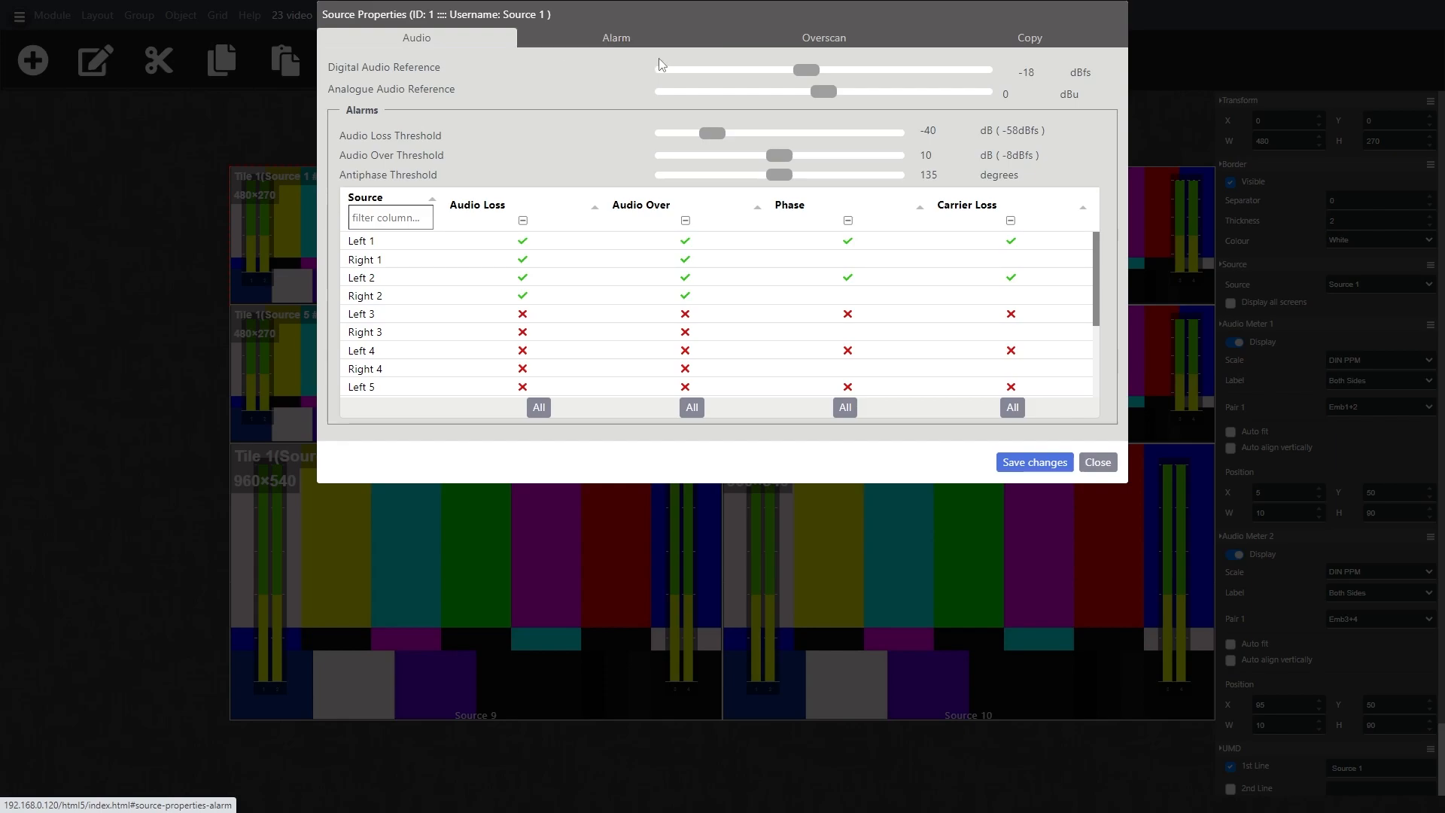
{"action": "left_click", "coordinate": [651, 37]}
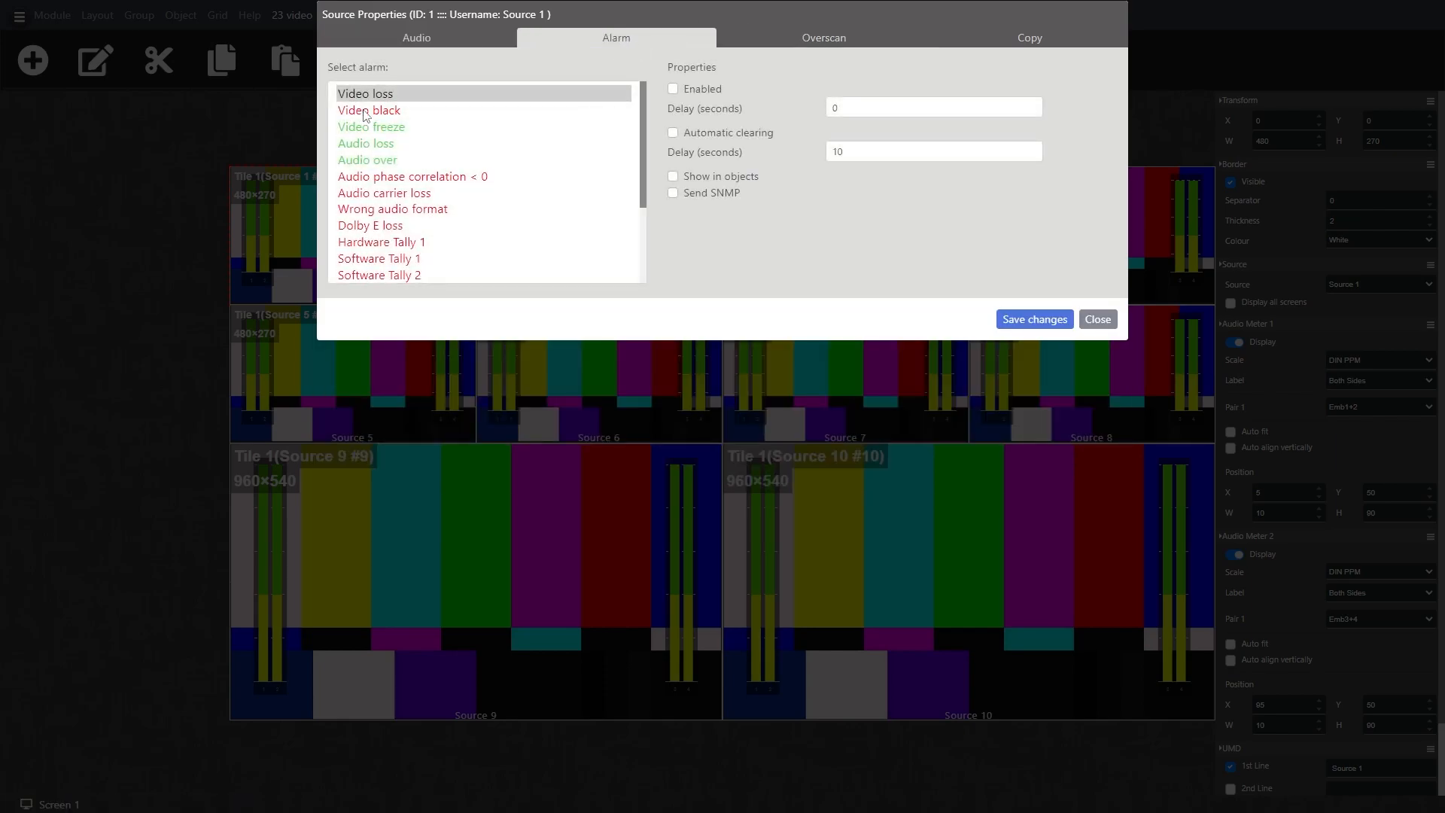
Step: Copy Source 1's audio, alarm and overscan settings to all sources, save the changes, and upload the layout to the multiviewer
{"action": "left_click", "coordinate": [941, 35]}
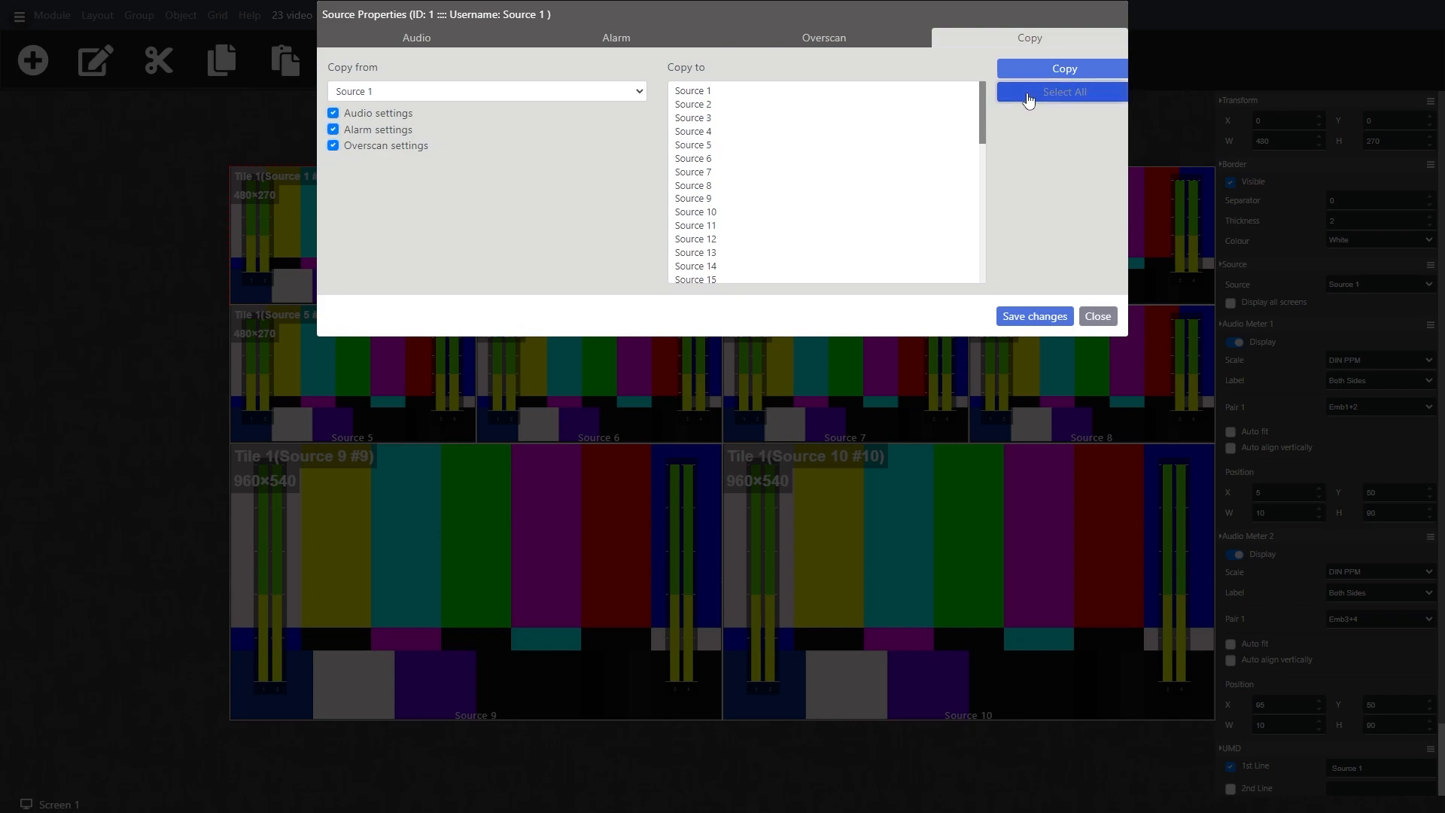
{"action": "left_click", "coordinate": [1050, 92]}
{"action": "left_click", "coordinate": [1058, 70]}
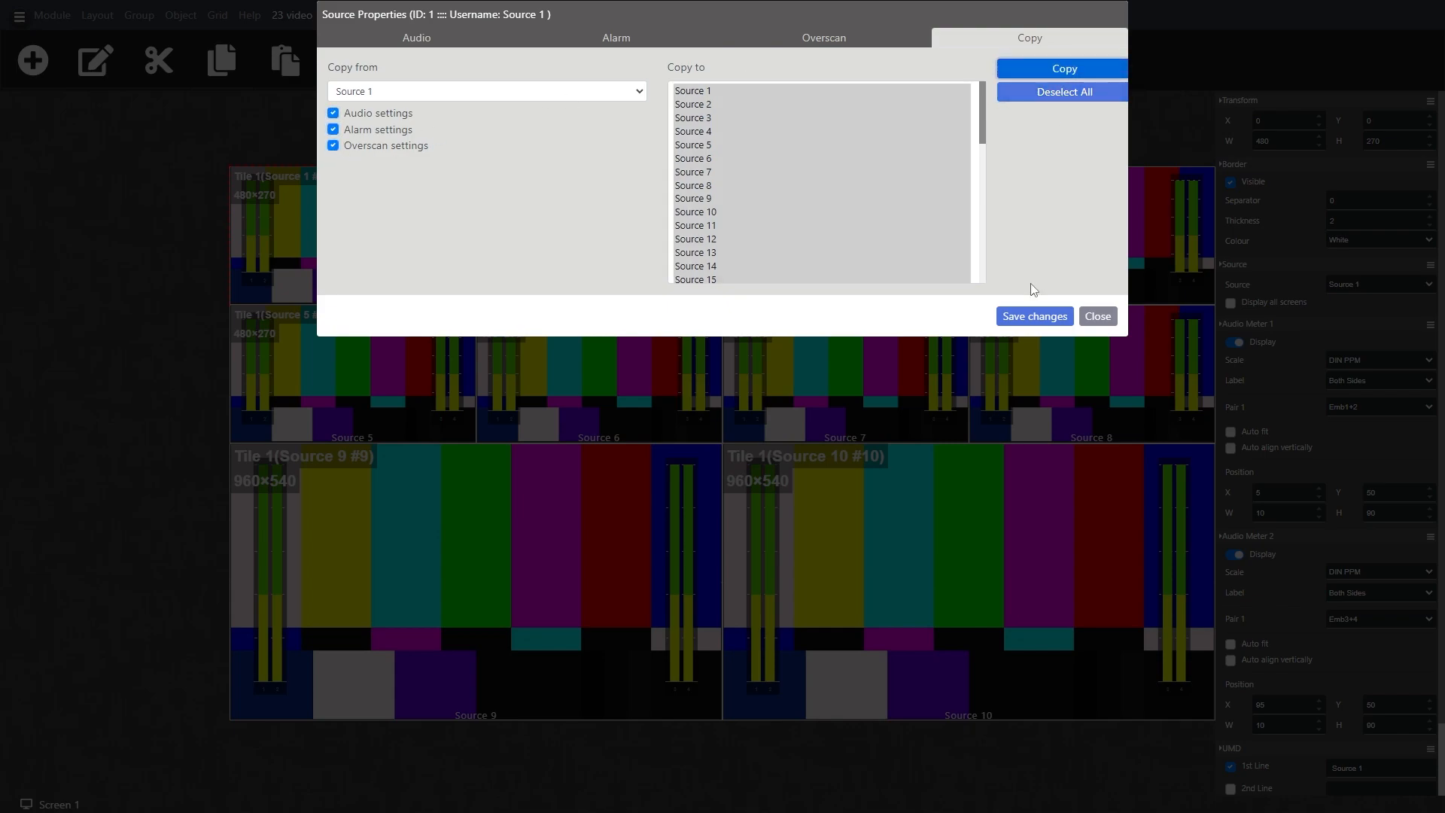
{"action": "left_click", "coordinate": [1041, 317]}
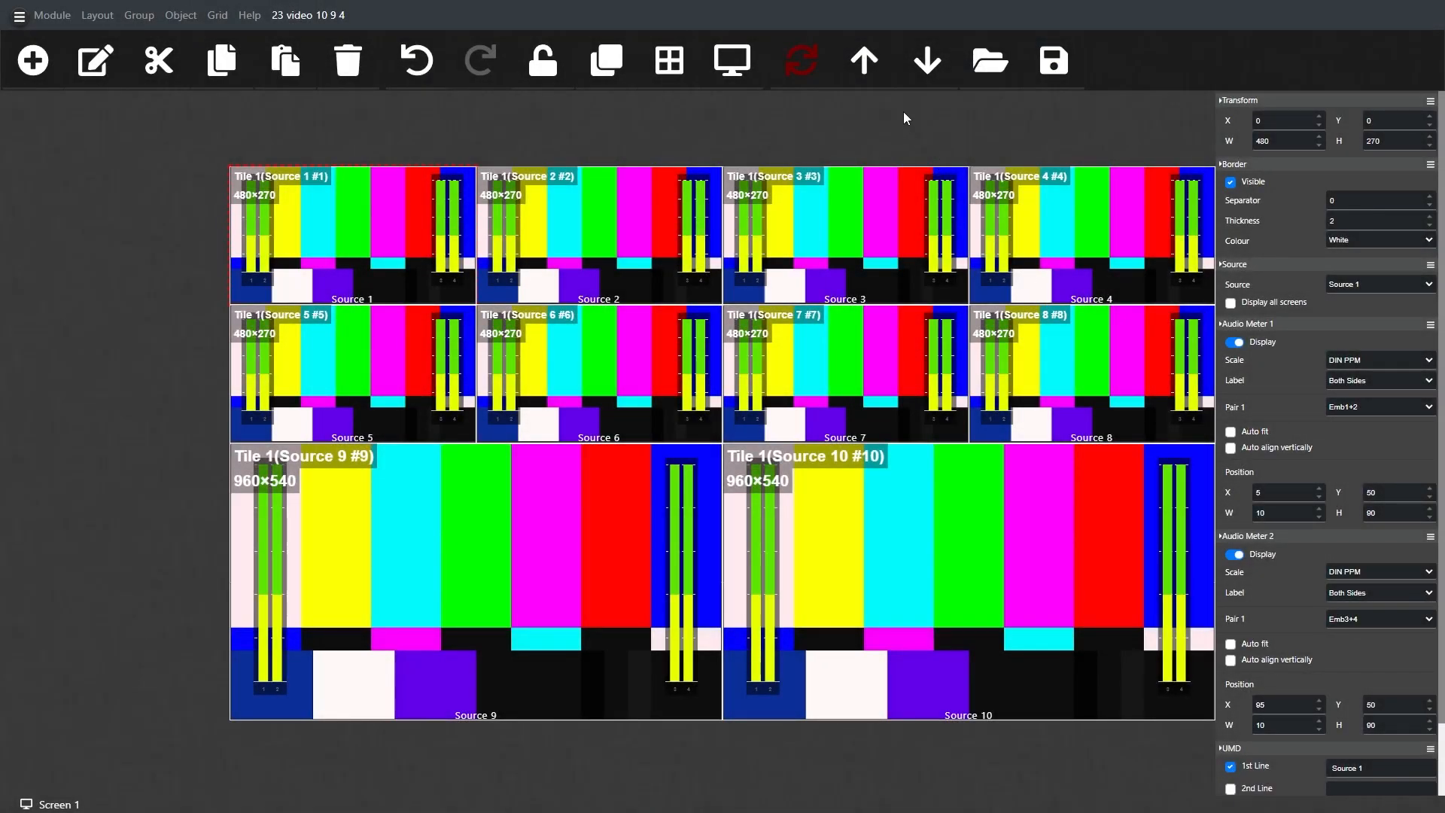
{"action": "left_click", "coordinate": [866, 64]}
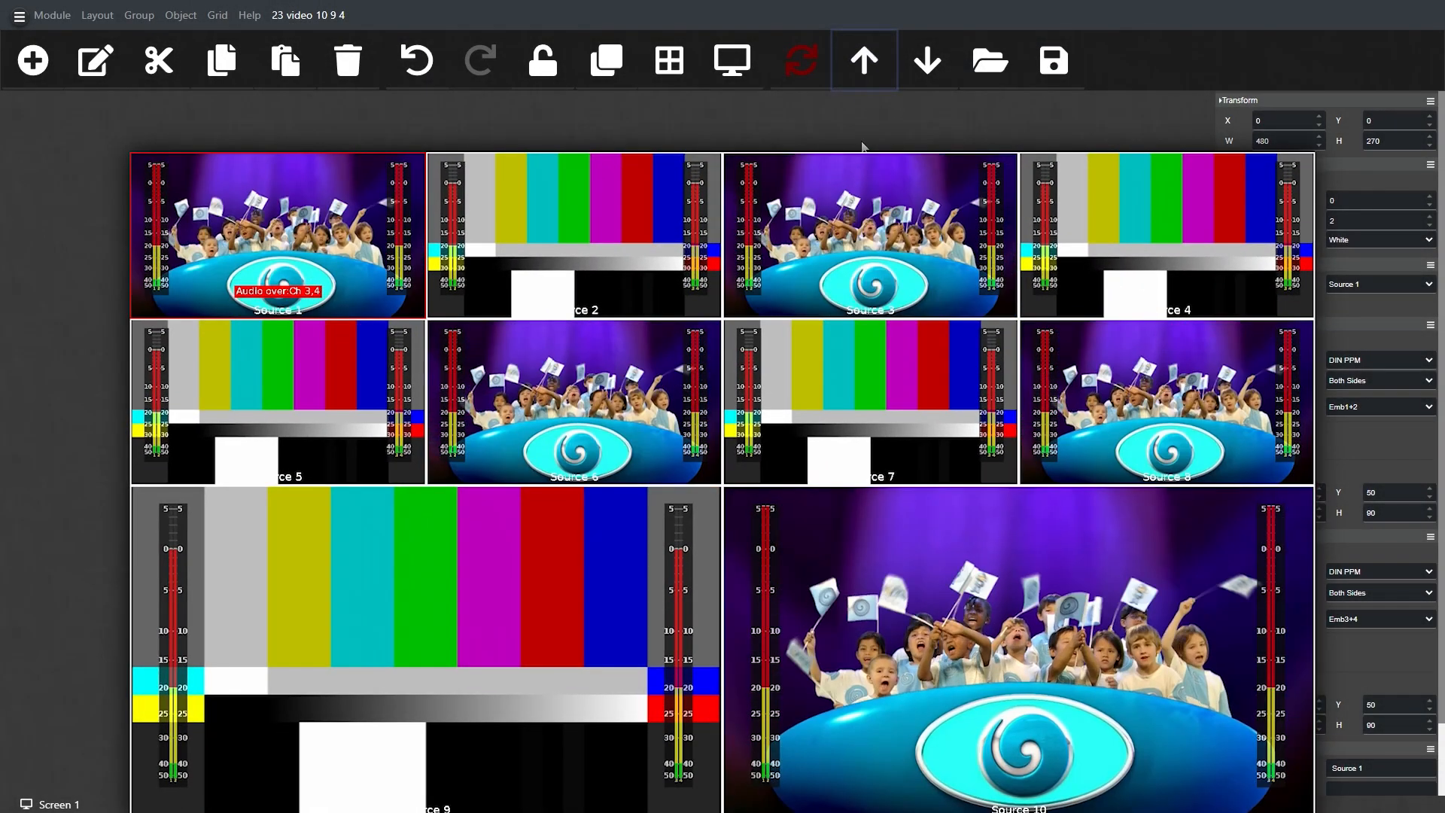